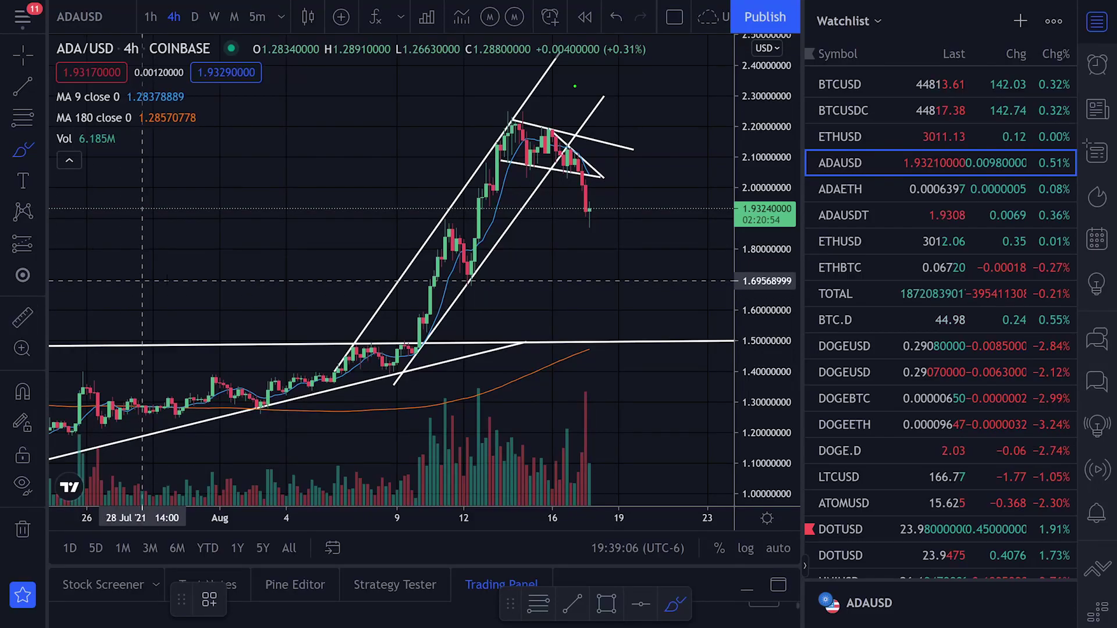
# Trace ADA's rally inside the rising channel with a green brush stroke from about 1.50 to 2.11, and undo it.
pyautogui.click(18, 151)
pyautogui.moveTo(348, 345)
pyautogui.mouseDown()
pyautogui.moveTo(410, 353)
pyautogui.moveTo(446, 238)
pyautogui.moveTo(471, 239)
pyautogui.moveTo(500, 126)
pyautogui.mouseUp()
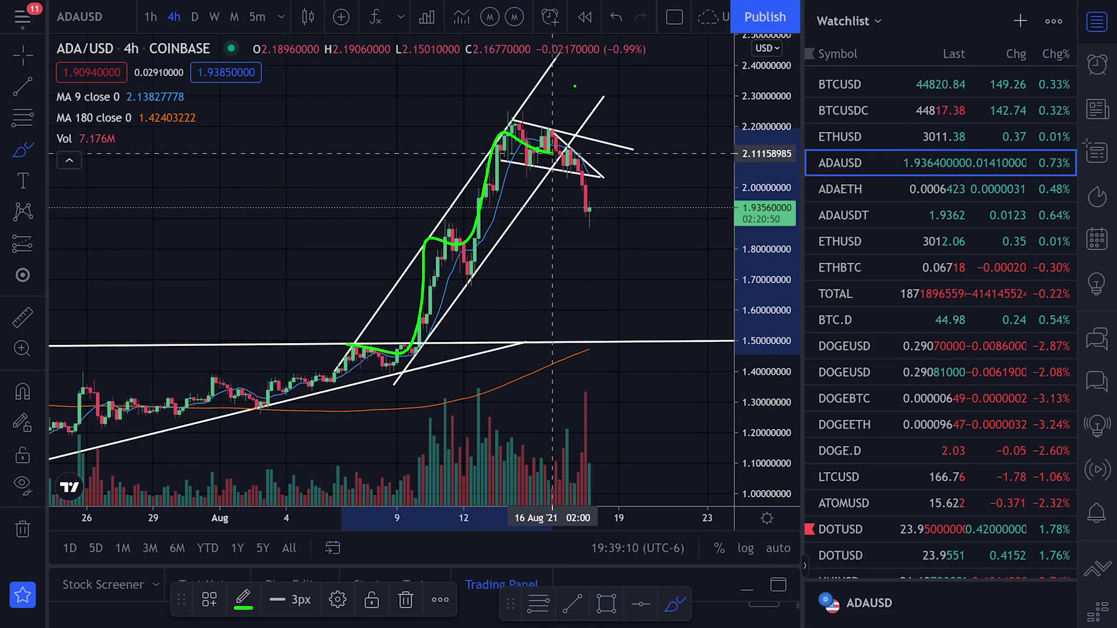
pyautogui.hotkey('ctrl', 'z')
# Brush along the rising channel's lower line, mark the price where it crosses below that line, and undo the strokes.
pyautogui.moveTo(403, 364); pyautogui.dragTo(493, 236)
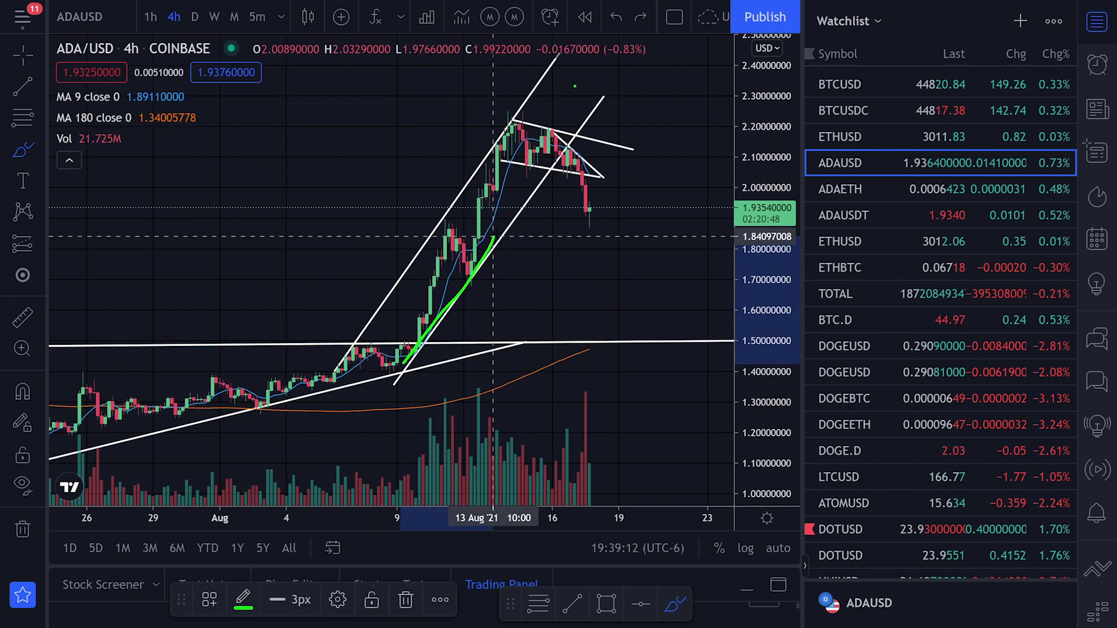
pyautogui.moveTo(570, 143); pyautogui.dragTo(560, 148)
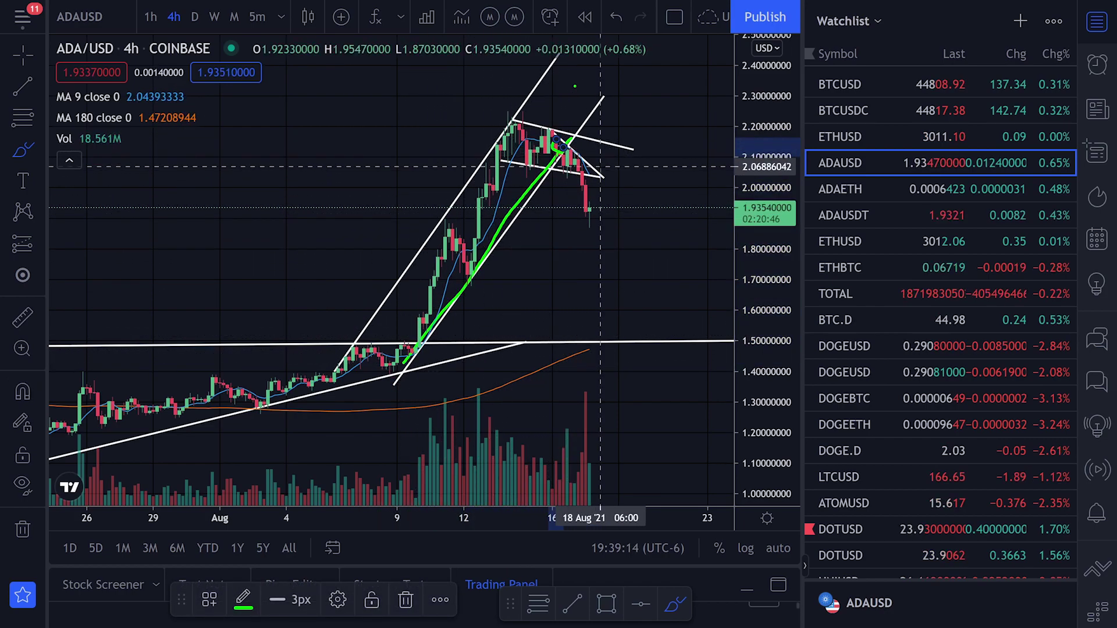
pyautogui.hotkey('ctrl', 'z')
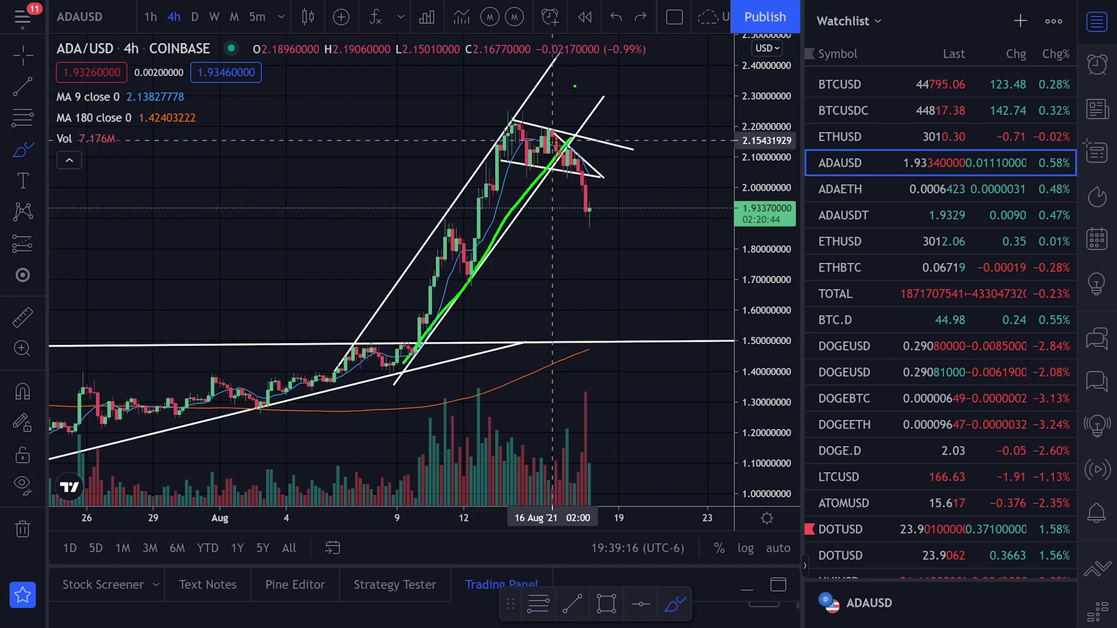
pyautogui.click(557, 154)
pyautogui.hotkey('ctrl', 'z')
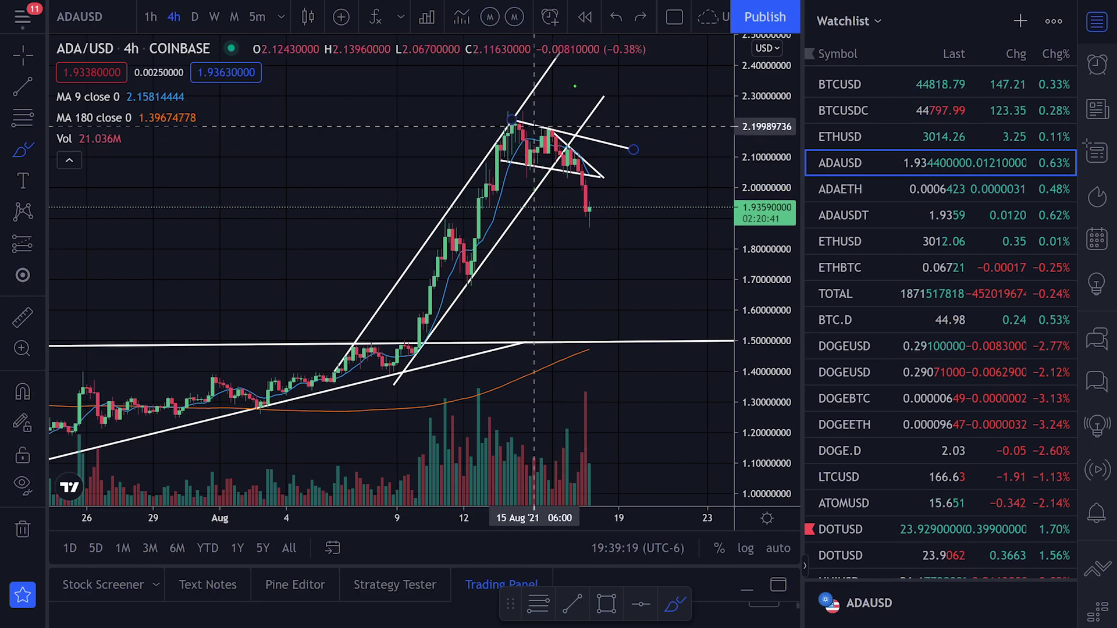
# Brush the price swings inside the flag pattern, trace the flag's lower line, and undo the strokes.
pyautogui.moveTo(535, 127); pyautogui.dragTo(555, 143)
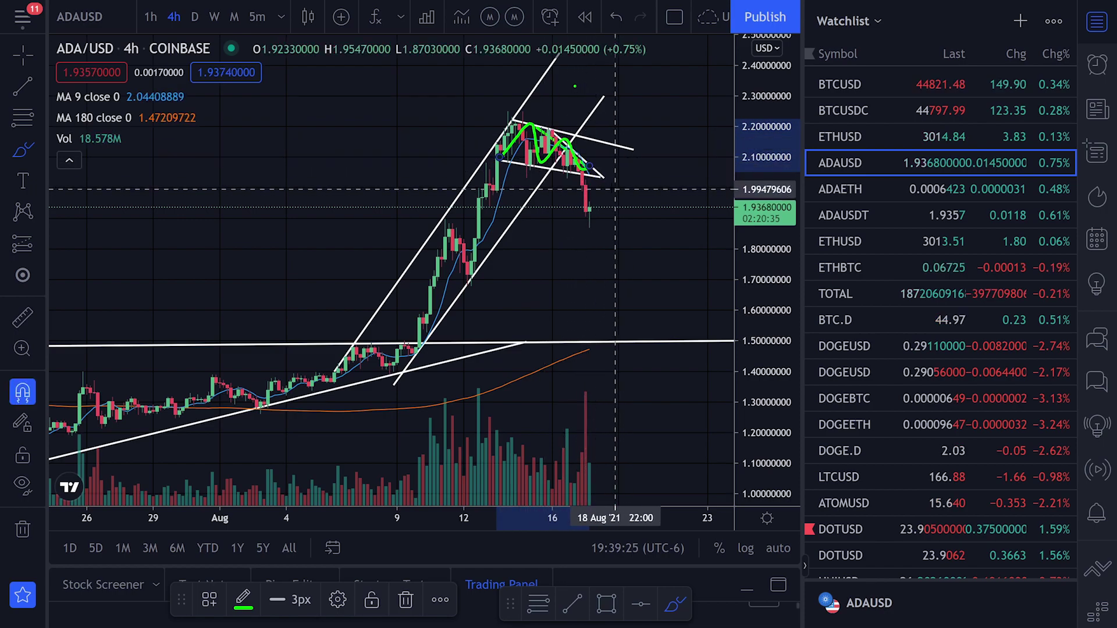
pyautogui.hotkey('ctrl', 'z')
pyautogui.moveTo(499, 162); pyautogui.dragTo(556, 173)
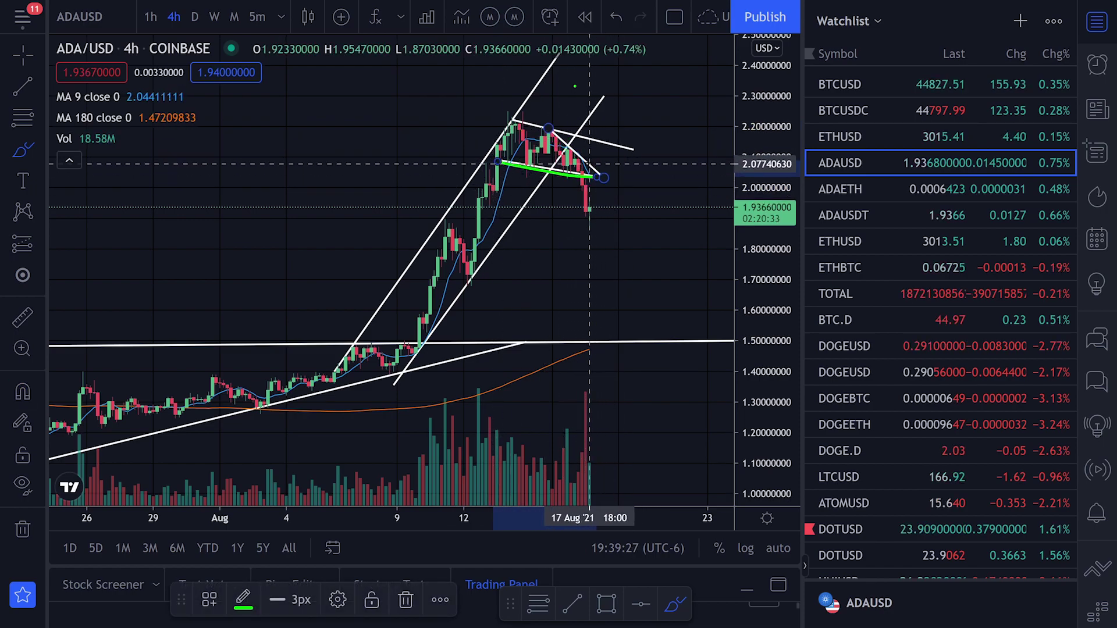
pyautogui.hotkey('ctrl', 'z')
# Mark the breakdown at the flag's lower line, trace the short steep falling trendline, and undo these brush strokes.
pyautogui.scroll(-2, 583, 181)
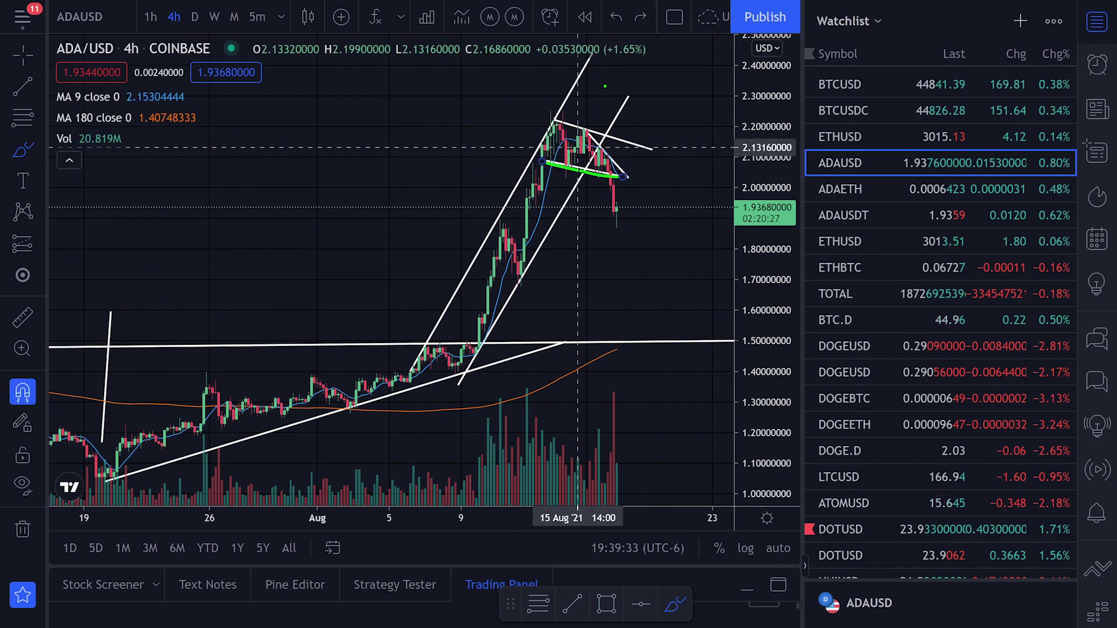
pyautogui.moveTo(550, 166)
pyautogui.mouseDown()
pyautogui.moveTo(625, 174)
pyautogui.moveTo(643, 197)
pyautogui.mouseUp()
pyautogui.hotkey('ctrl', 'z')
pyautogui.hotkey('ctrl', 'z')
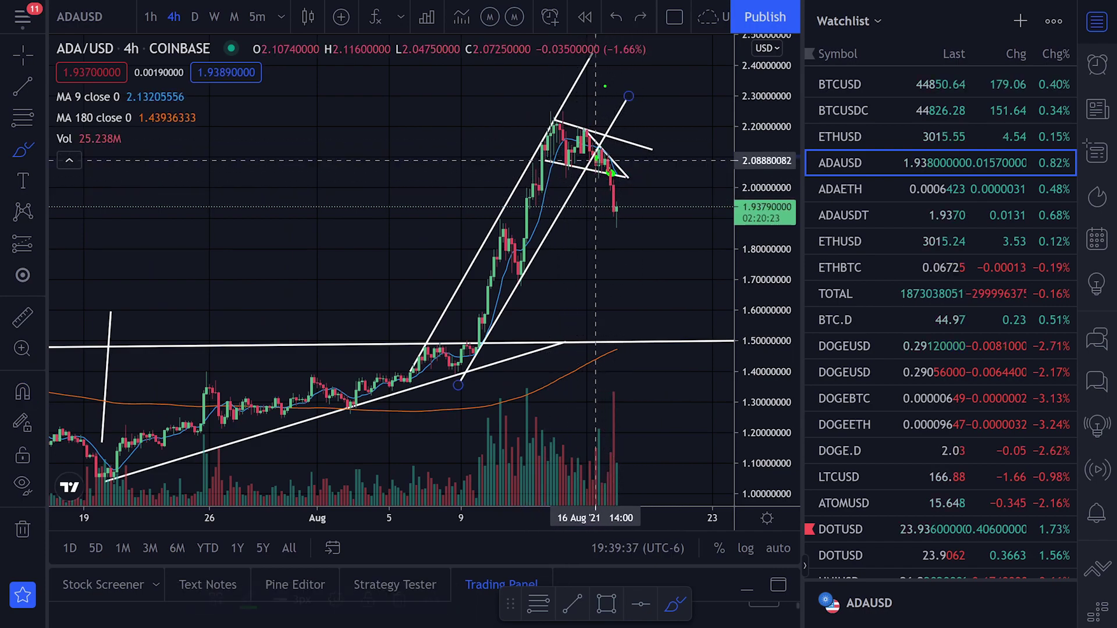
pyautogui.moveTo(596, 159)
pyautogui.mouseDown()
pyautogui.moveTo(608, 165)
pyautogui.moveTo(651, 142)
pyautogui.mouseUp()
pyautogui.hotkey('ctrl', 'z')
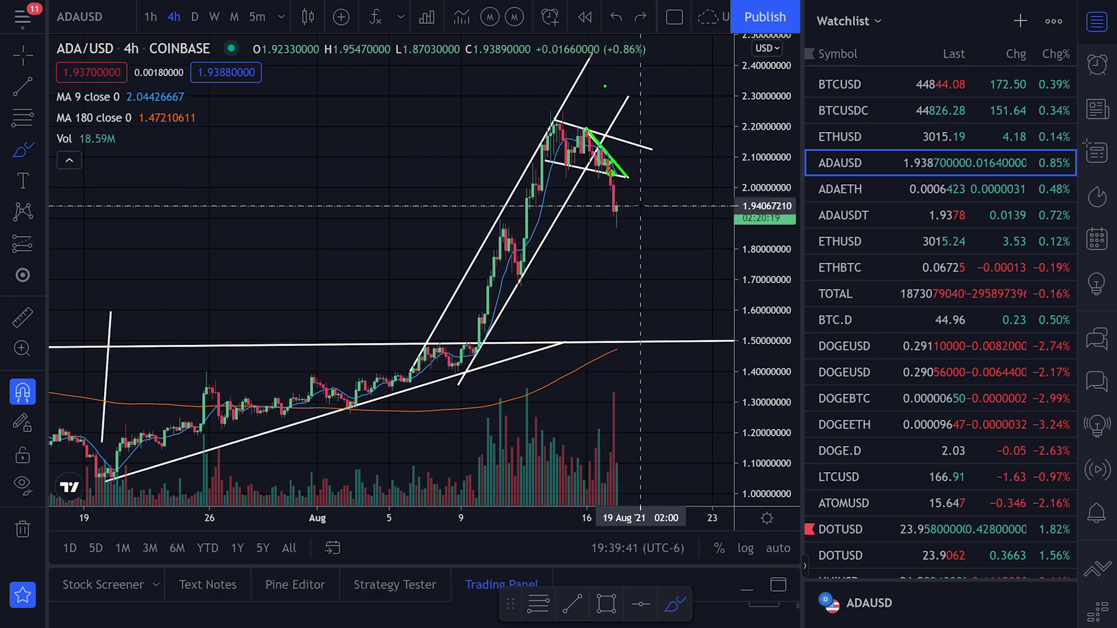
pyautogui.hotkey('ctrl', 'z')
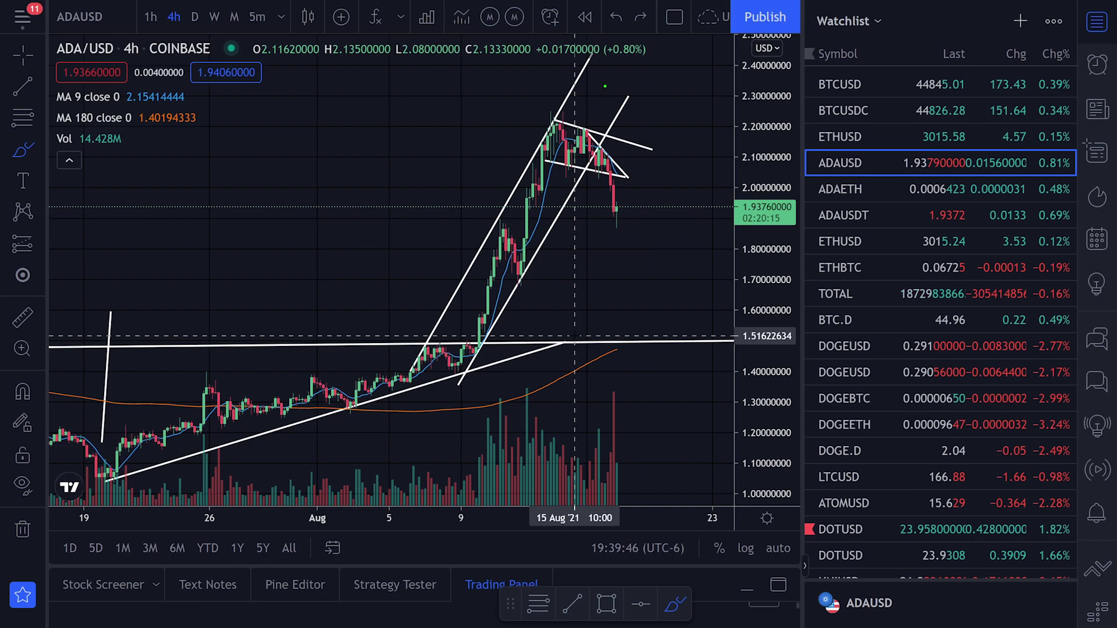
# Draw a Fibonacci retracement from the 8 August swing low at about 1.39 up to the rally high at about 2.25.
pyautogui.click(23, 120)
pyautogui.click(456, 374)
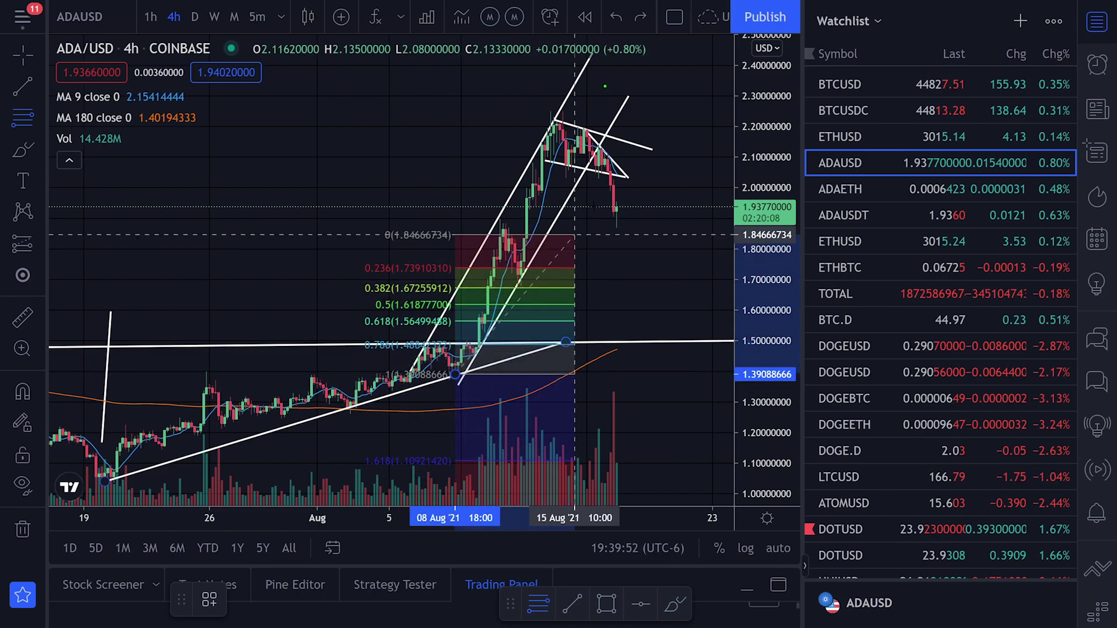
pyautogui.click(665, 112)
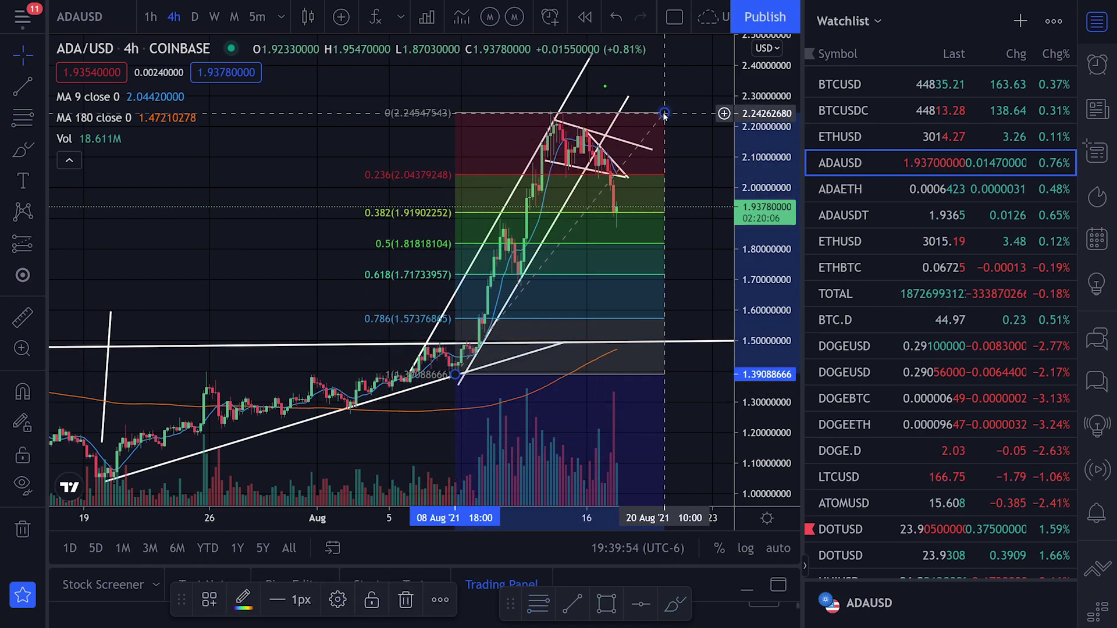
pyautogui.moveTo(664, 113); pyautogui.dragTo(668, 111)
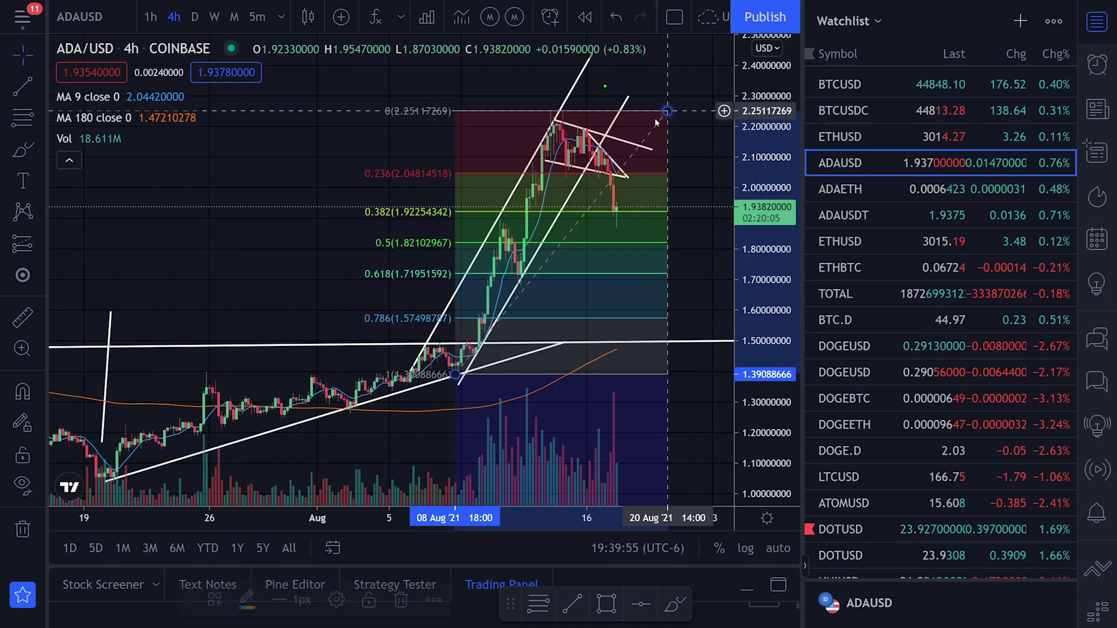
# Brush over the rally covered by the retracement, mark its swing low and swing high, and undo all the strokes.
pyautogui.click(23, 150)
pyautogui.moveTo(422, 347)
pyautogui.mouseDown()
pyautogui.moveTo(512, 251)
pyautogui.moveTo(559, 128)
pyautogui.moveTo(575, 131)
pyautogui.mouseUp()
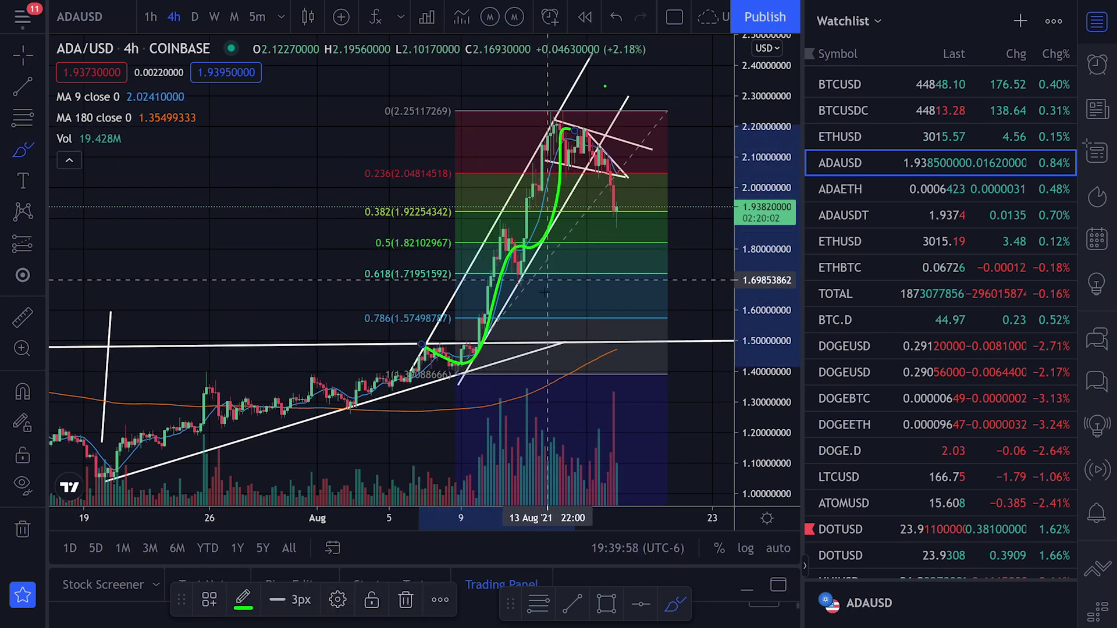
pyautogui.hotkey('ctrl', 'z')
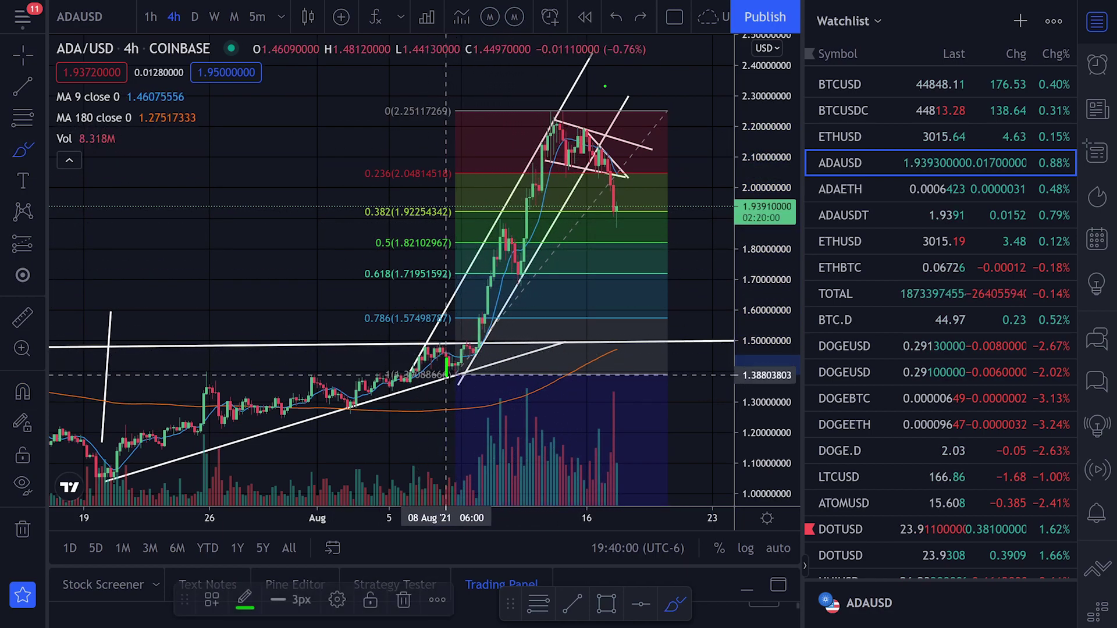
pyautogui.moveTo(446, 376); pyautogui.dragTo(484, 352)
pyautogui.moveTo(573, 104)
pyautogui.mouseDown()
pyautogui.moveTo(562, 141)
pyautogui.moveTo(574, 96)
pyautogui.mouseUp()
pyautogui.hotkey('ctrl', 'z')
pyautogui.hotkey('ctrl', 'z')
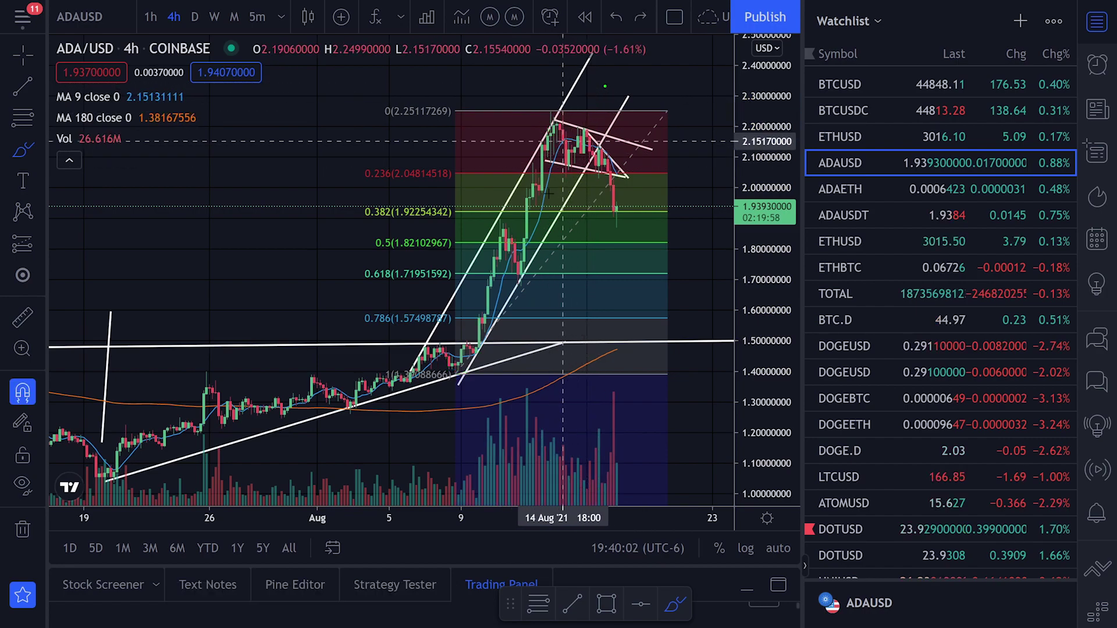
# Brush short marks beside the upper Fibonacci levels and on the price drop near the 0.236 level, undoing each mark.
pyautogui.moveTo(456, 198)
pyautogui.mouseDown()
pyautogui.moveTo(356, 289)
pyautogui.moveTo(417, 182)
pyautogui.mouseUp()
pyautogui.hotkey('ctrl', 'z')
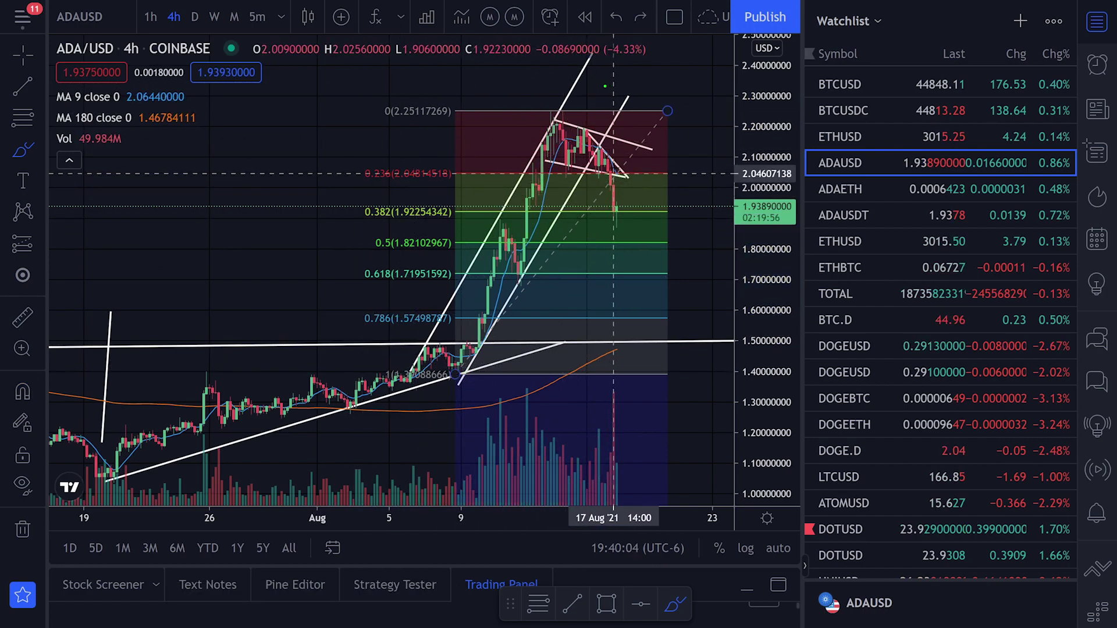
pyautogui.moveTo(599, 144)
pyautogui.mouseDown()
pyautogui.moveTo(587, 154)
pyautogui.moveTo(608, 157)
pyautogui.mouseUp()
pyautogui.hotkey('ctrl', 'z')
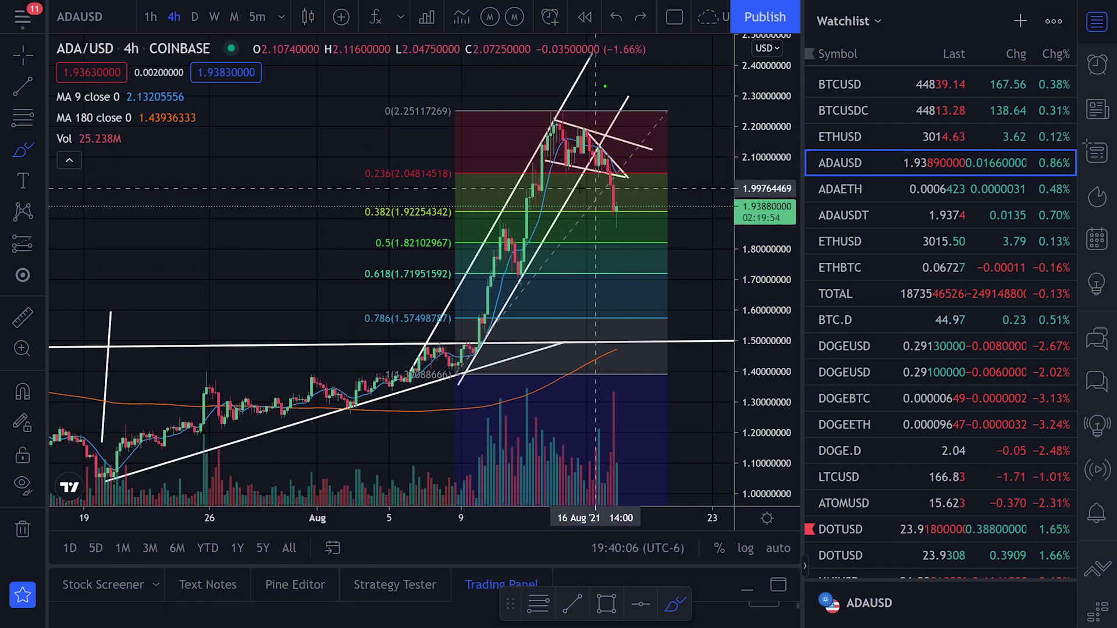
pyautogui.moveTo(458, 162)
pyautogui.mouseDown()
pyautogui.moveTo(324, 163)
pyautogui.moveTo(324, 289)
pyautogui.moveTo(484, 122)
pyautogui.mouseUp()
pyautogui.hotkey('ctrl', 'z')
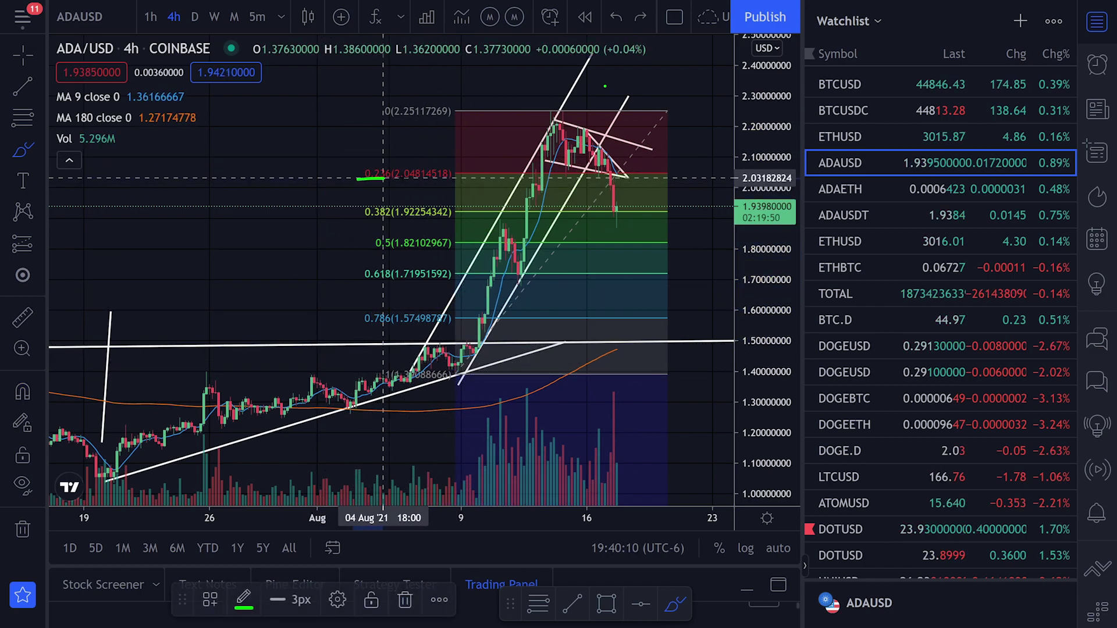
# Underline the 0.236, 0.382 and 0.5 Fibonacci labels with green brush strokes, and undo the underlines.
pyautogui.moveTo(357, 179); pyautogui.dragTo(460, 177)
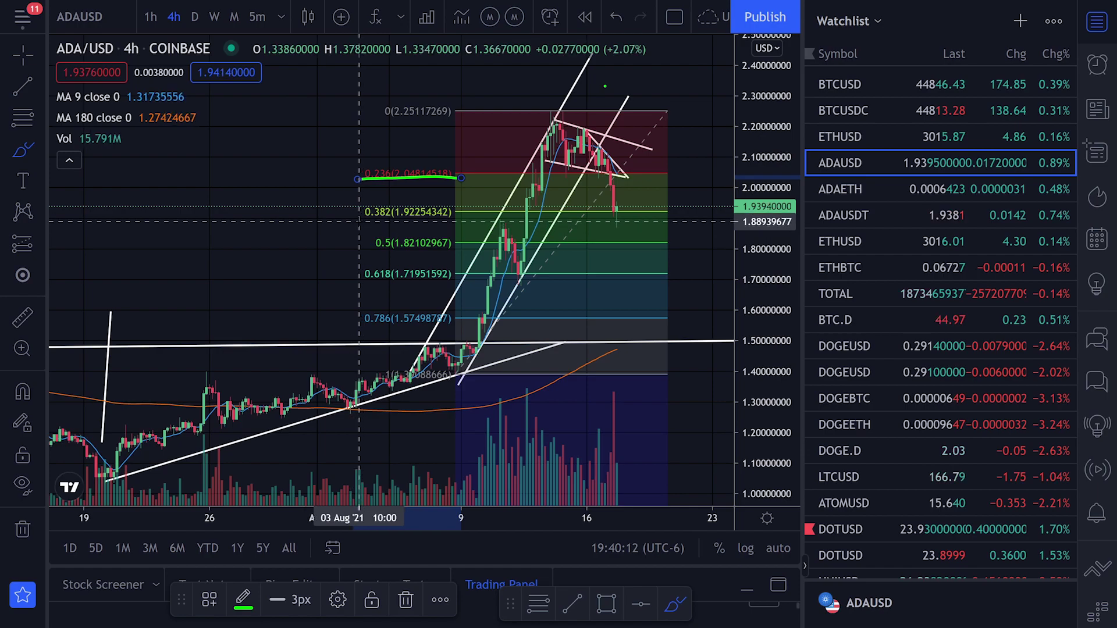
pyautogui.moveTo(368, 254); pyautogui.dragTo(444, 256)
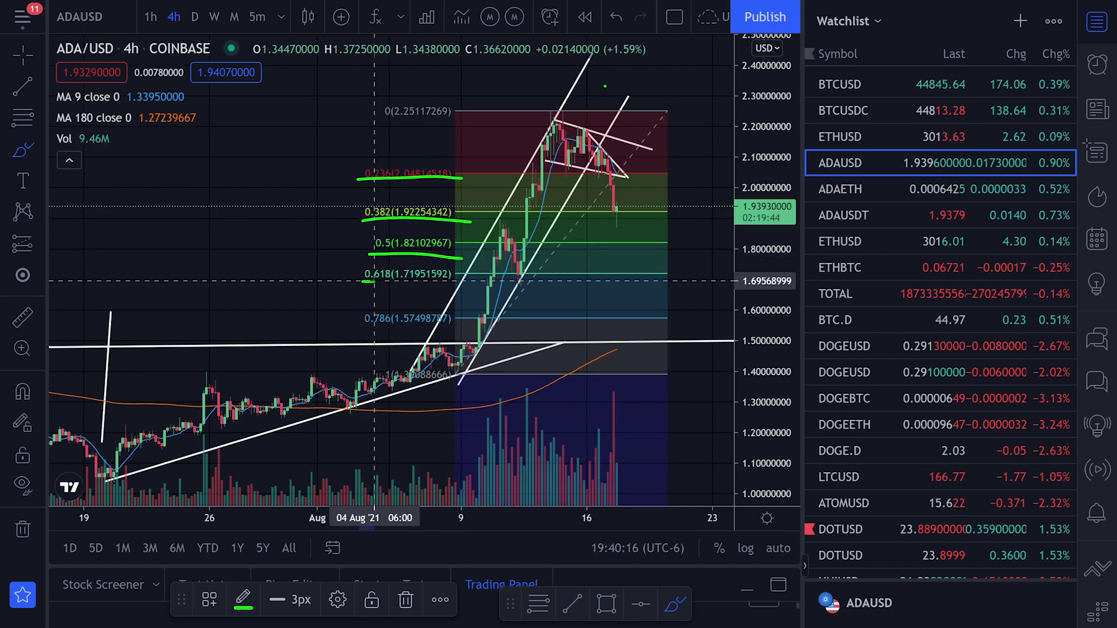
pyautogui.hotkey('ctrl', 'z')
pyautogui.hotkey('ctrl', 'z')
pyautogui.hotkey('ctrl', 'z')
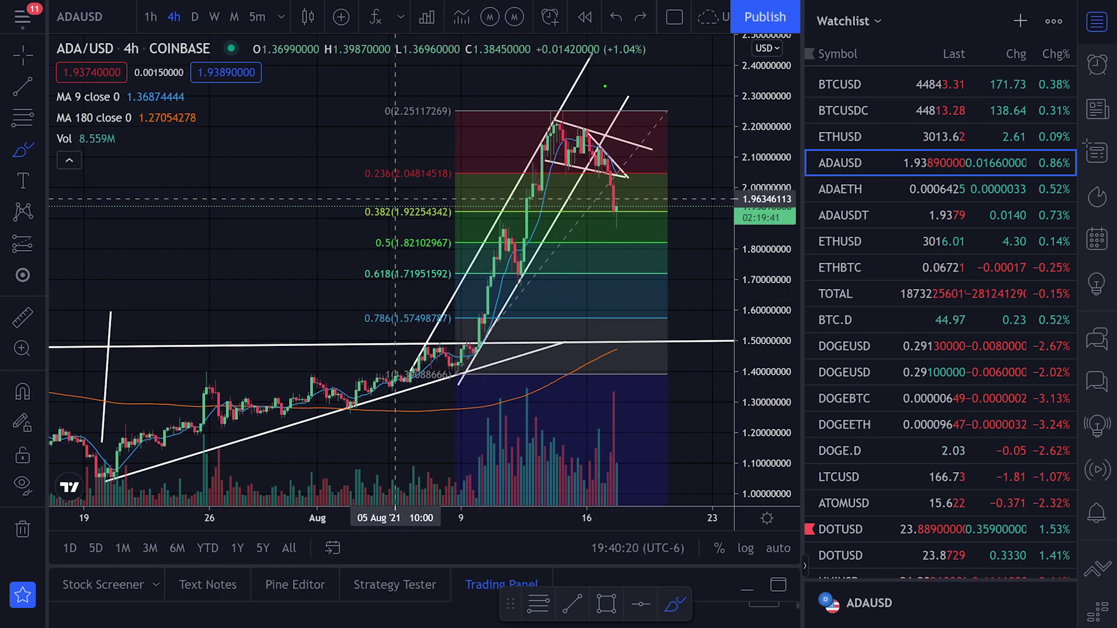
# Underline the 0.236 level's price, circle the candles where price meets that level, and undo both strokes.
pyautogui.moveTo(392, 183); pyautogui.dragTo(410, 182)
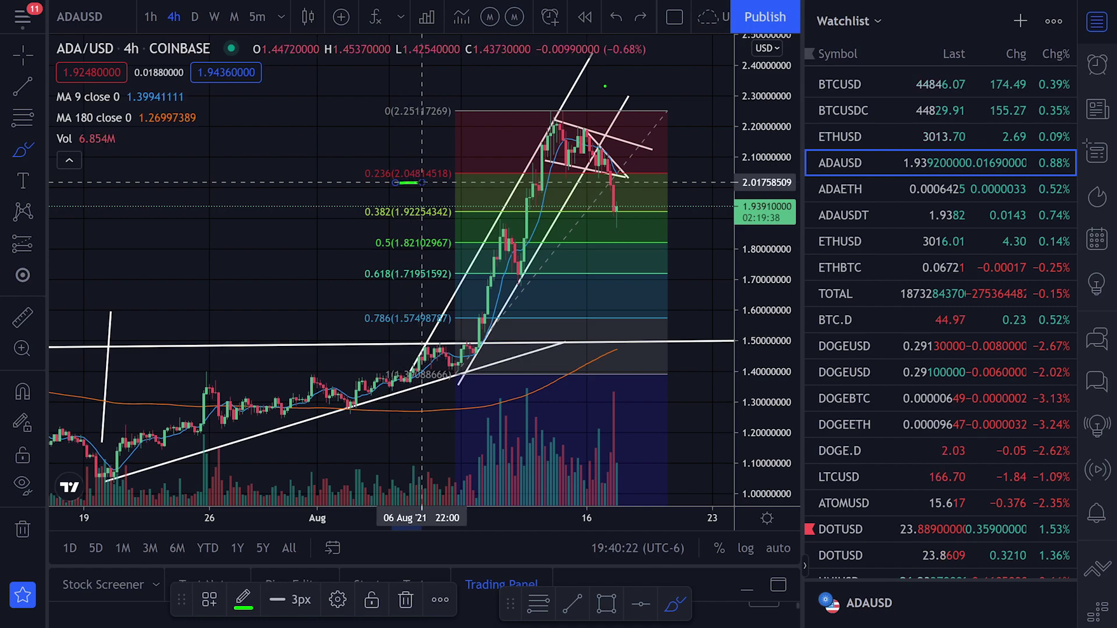
pyautogui.moveTo(609, 172); pyautogui.dragTo(607, 167)
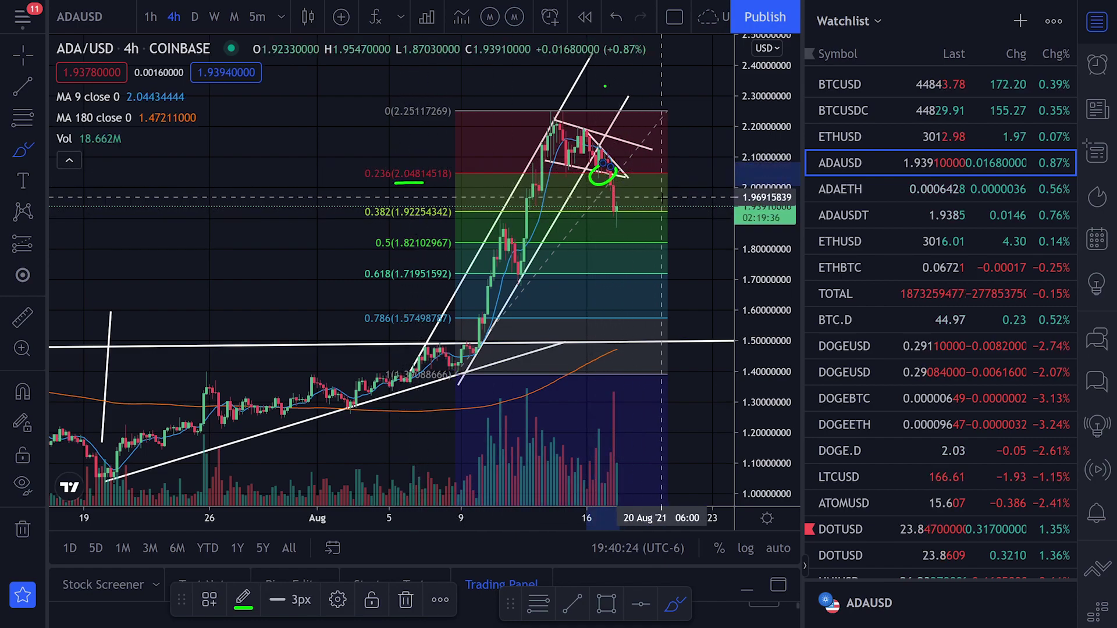
pyautogui.hotkey('ctrl', 'z')
pyautogui.hotkey('ctrl', 'z')
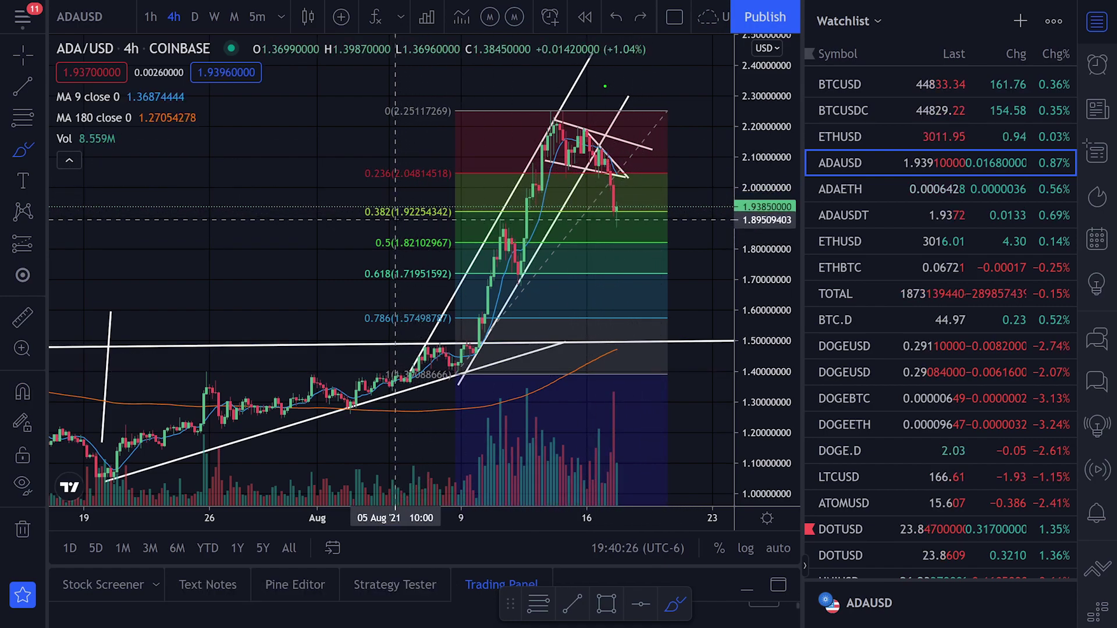
# Underline the 0.382 and 0.5 level labels, circle the 0.5 line below the latest candle, and undo the marks.
pyautogui.moveTo(400, 221); pyautogui.dragTo(423, 227)
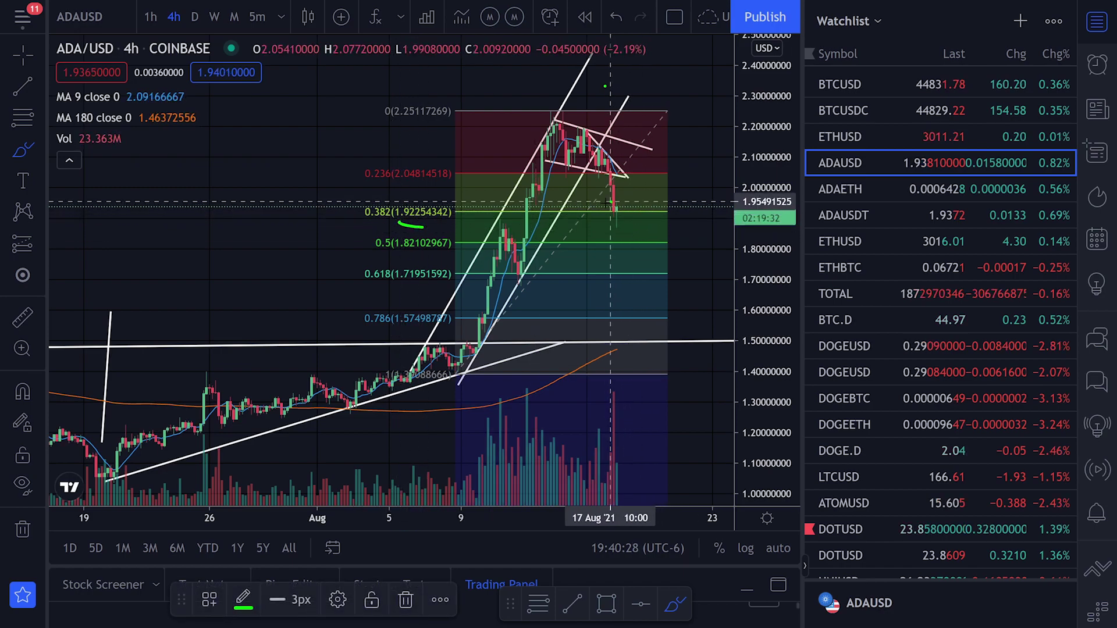
pyautogui.hotkey('ctrl', 'z')
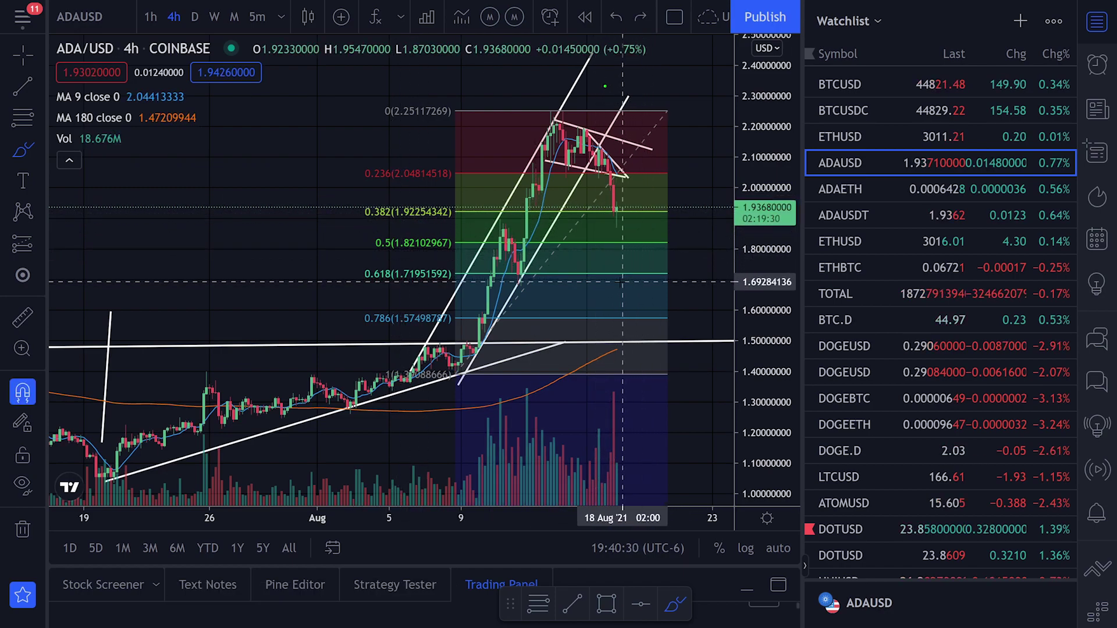
pyautogui.moveTo(379, 251); pyautogui.dragTo(426, 246)
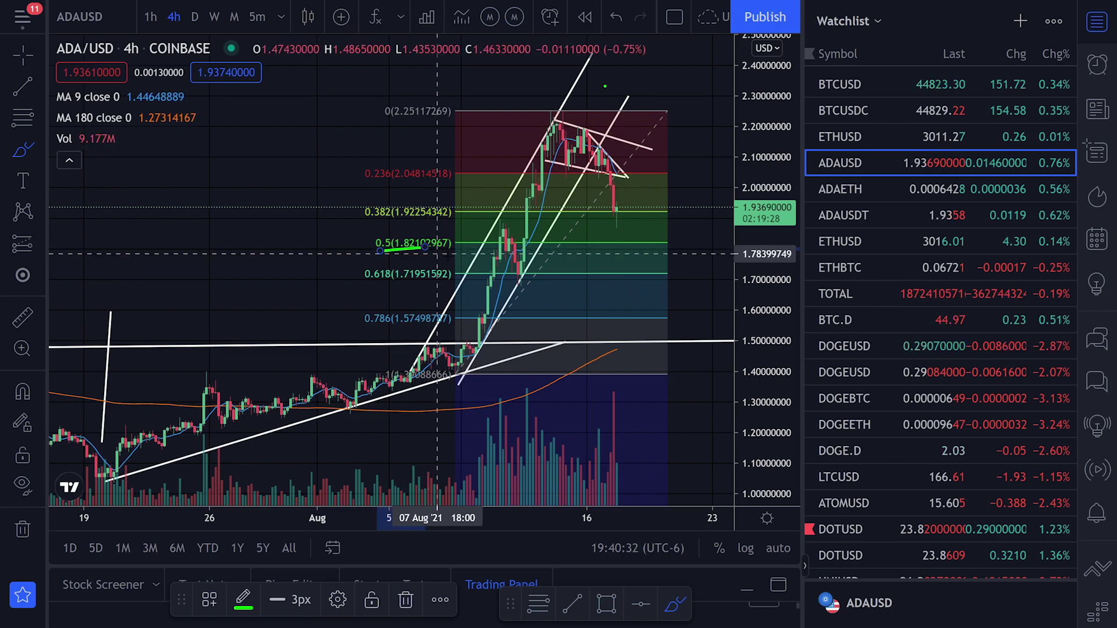
pyautogui.moveTo(613, 237)
pyautogui.mouseDown()
pyautogui.moveTo(602, 247)
pyautogui.moveTo(617, 234)
pyautogui.mouseUp()
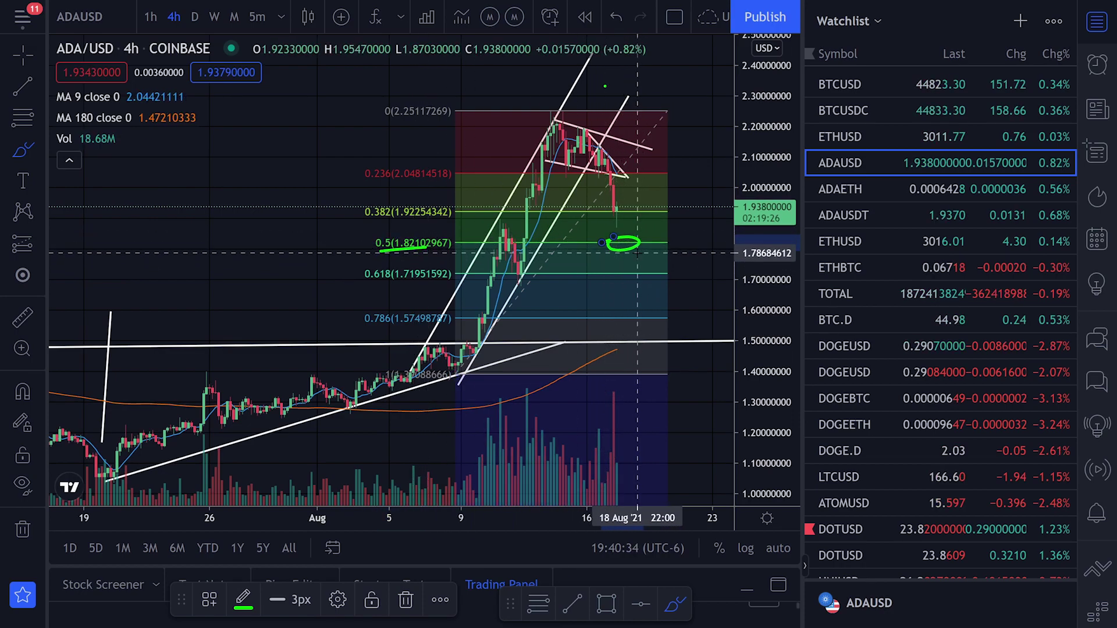
pyautogui.hotkey('ctrl', 'z')
pyautogui.hotkey('ctrl', 'z')
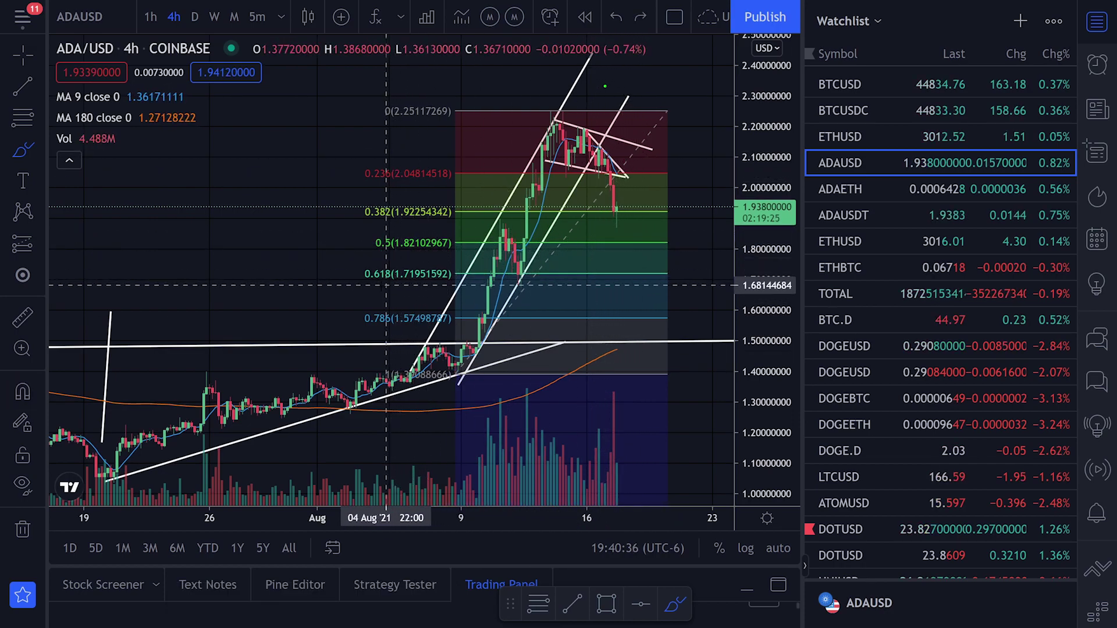
# Underline the 0.618 level label, circle its line below the latest candles, and undo both marks.
pyautogui.moveTo(385, 284); pyautogui.dragTo(419, 281)
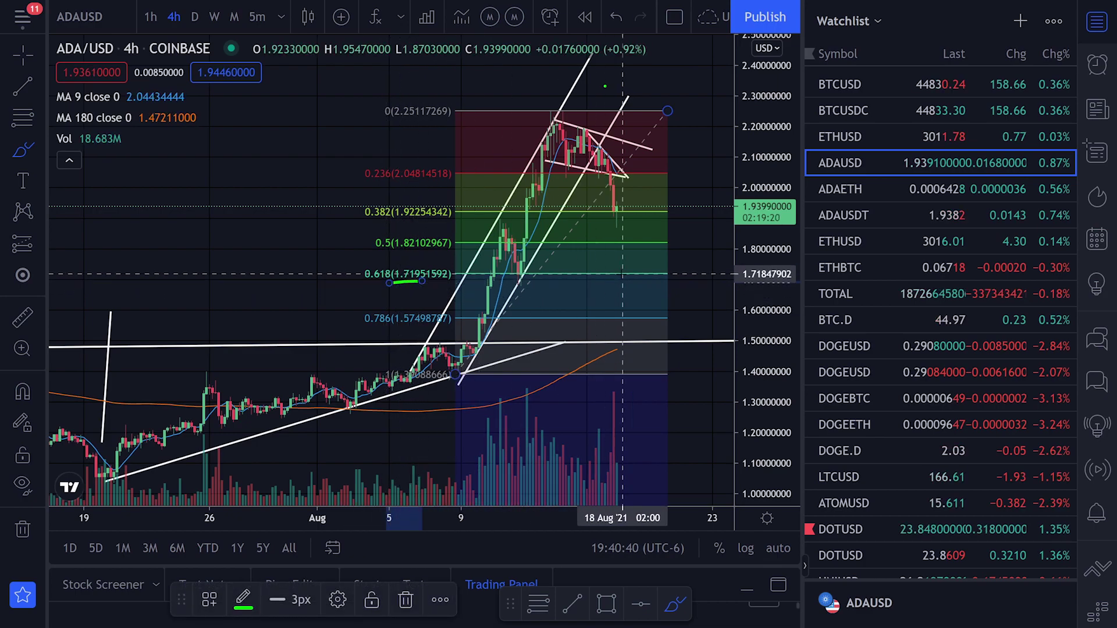
pyautogui.moveTo(617, 265); pyautogui.dragTo(618, 266)
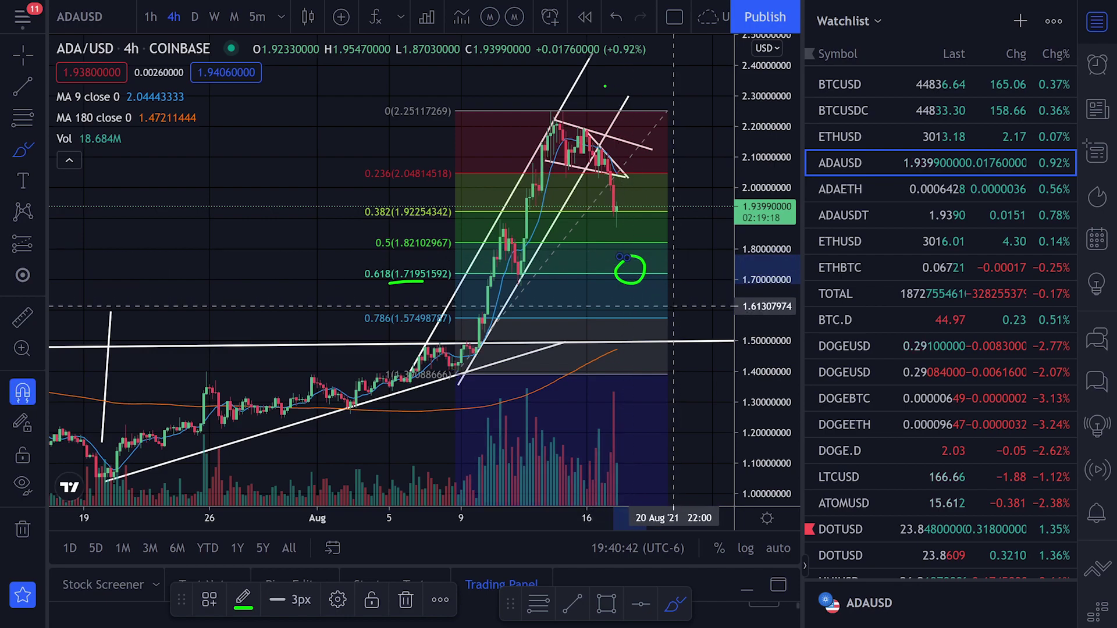
pyautogui.hotkey('ctrl', 'z')
pyautogui.hotkey('ctrl', 'z')
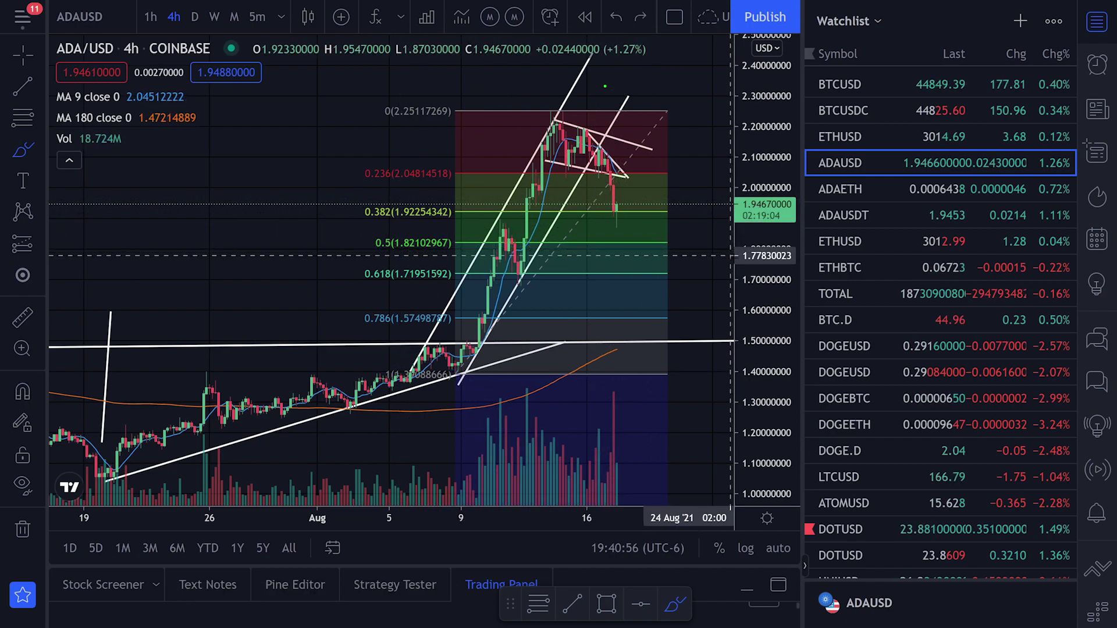
# Brush over the 0.382, 0.5, 0.618 and 0.786 Fibonacci levels and undo, also sketching a projected drop from the flag to the 0.5 level.
pyautogui.moveTo(758, 256); pyautogui.dragTo(758, 161)
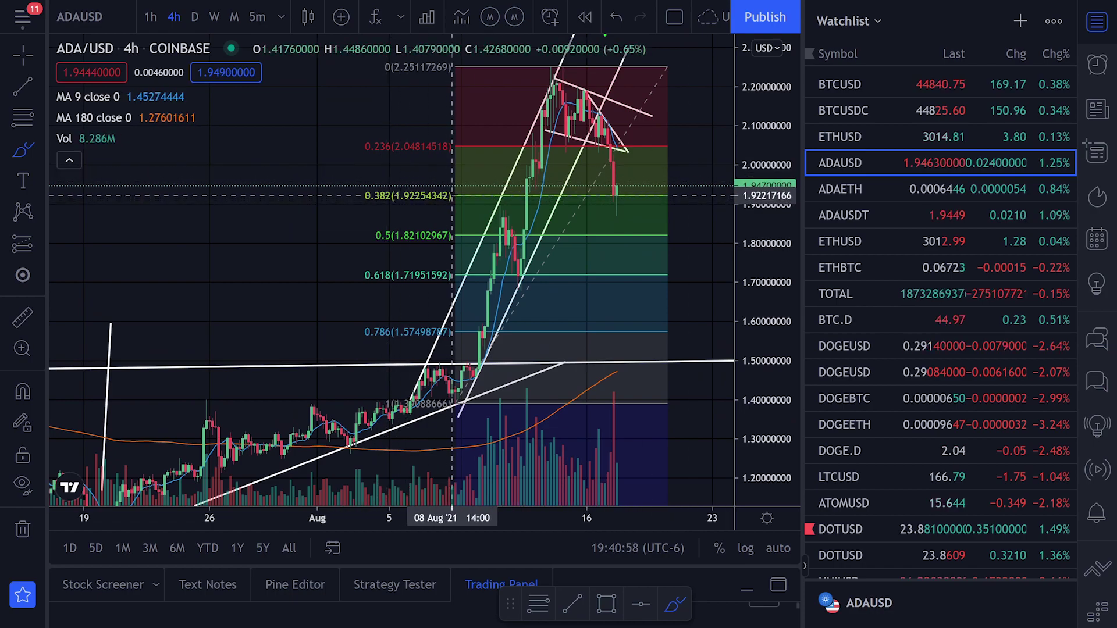
pyautogui.moveTo(458, 195); pyautogui.dragTo(545, 192)
pyautogui.moveTo(457, 238); pyautogui.dragTo(569, 236)
pyautogui.moveTo(449, 280); pyautogui.dragTo(547, 282)
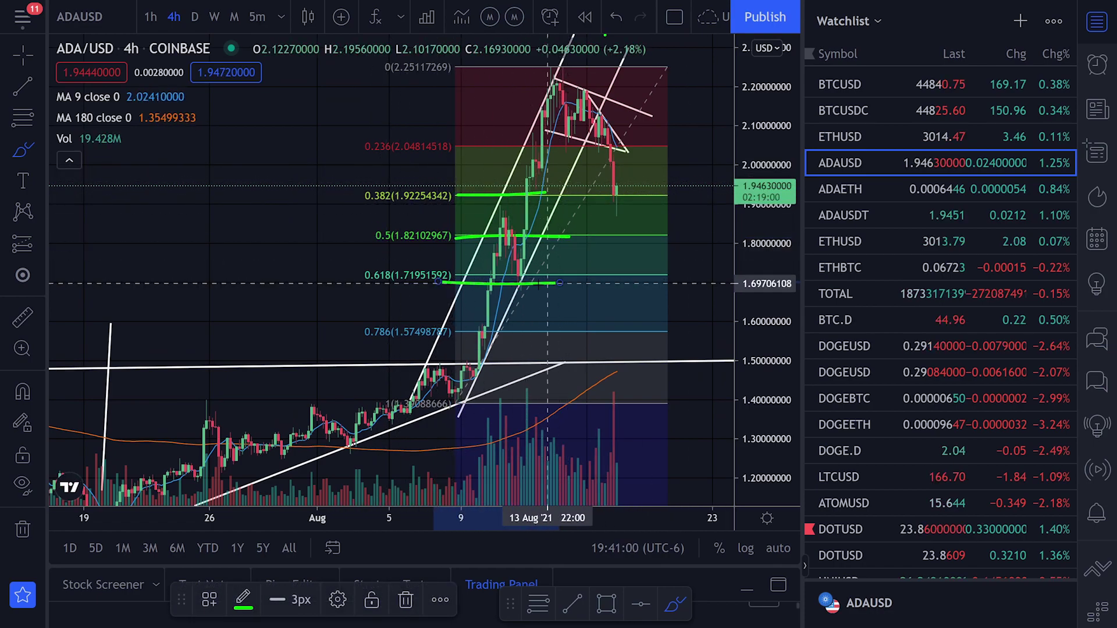
pyautogui.moveTo(444, 331); pyautogui.dragTo(565, 338)
pyautogui.hotkey('ctrl', 'z')
pyautogui.hotkey('ctrl', 'z')
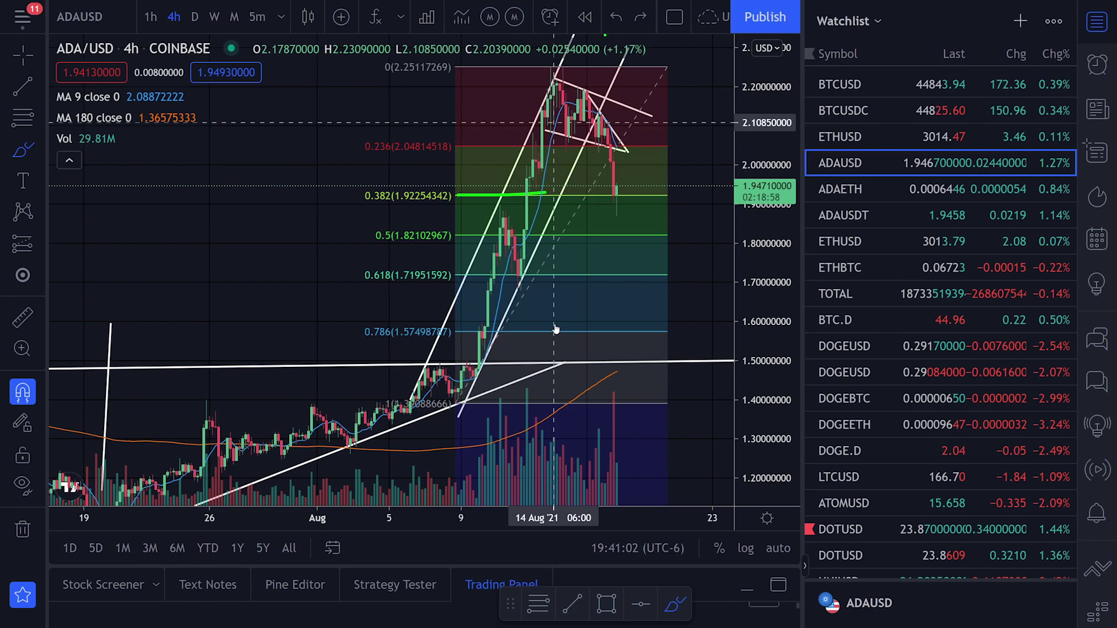
pyautogui.moveTo(624, 142)
pyautogui.mouseDown()
pyautogui.moveTo(614, 212)
pyautogui.moveTo(640, 233)
pyautogui.moveTo(658, 230)
pyautogui.mouseUp()
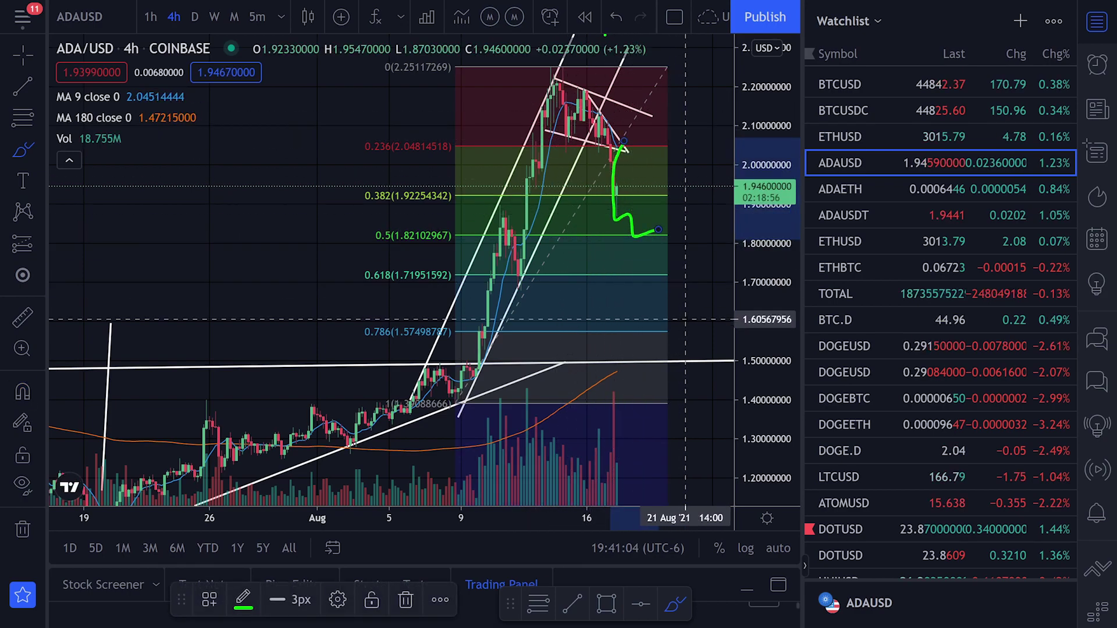
# Open the ADAETH chart from the watchlist and switch it to the daily timeframe.
pyautogui.click(845, 197)
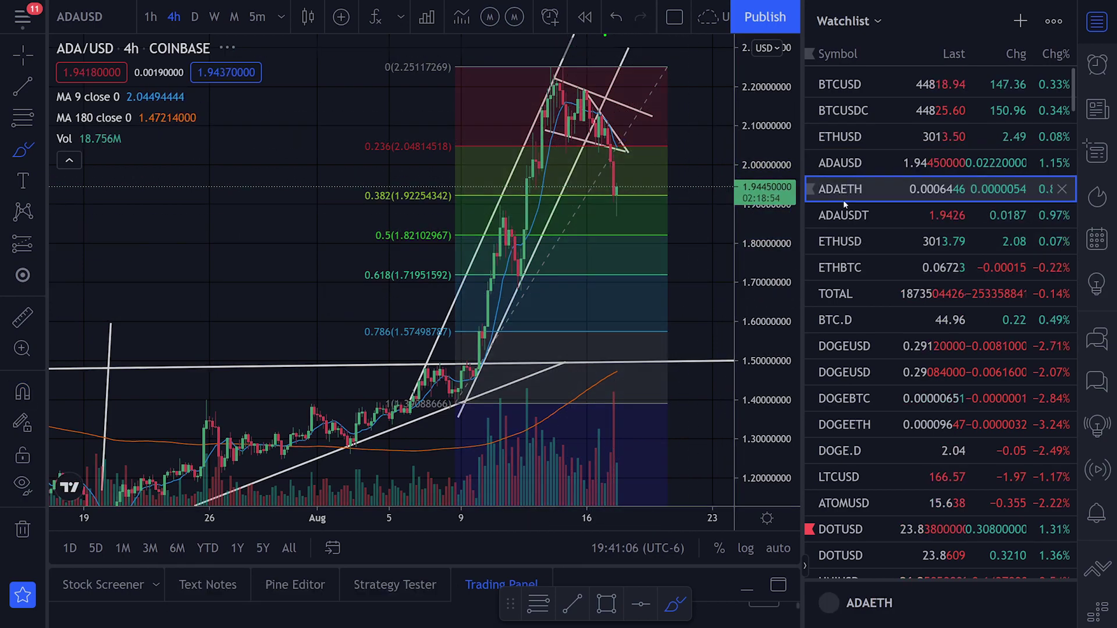
pyautogui.scroll(-3, 558, 302)
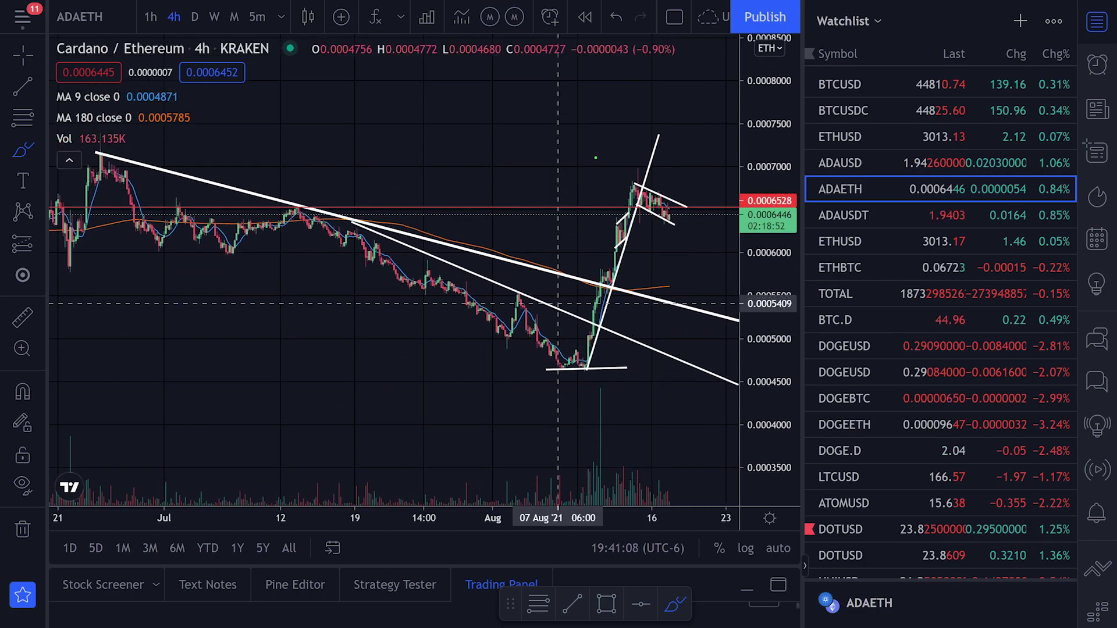
pyautogui.scroll(-5, 558, 302)
pyautogui.click(195, 16)
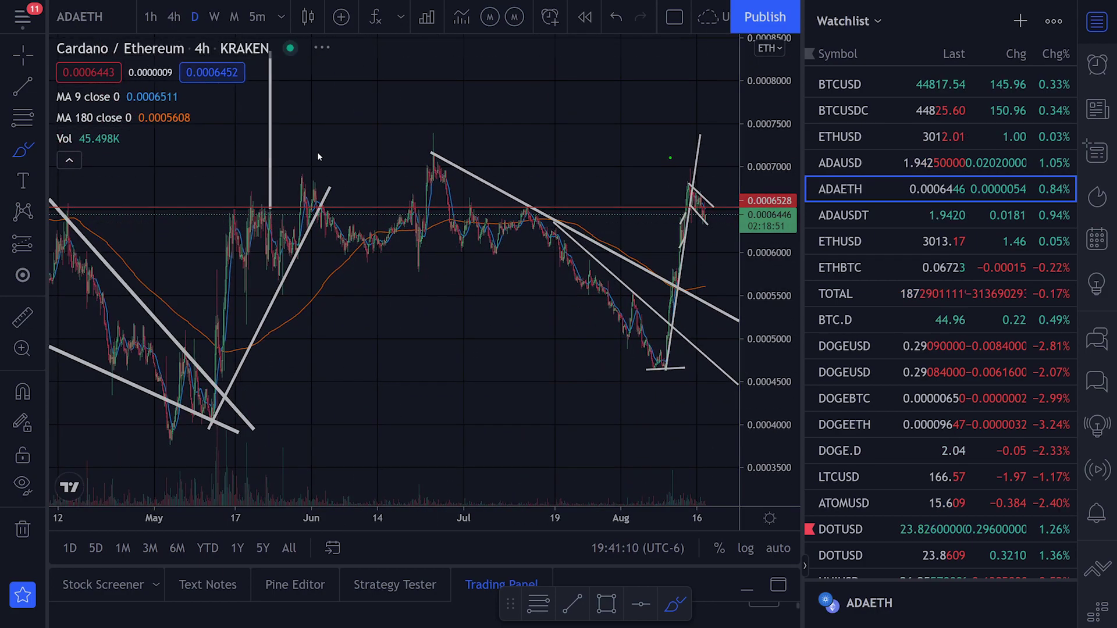
pyautogui.scroll(5, 478, 360)
pyautogui.scroll(1, 478, 361)
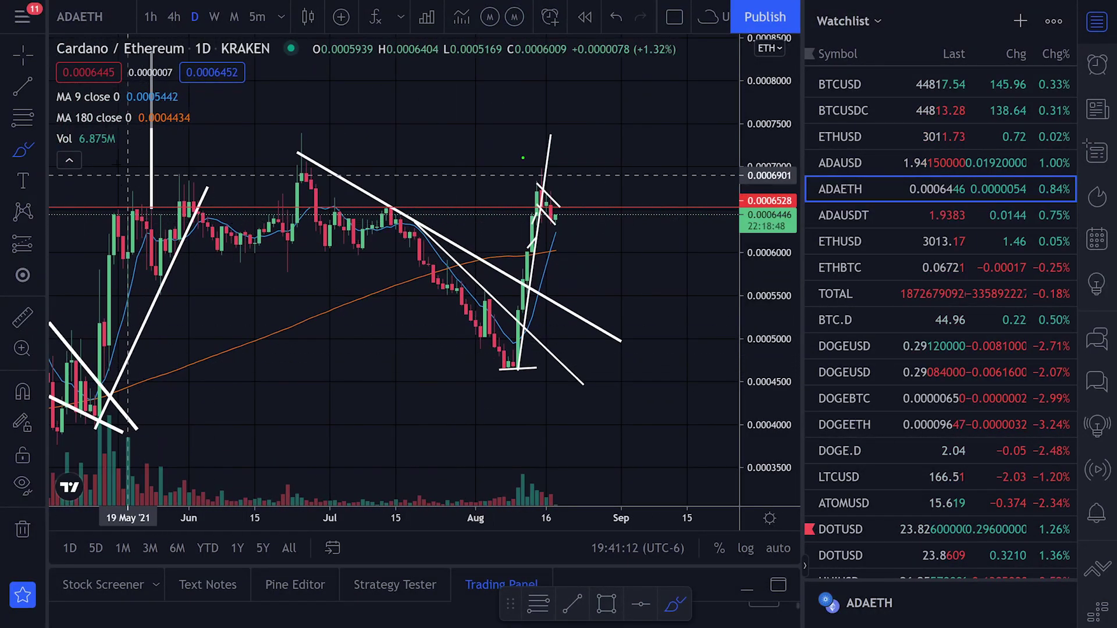
# Trace the decline toward the August low with green brush strokes and undo each one.
pyautogui.click(40, 149)
pyautogui.click(64, 150)
pyautogui.moveTo(286, 226)
pyautogui.mouseDown()
pyautogui.moveTo(351, 202)
pyautogui.moveTo(419, 256)
pyautogui.moveTo(438, 302)
pyautogui.mouseUp()
pyautogui.hotkey('ctrl', 'z')
pyautogui.moveTo(305, 223)
pyautogui.mouseDown()
pyautogui.moveTo(414, 269)
pyautogui.moveTo(518, 339)
pyautogui.moveTo(527, 360)
pyautogui.mouseUp()
pyautogui.hotkey('ctrl', 'z')
# Scribble over the first rebound candles at the August low, trace the thick descending trendline, and undo both strokes.
pyautogui.moveTo(518, 312)
pyautogui.mouseDown()
pyautogui.moveTo(522, 340)
pyautogui.moveTo(508, 355)
pyautogui.mouseUp()
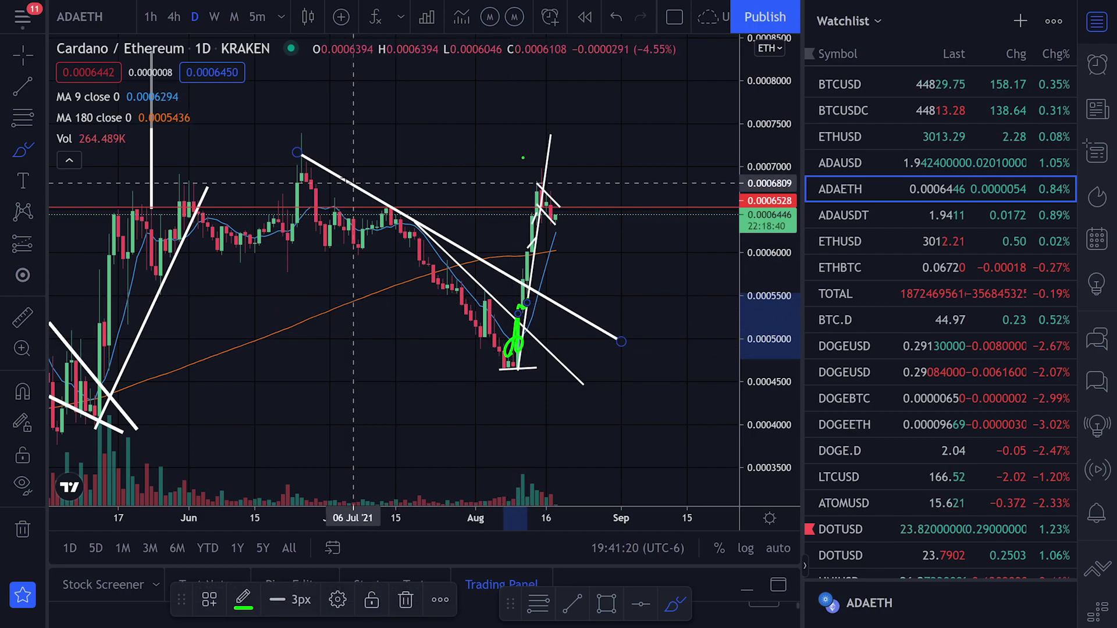
pyautogui.moveTo(284, 153); pyautogui.dragTo(612, 334)
pyautogui.hotkey('ctrl', 'z')
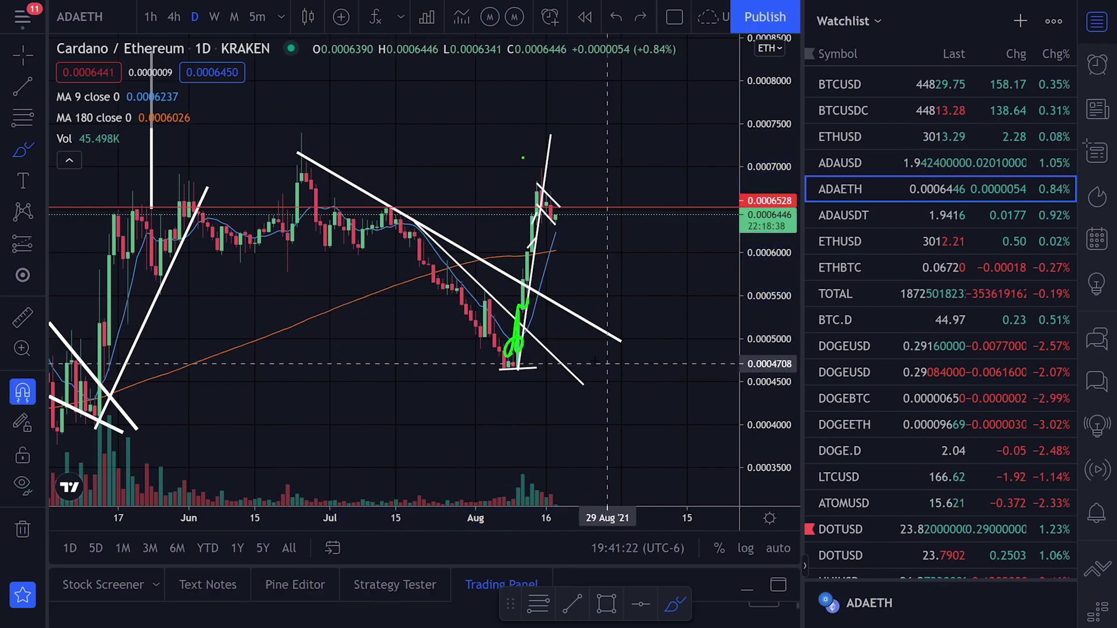
pyautogui.hotkey('ctrl', 'z')
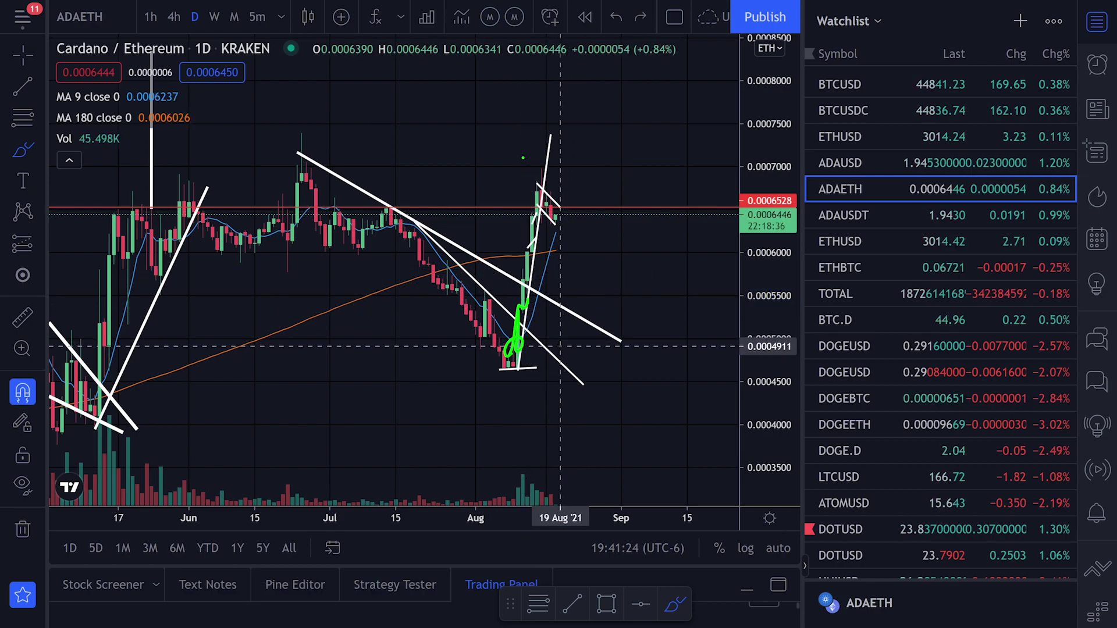
# Brush across the July decline and the August rally on the daily chart, and undo the marks.
pyautogui.scroll(3, 536, 225)
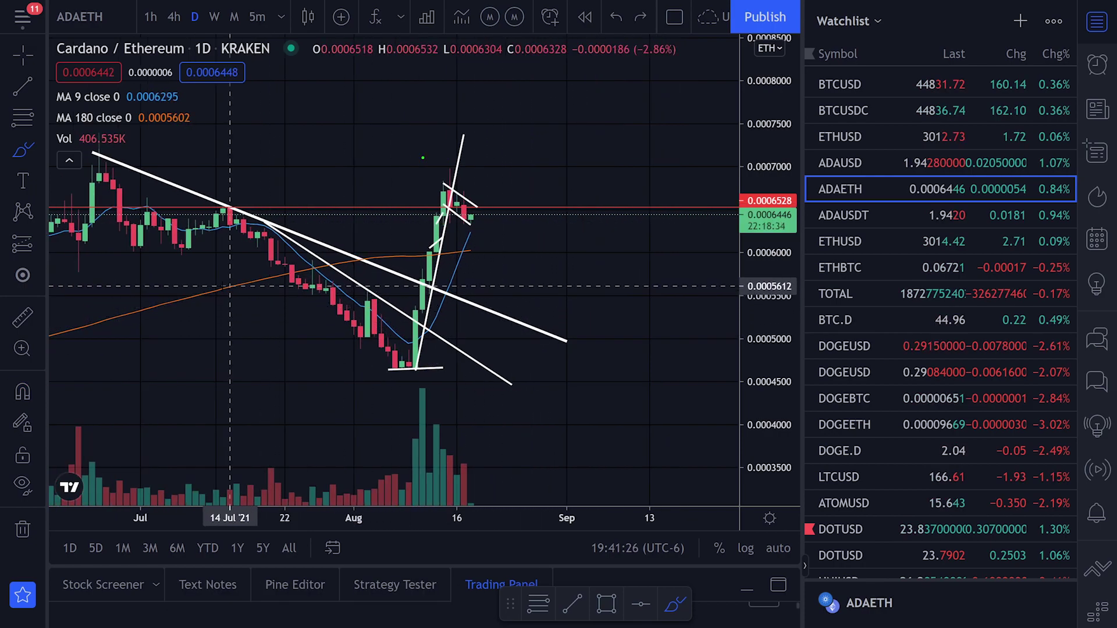
pyautogui.moveTo(210, 293)
pyautogui.mouseDown()
pyautogui.moveTo(473, 255)
pyautogui.moveTo(458, 271)
pyautogui.mouseUp()
pyautogui.hotkey('ctrl', 'z')
pyautogui.hotkey('ctrl', 'z')
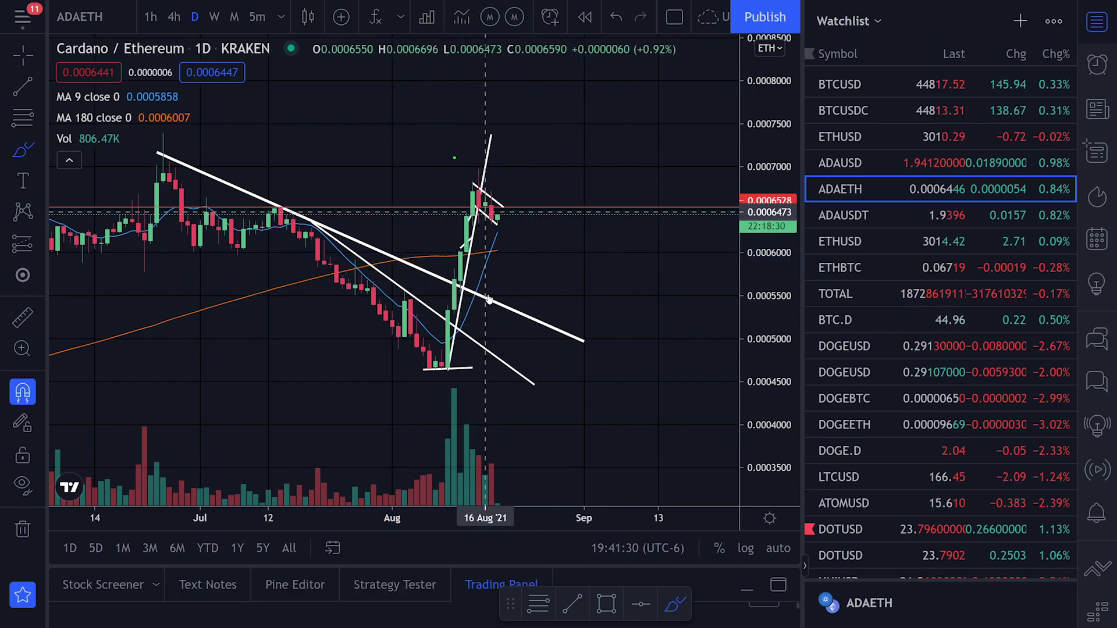
pyautogui.hotkey('ctrl', 'z')
# Switch to the 4-hour timeframe, brush along the red horizontal level from mid-May to early July, and undo the stroke.
pyautogui.scroll(-8, 518, 329)
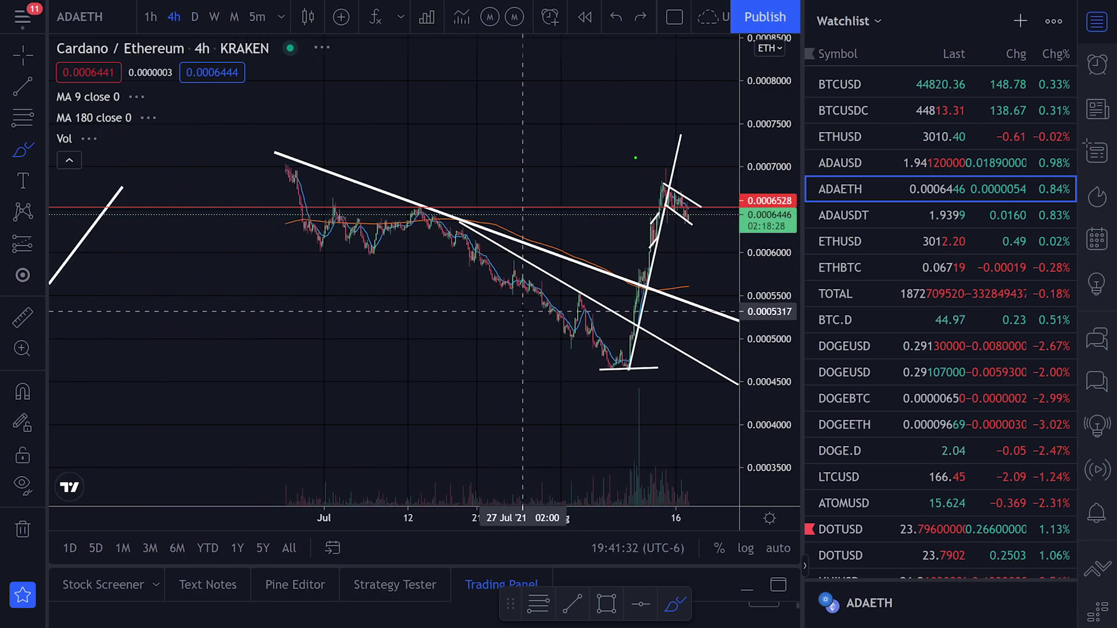
pyautogui.scroll(-3, 522, 312)
pyautogui.moveTo(237, 200); pyautogui.dragTo(489, 214)
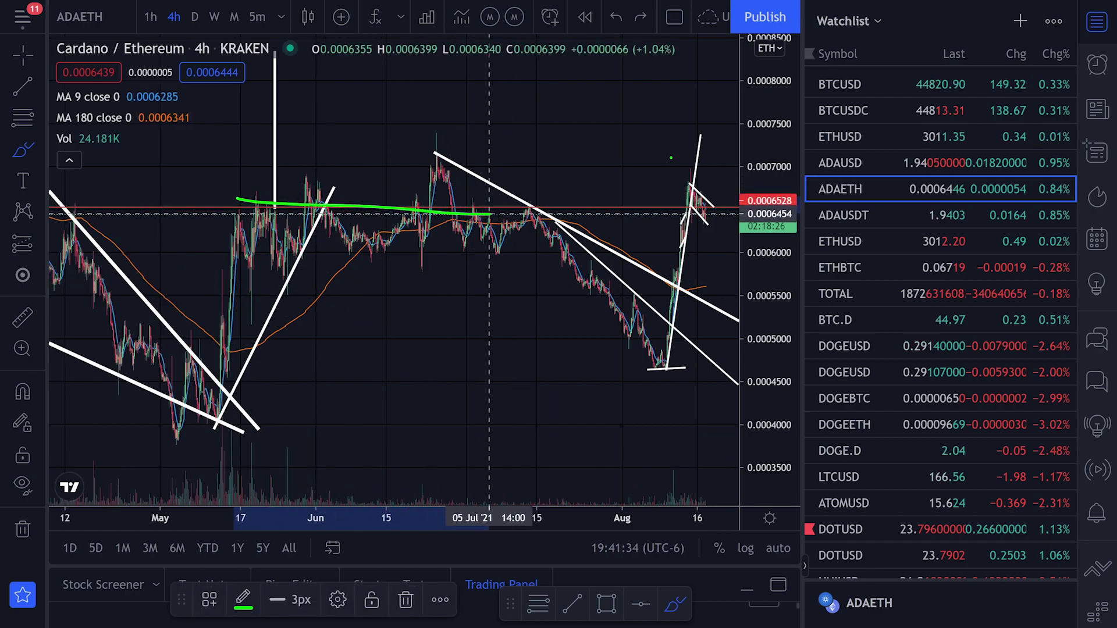
pyautogui.hotkey('ctrl', 'z')
pyautogui.scroll(-4, 466, 251)
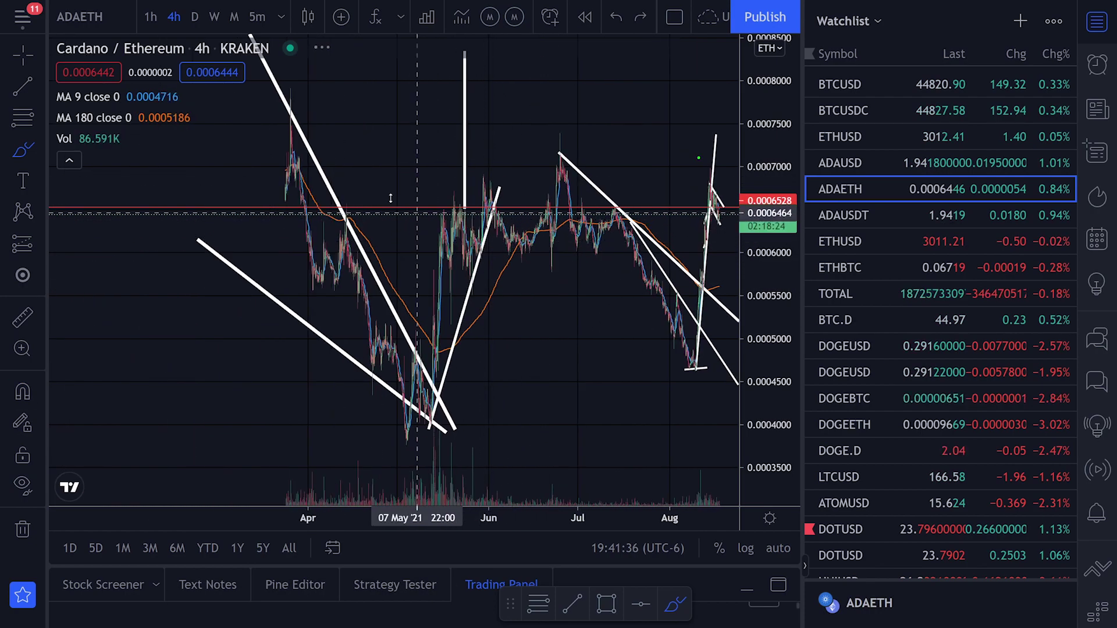
# Return ADAETH to the daily timeframe, make a small brush mark near the red horizontal level, and undo it.
pyautogui.click(195, 16)
pyautogui.scroll(5, 546, 273)
pyautogui.scroll(5, 546, 273)
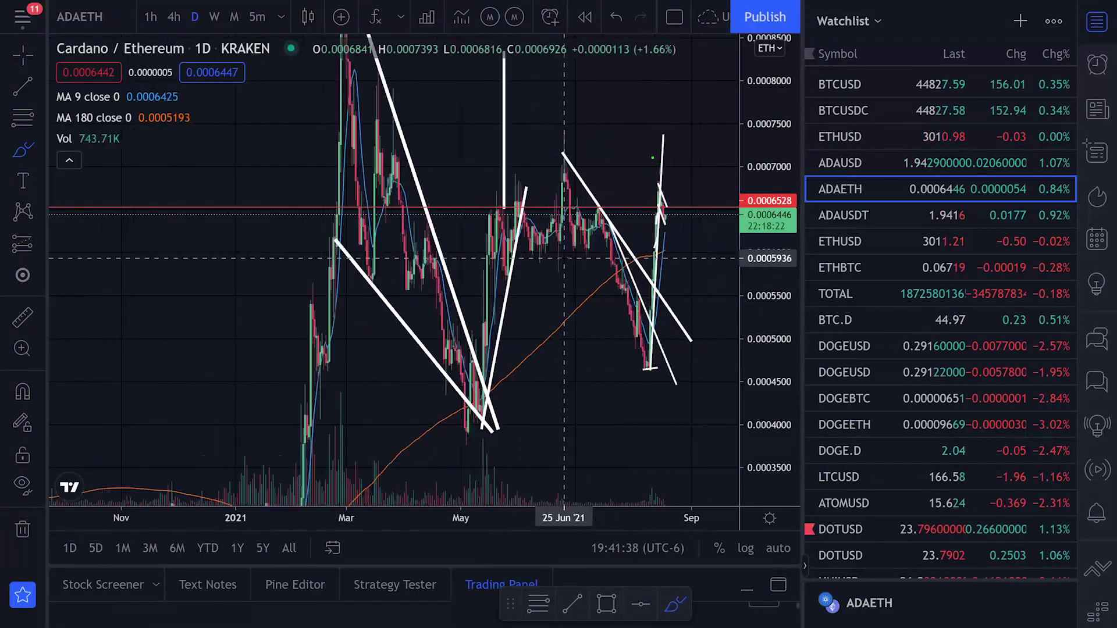
pyautogui.moveTo(589, 193); pyautogui.dragTo(592, 195)
pyautogui.hotkey('ctrl', 'z')
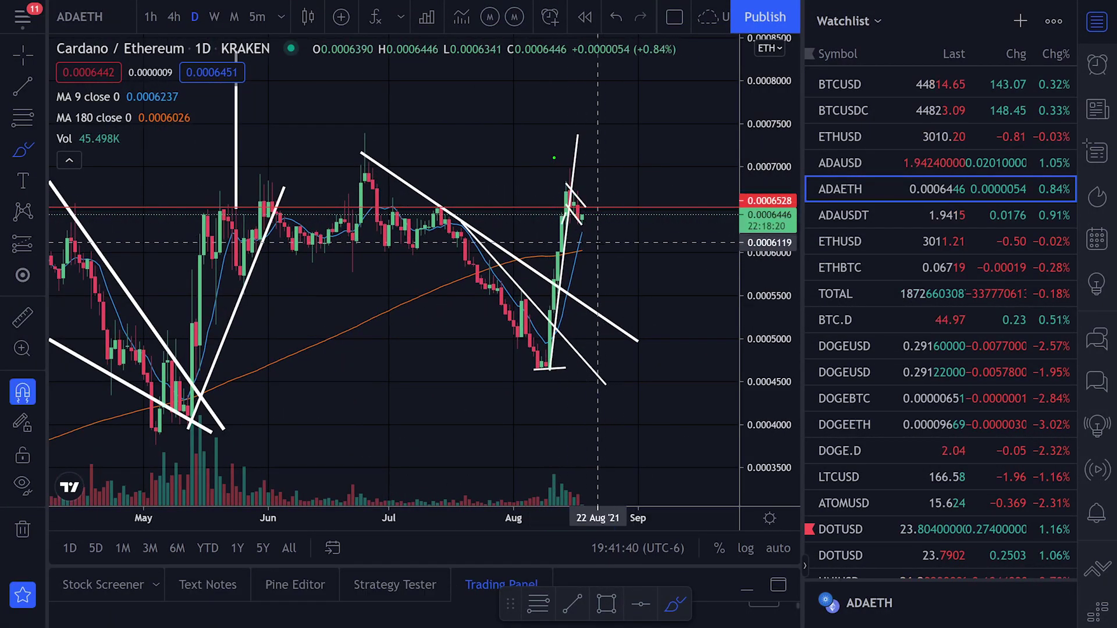
# Sketch sideways waves beneath a ceiling line at the latest candles, add a short stroke beneath the flag, and undo the marks.
pyautogui.scroll(4, 589, 260)
pyautogui.moveTo(446, 230); pyautogui.dragTo(459, 184)
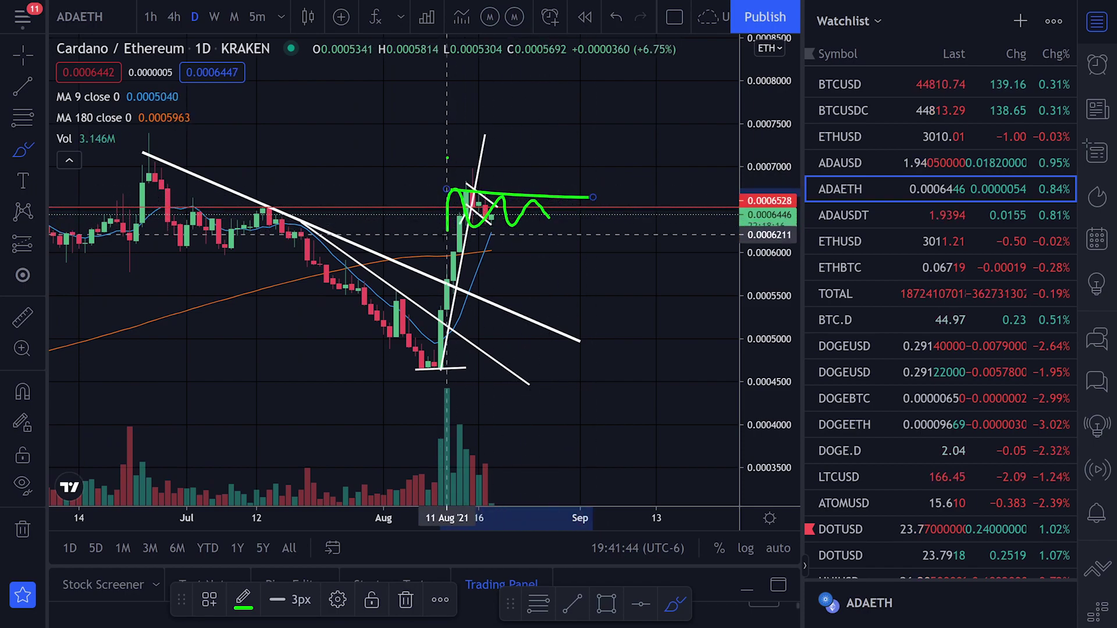
pyautogui.hotkey('ctrl', 'z')
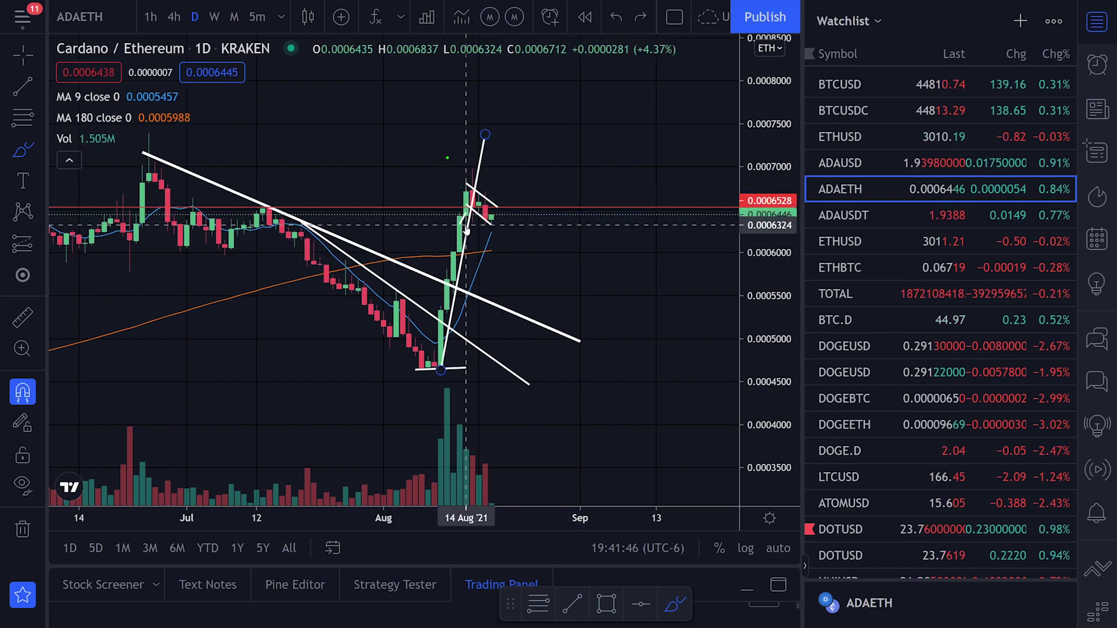
pyautogui.moveTo(467, 230); pyautogui.dragTo(491, 228)
pyautogui.hotkey('ctrl', 'z')
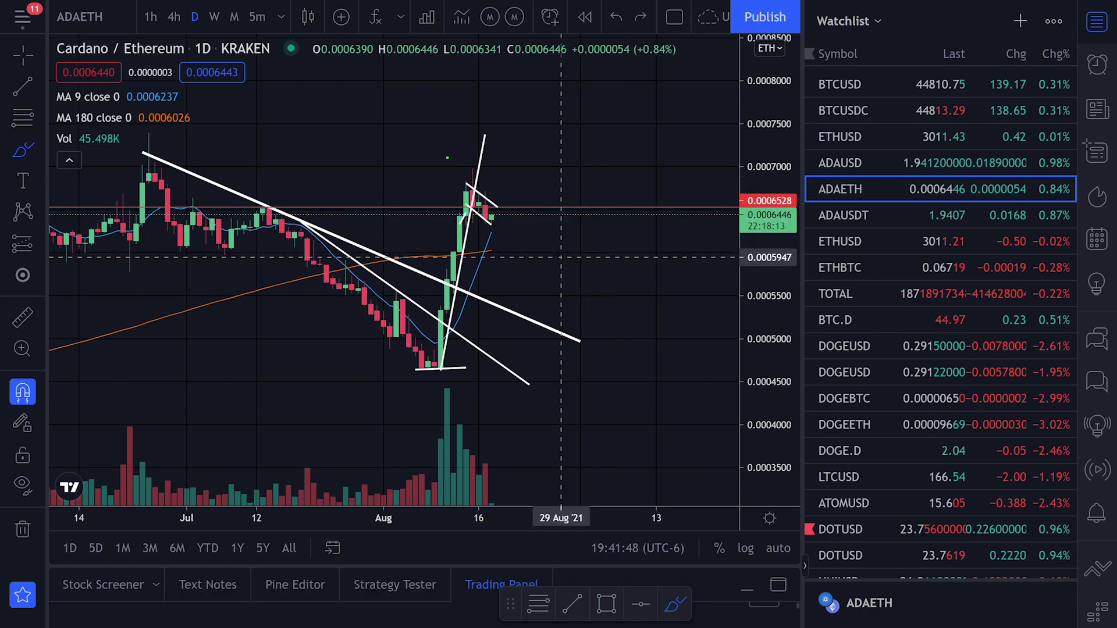
# Trace the upward curve of the 9-period moving average, mark the latest candles in the flag, and undo both strokes.
pyautogui.moveTo(386, 307); pyautogui.dragTo(441, 339)
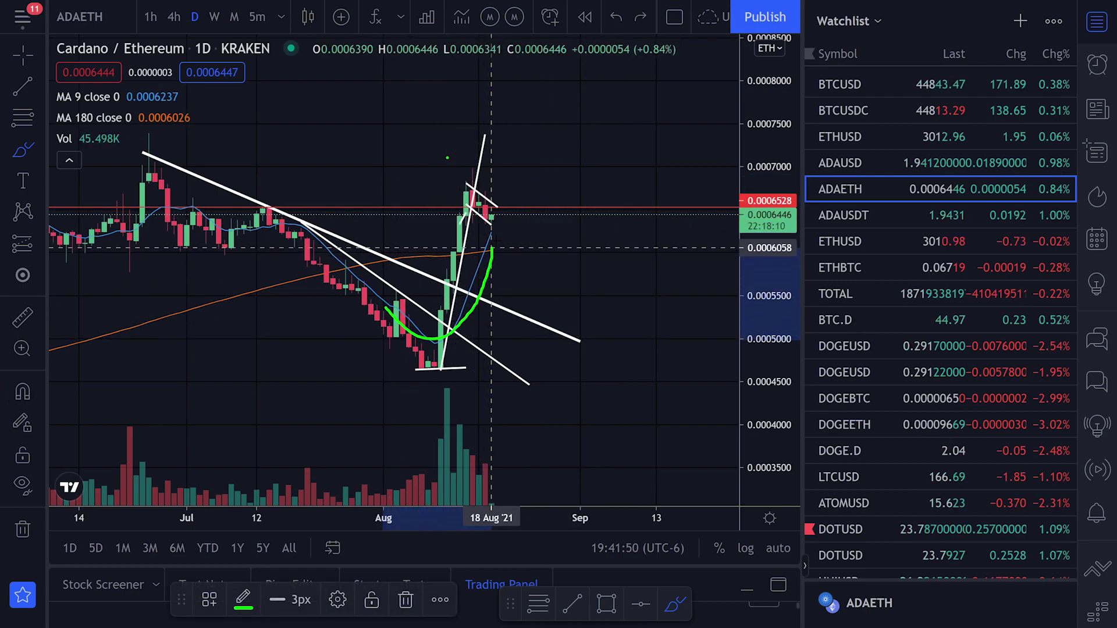
pyautogui.hotkey('ctrl', 'z')
pyautogui.moveTo(496, 206); pyautogui.dragTo(485, 234)
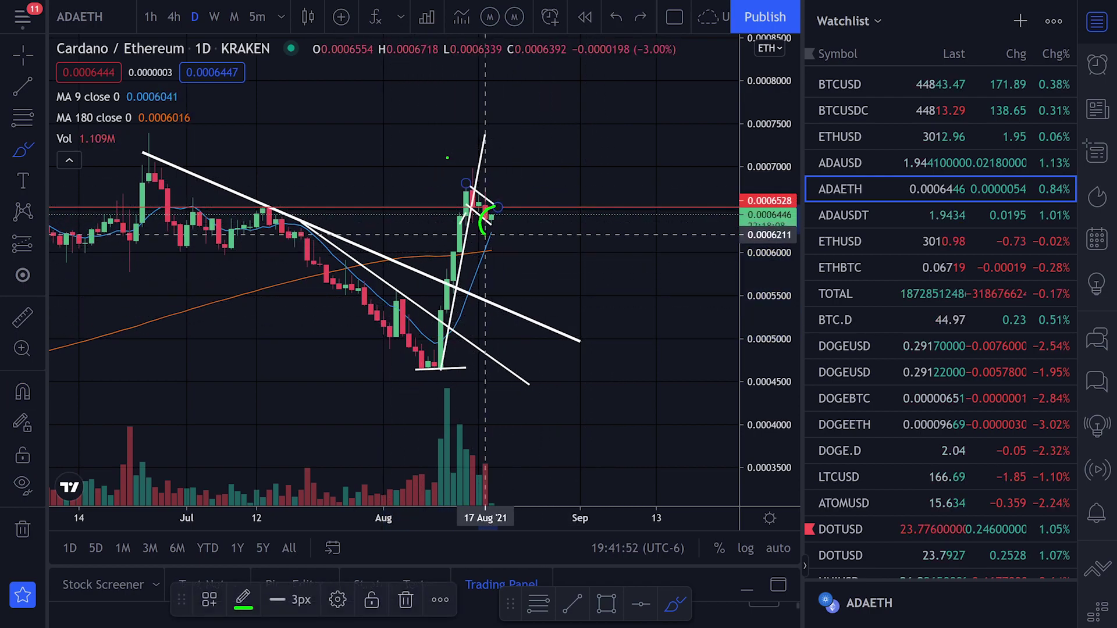
pyautogui.hotkey('ctrl', 'z')
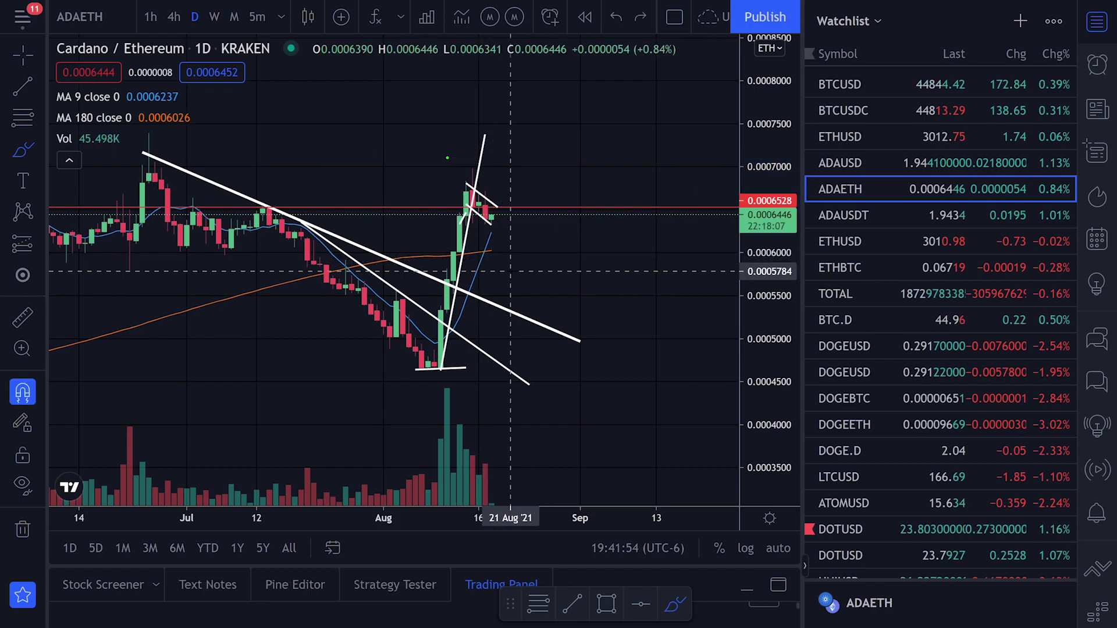
# Brush over the May to July highs near the red horizontal level on the daily chart, and undo the strokes.
pyautogui.scroll(-5, 511, 271)
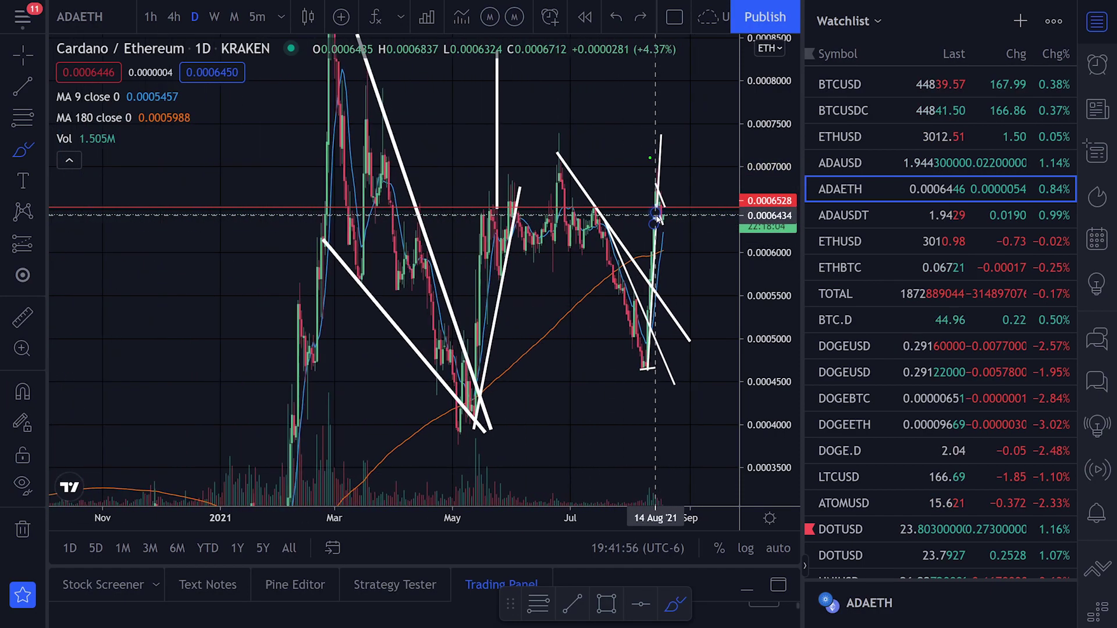
pyautogui.scroll(1, 658, 219)
pyautogui.moveTo(607, 182); pyautogui.dragTo(517, 173)
pyautogui.moveTo(445, 212)
pyautogui.mouseDown()
pyautogui.moveTo(623, 186)
pyautogui.moveTo(569, 174)
pyautogui.mouseUp()
pyautogui.hotkey('ctrl', 'z')
# Compress the price scale, brush resistance lines near 0.00077 and from the early-2021 peak to September, and undo them.
pyautogui.moveTo(772, 133); pyautogui.dragTo(778, 273)
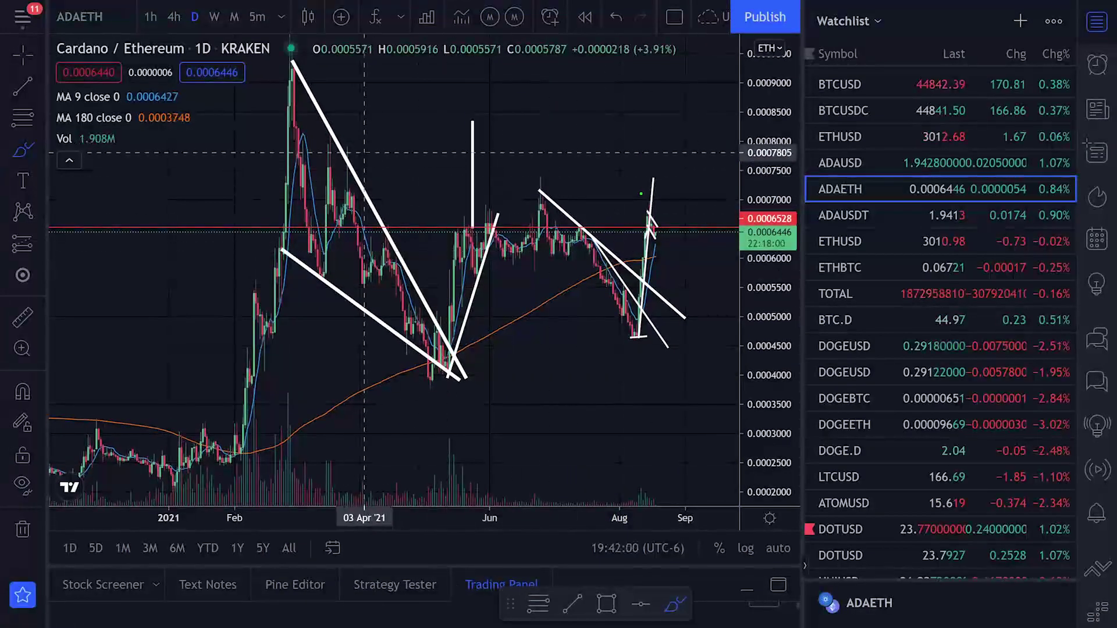
pyautogui.moveTo(300, 156); pyautogui.dragTo(686, 153)
pyautogui.hotkey('ctrl', 'z')
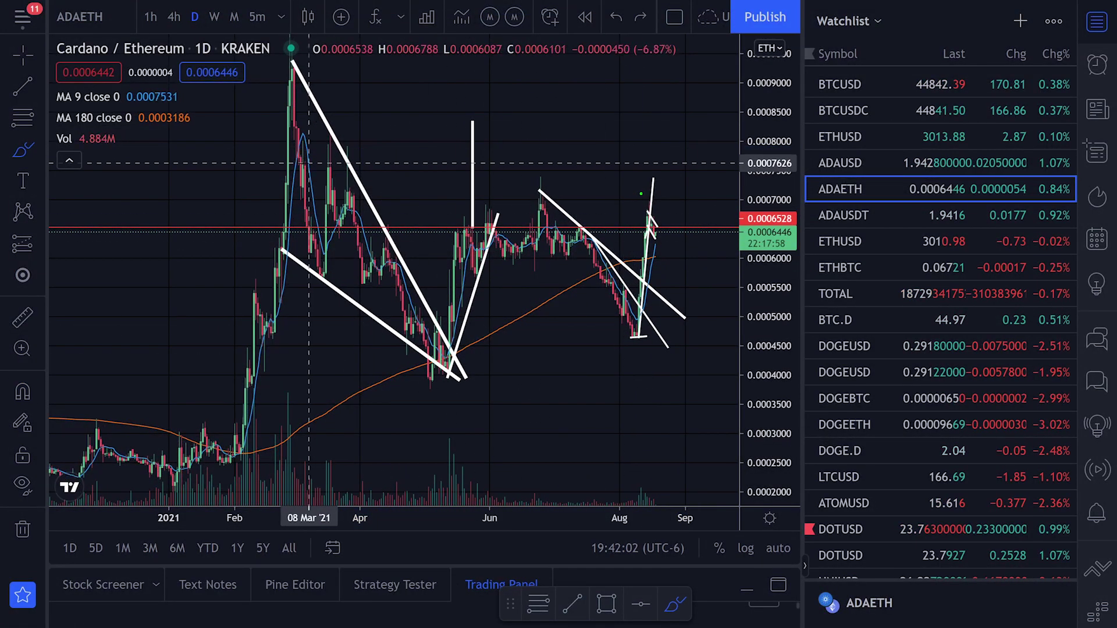
pyautogui.moveTo(293, 158); pyautogui.dragTo(690, 162)
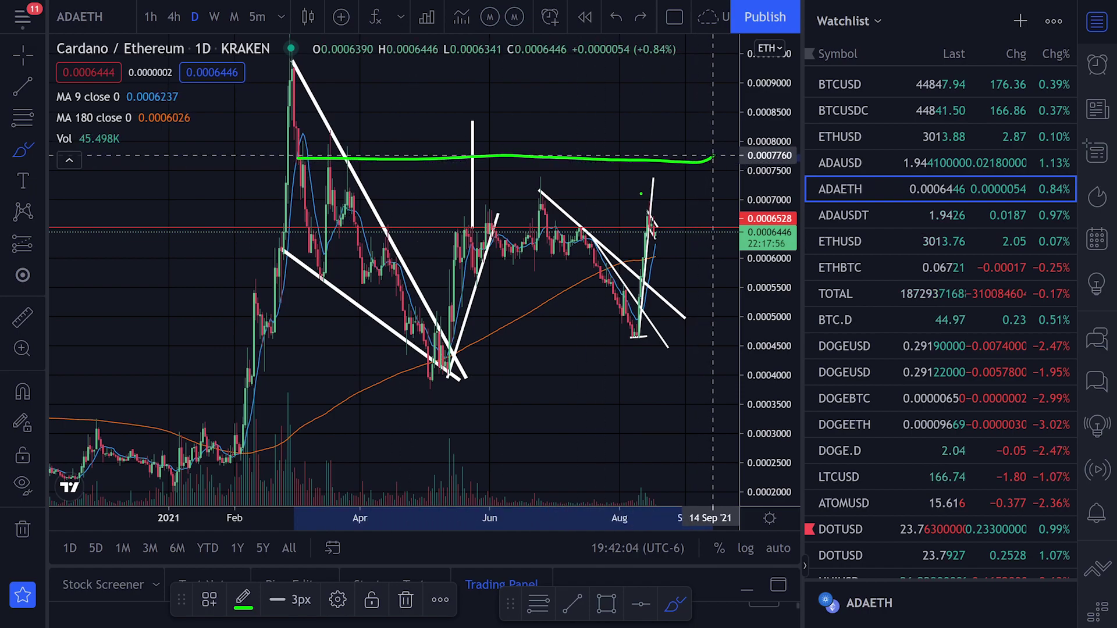
pyautogui.moveTo(282, 68); pyautogui.dragTo(696, 105)
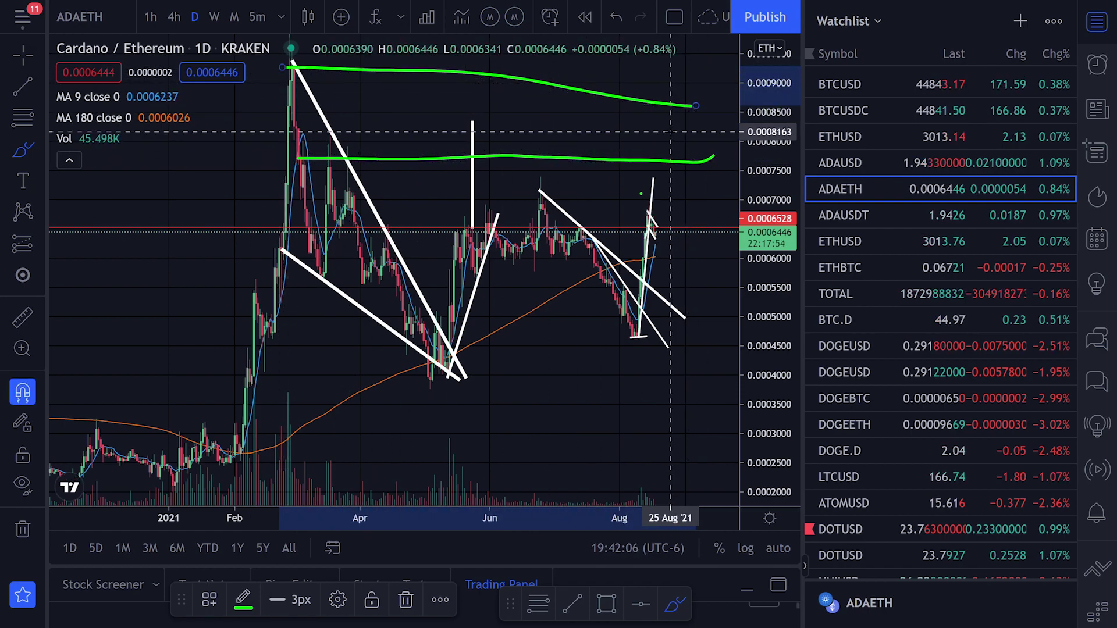
pyautogui.hotkey('ctrl', 'z')
pyautogui.hotkey('ctrl', 'z')
# Stretch the price scale around the August candles and switch ADAETH to the 4-hour timeframe.
pyautogui.scroll(6, 657, 134)
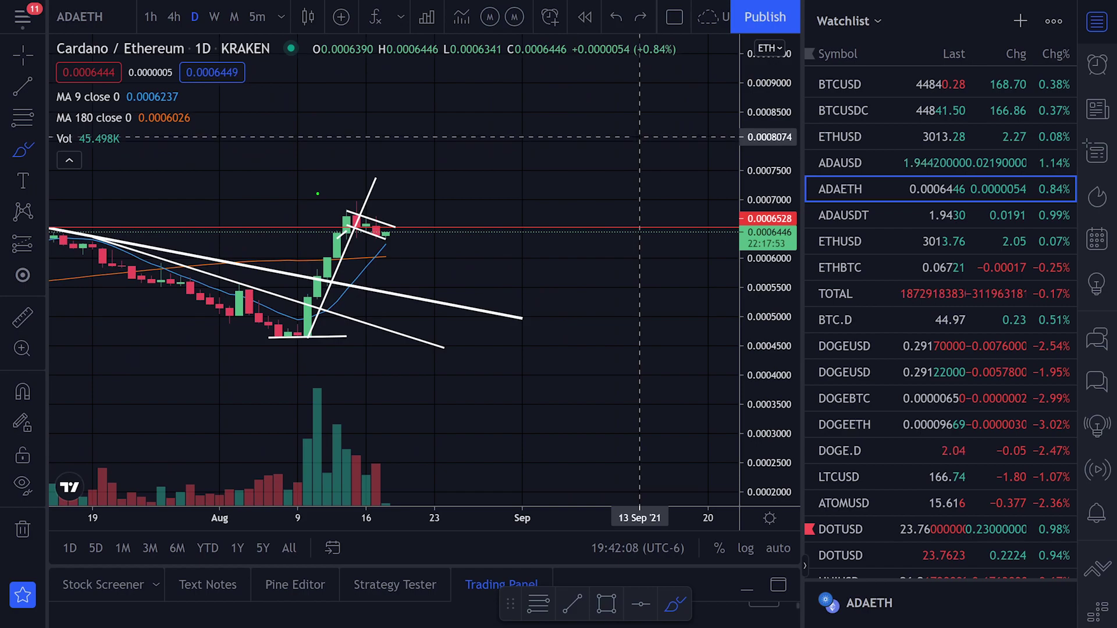
pyautogui.scroll(-3, 639, 137)
pyautogui.moveTo(769, 294); pyautogui.dragTo(783, 54)
pyautogui.scroll(4, 331, 80)
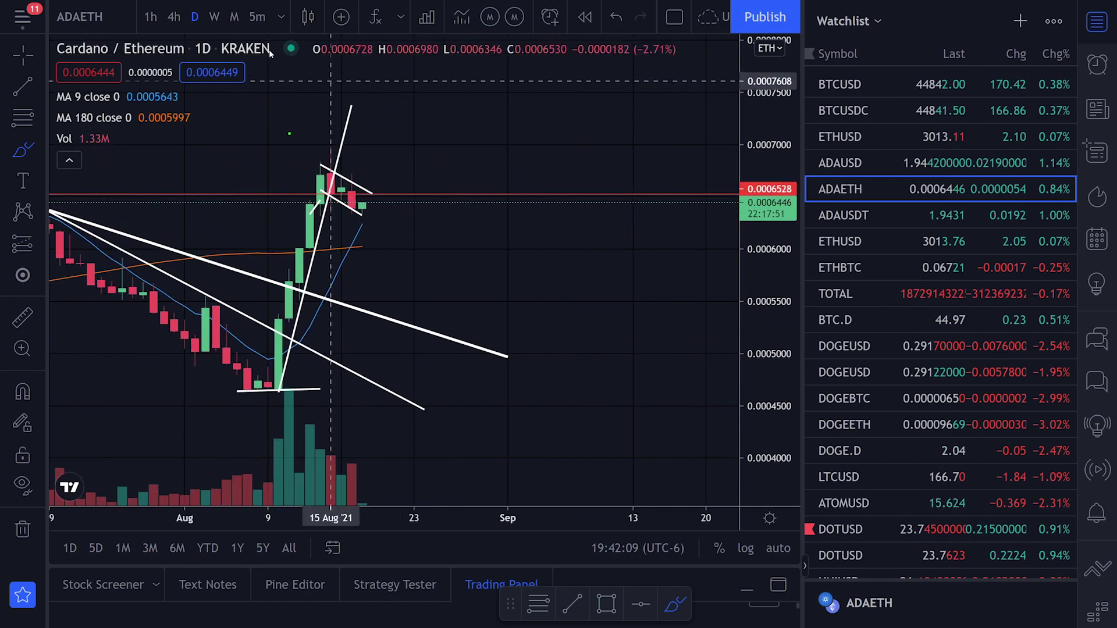
pyautogui.click(174, 17)
pyautogui.scroll(-5, 477, 282)
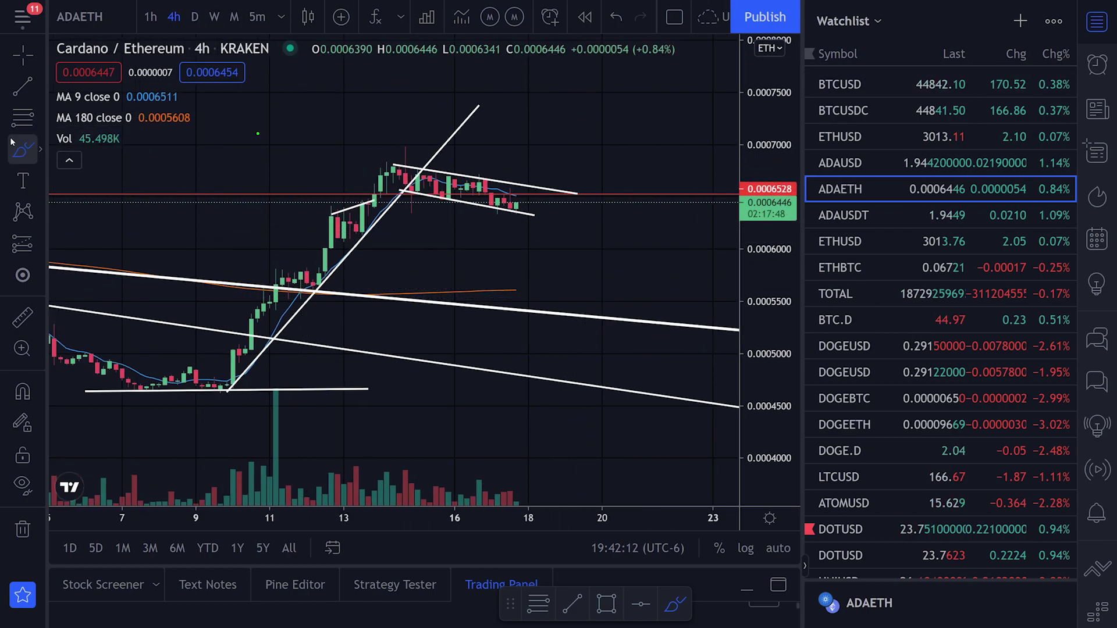
# Select the Brush tool, trace from the start of the August rally across the flag, and undo the strokes.
pyautogui.click(40, 150)
pyautogui.click(93, 144)
pyautogui.moveTo(233, 336)
pyautogui.mouseDown()
pyautogui.moveTo(356, 180)
pyautogui.moveTo(424, 162)
pyautogui.moveTo(448, 187)
pyautogui.moveTo(497, 182)
pyautogui.moveTo(588, 230)
pyautogui.mouseUp()
pyautogui.hotkey('ctrl', 'z')
pyautogui.hotkey('ctrl', 'z')
# Brush two descending strokes through the candles inside the flag on the 4-hour chart, undoing each one.
pyautogui.moveTo(392, 171); pyautogui.dragTo(534, 195)
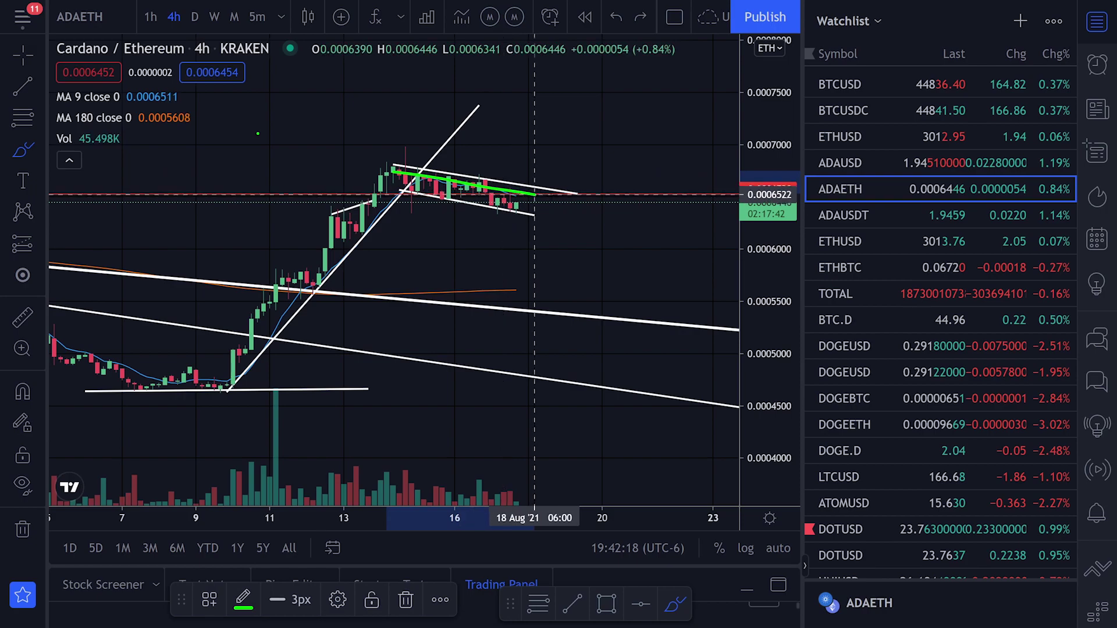
pyautogui.hotkey('ctrl', 'z')
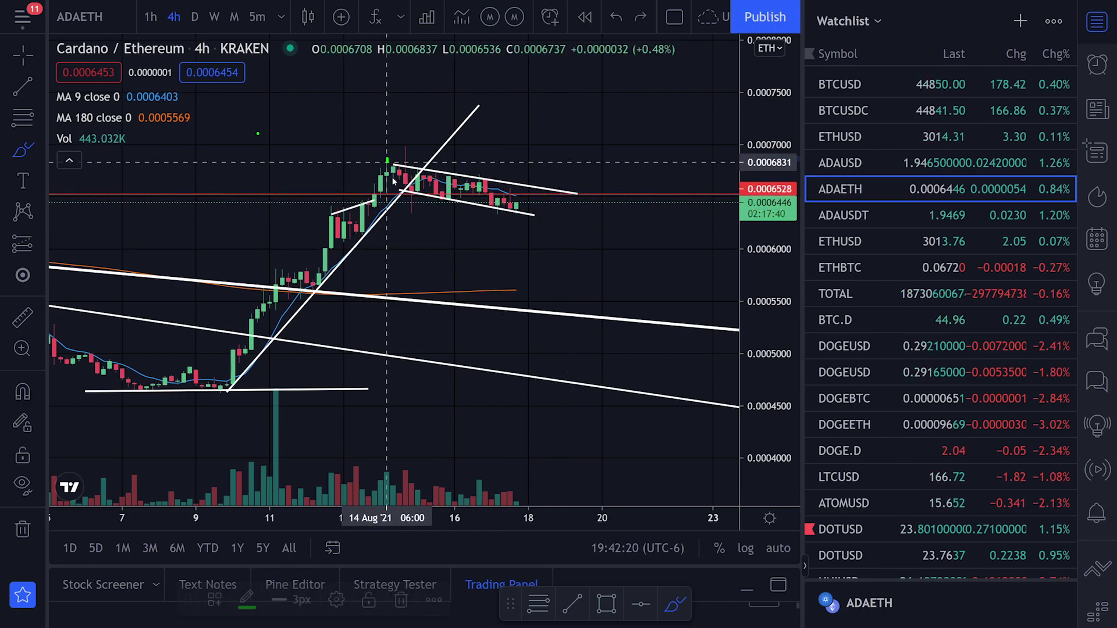
pyautogui.moveTo(393, 182); pyautogui.dragTo(536, 232)
pyautogui.hotkey('ctrl', 'z')
pyautogui.scroll(-2, 518, 227)
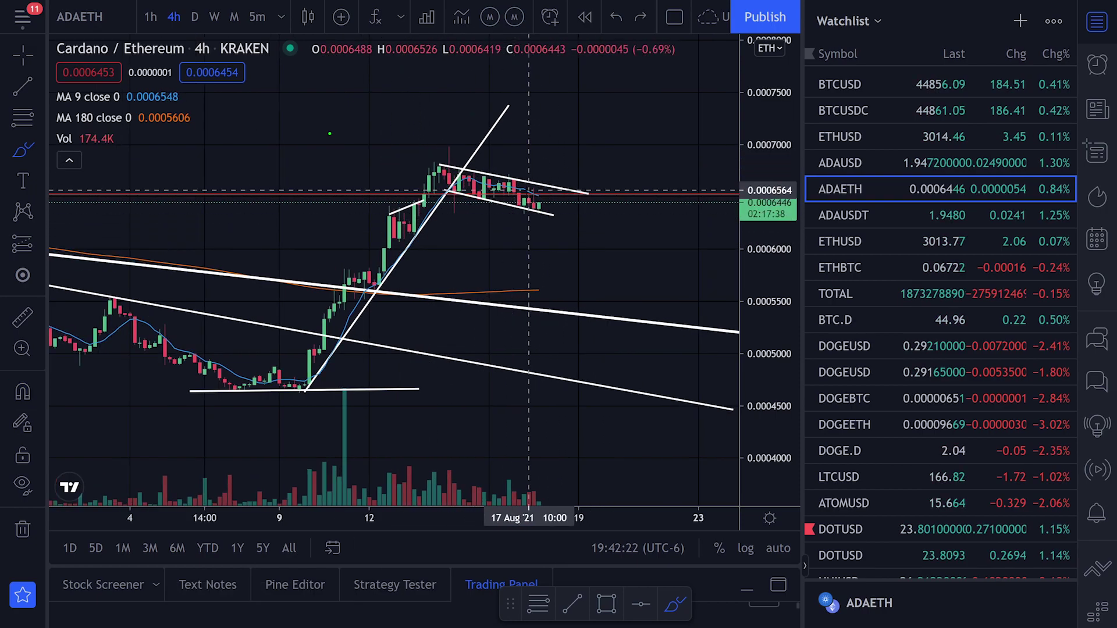
# Brush along the flag's upper trendline on the ADAETH chart, then mark and circle the breakout point near its end, undoing those last marks.
pyautogui.moveTo(433, 166); pyautogui.dragTo(563, 194)
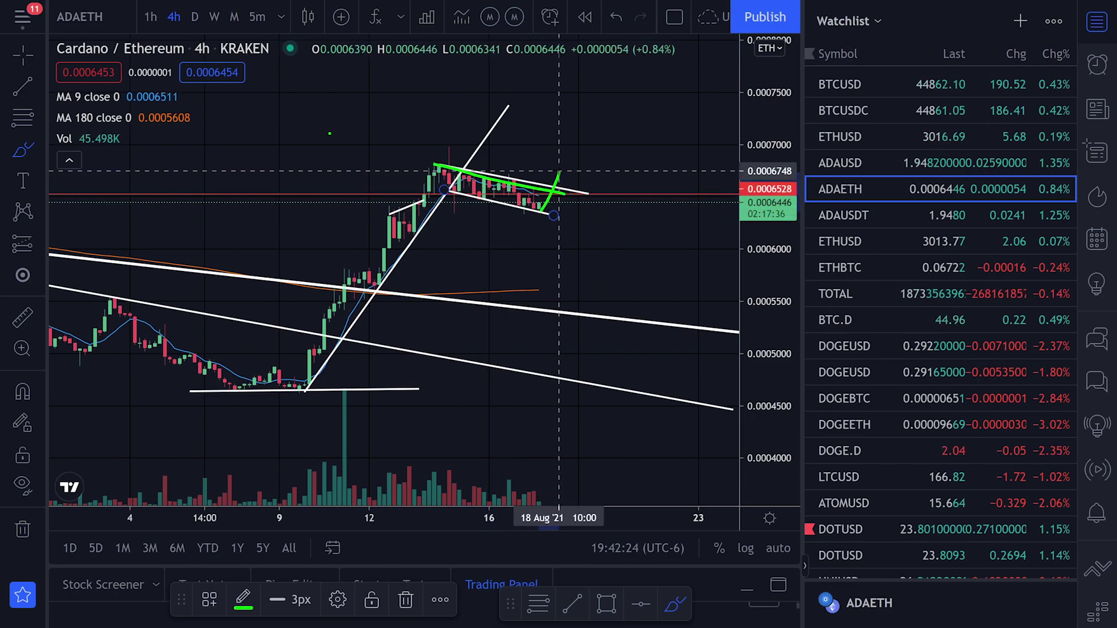
pyautogui.hotkey('ctrl', 'z')
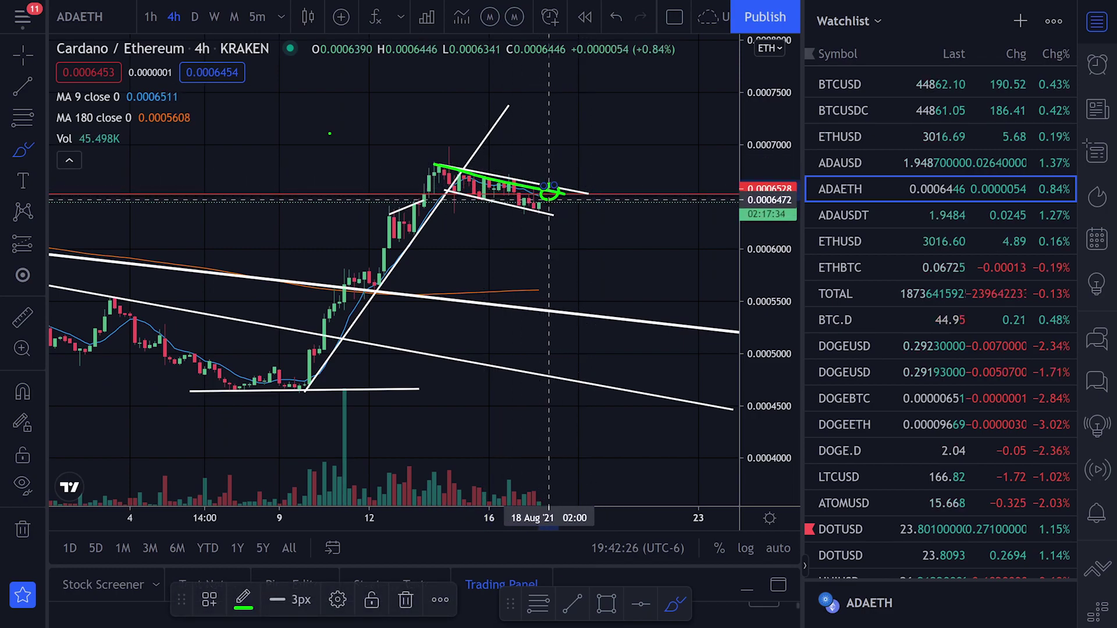
pyautogui.hotkey('ctrl', 'z')
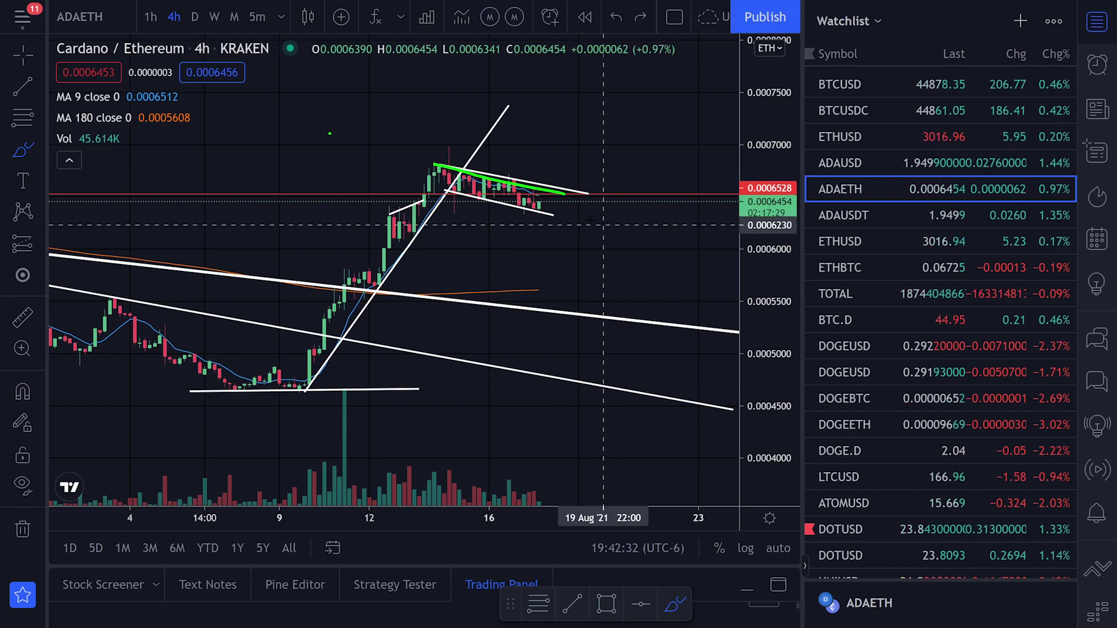
# Brush possible moves down and up from the flag's latest candles, undoing each stroke.
pyautogui.scroll(-3, 604, 224)
pyautogui.moveTo(634, 196); pyautogui.dragTo(632, 262)
pyautogui.hotkey('ctrl', 'z')
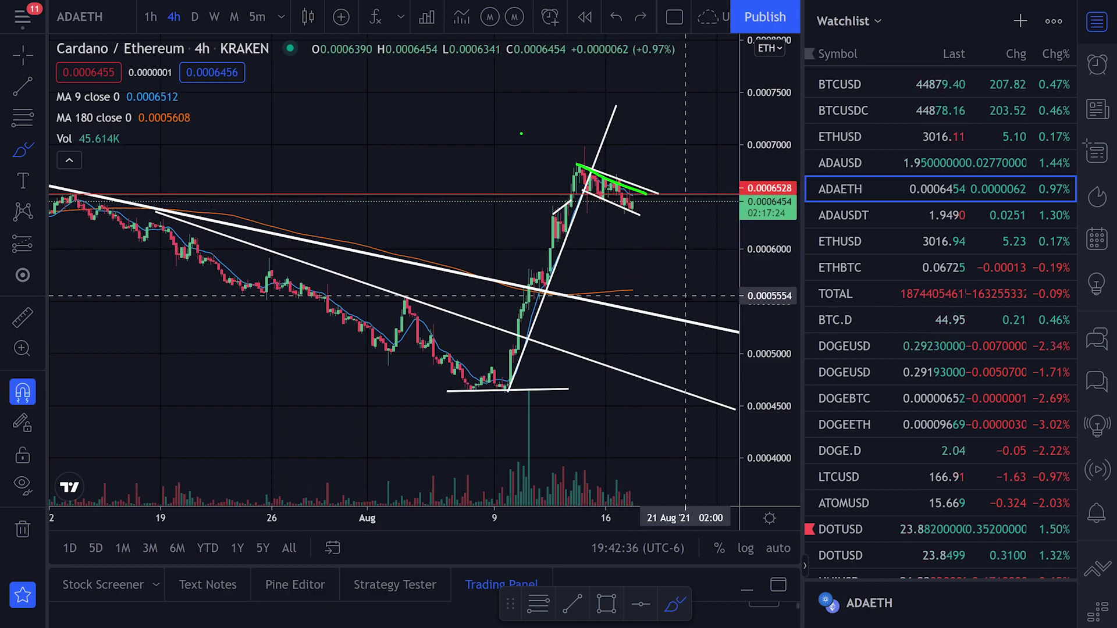
pyautogui.moveTo(643, 199); pyautogui.dragTo(667, 185)
pyautogui.hotkey('ctrl', 'z')
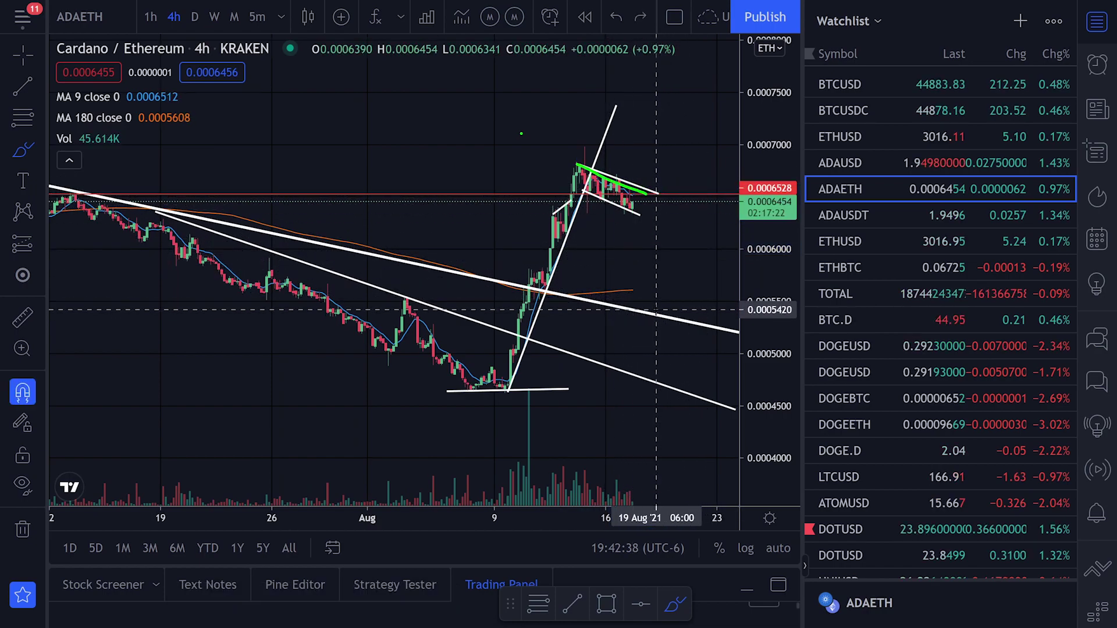
pyautogui.scroll(2, 626, 241)
pyautogui.moveTo(587, 194); pyautogui.dragTo(594, 286)
pyautogui.hotkey('ctrl', 'z')
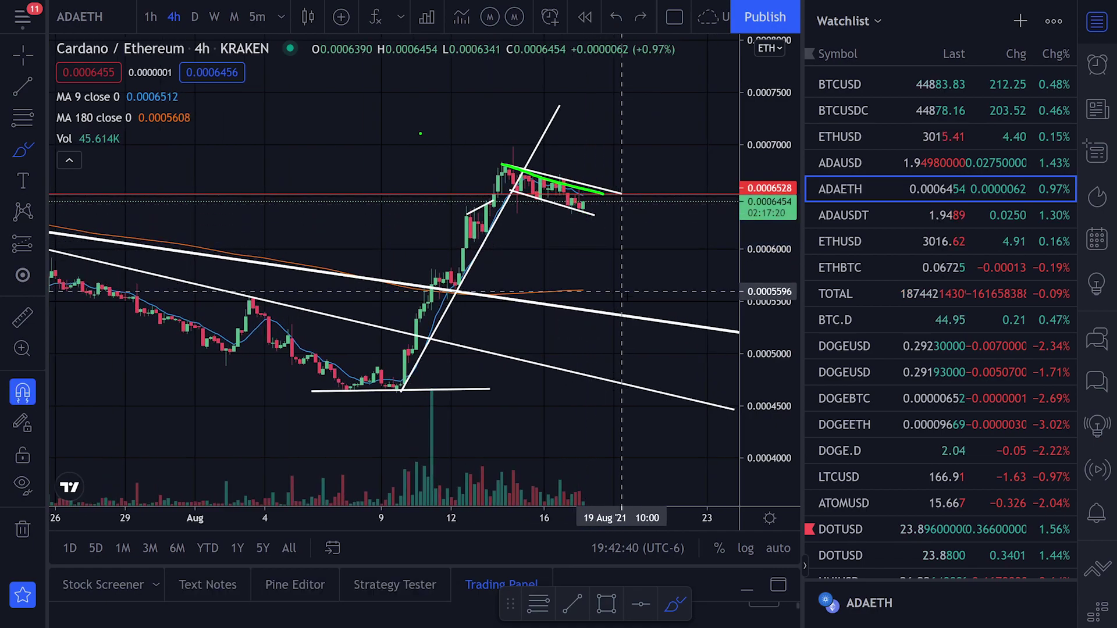
# Open the TOTAL crypto market cap chart and fit the rising channel from mid-July to August in view.
pyautogui.click(832, 294)
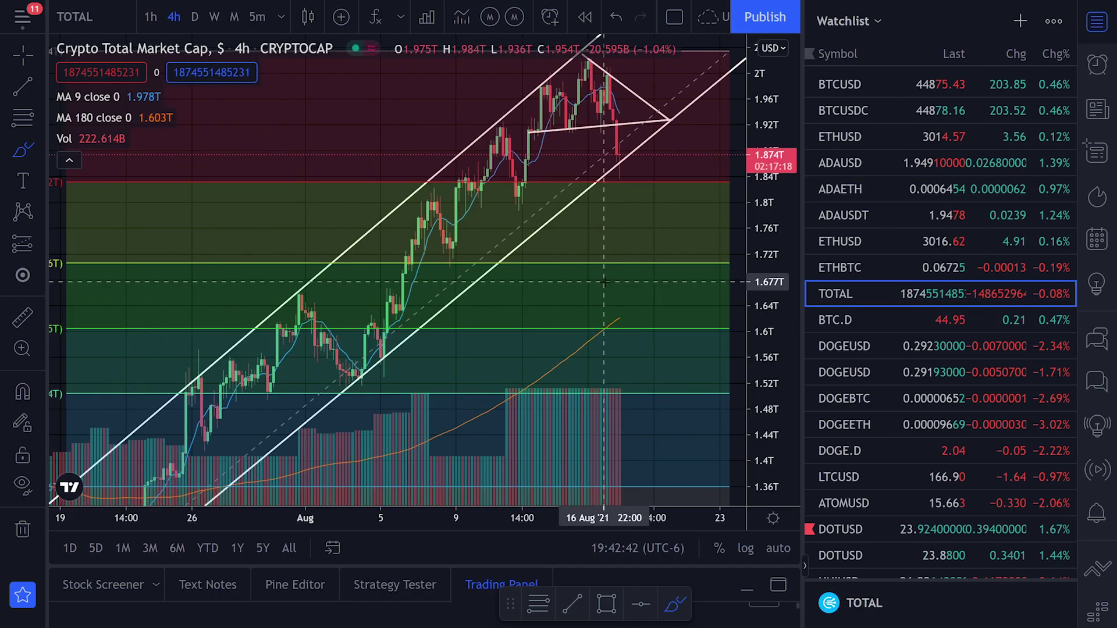
pyautogui.scroll(-5, 559, 285)
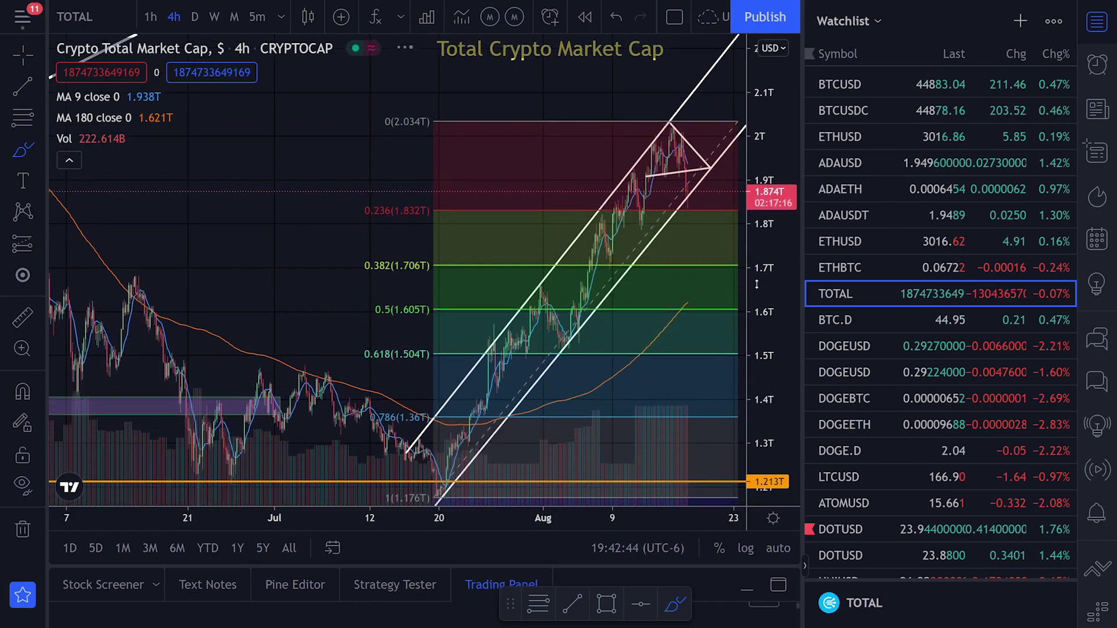
pyautogui.click(22, 55)
pyautogui.moveTo(136, 236); pyautogui.dragTo(103, 165)
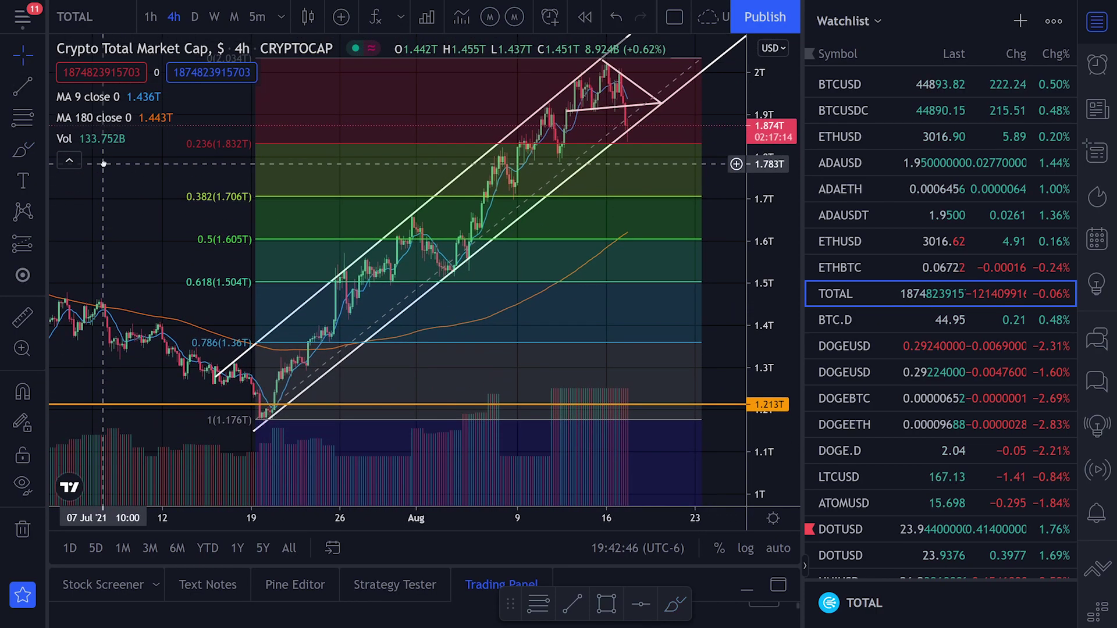
pyautogui.moveTo(763, 184); pyautogui.dragTo(763, 204)
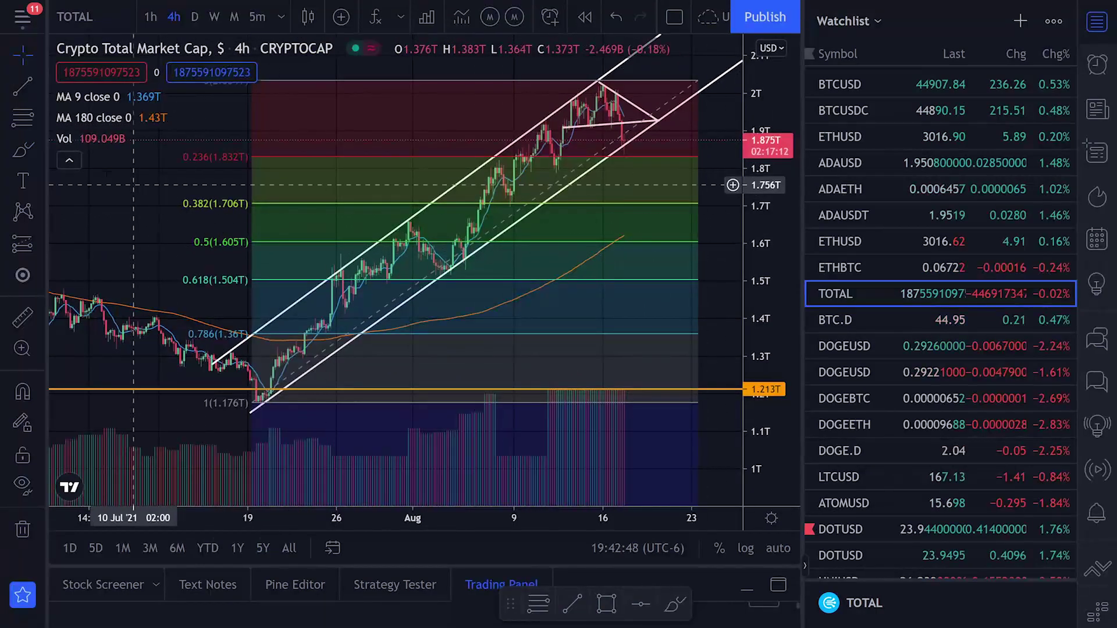
# Select the Brush tool, trace along the channel's upper and lower boundaries, and undo the strokes.
pyautogui.click(29, 148)
pyautogui.moveTo(241, 361)
pyautogui.mouseDown()
pyautogui.moveTo(285, 385)
pyautogui.moveTo(375, 228)
pyautogui.moveTo(459, 275)
pyautogui.moveTo(563, 108)
pyautogui.mouseUp()
pyautogui.hotkey('ctrl', 'z')
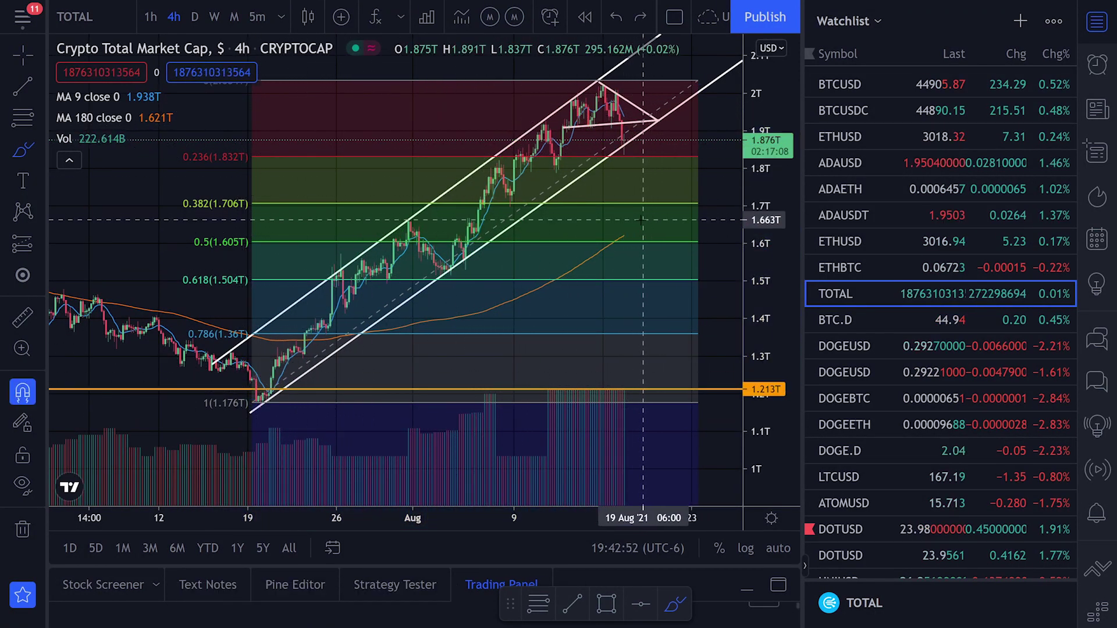
pyautogui.moveTo(611, 138)
pyautogui.mouseDown()
pyautogui.moveTo(657, 121)
pyautogui.moveTo(257, 402)
pyautogui.mouseUp()
pyautogui.hotkey('ctrl', 'z')
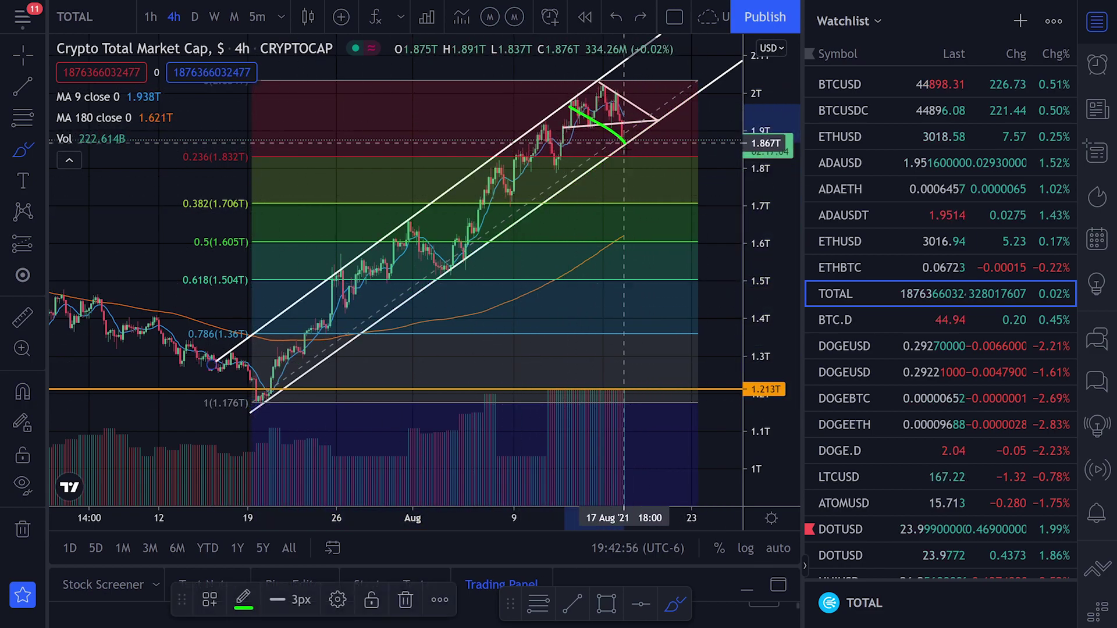
# Undo the brush stroke across the triangle, brush around the latest drop at the channel's lower boundary, and undo it.
pyautogui.hotkey('ctrl', 'z')
pyautogui.moveTo(633, 131)
pyautogui.mouseDown()
pyautogui.moveTo(557, 153)
pyautogui.moveTo(576, 156)
pyautogui.mouseUp()
pyautogui.hotkey('ctrl', 'z')
pyautogui.scroll(4, 655, 155)
pyautogui.hotkey('ctrl', 'z')
pyautogui.hotkey('ctrl', 'z')
# Enlarge the mid-August candles, circle the latest one at the channel's lower boundary with the brush, and undo the marks.
pyautogui.moveTo(767, 231); pyautogui.dragTo(767, 81)
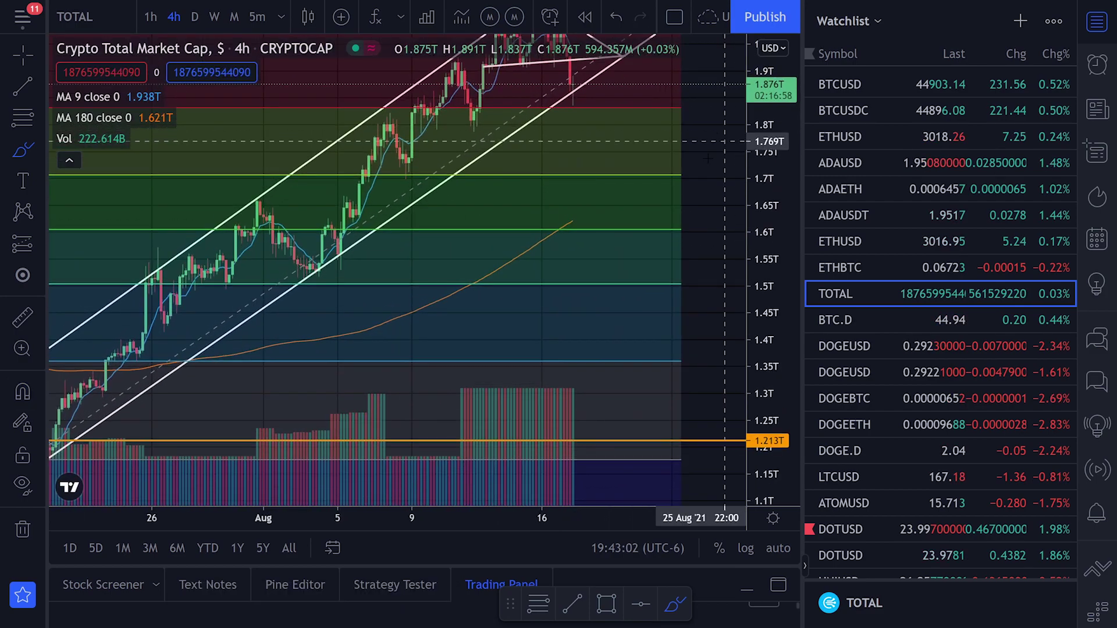
pyautogui.scroll(2, 725, 141)
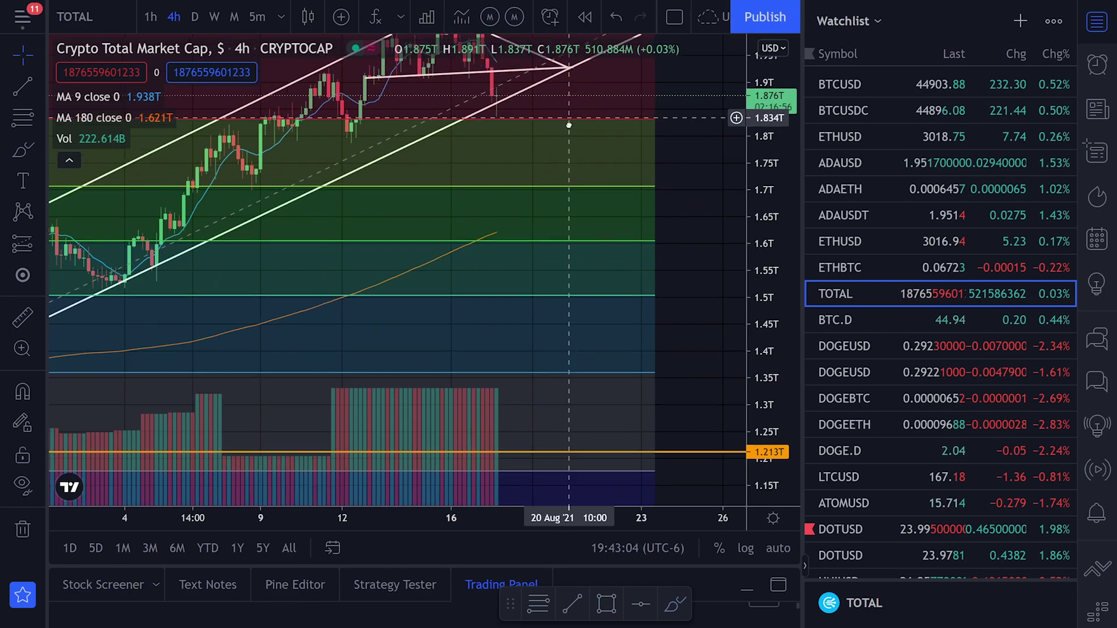
pyautogui.moveTo(570, 124); pyautogui.dragTo(616, 276)
pyautogui.scroll(3, 738, 343)
pyautogui.moveTo(738, 344)
pyautogui.mouseDown()
pyautogui.moveTo(748, 192)
pyautogui.moveTo(777, 387)
pyautogui.moveTo(777, 199)
pyautogui.mouseUp()
pyautogui.moveTo(476, 276); pyautogui.dragTo(476, 303)
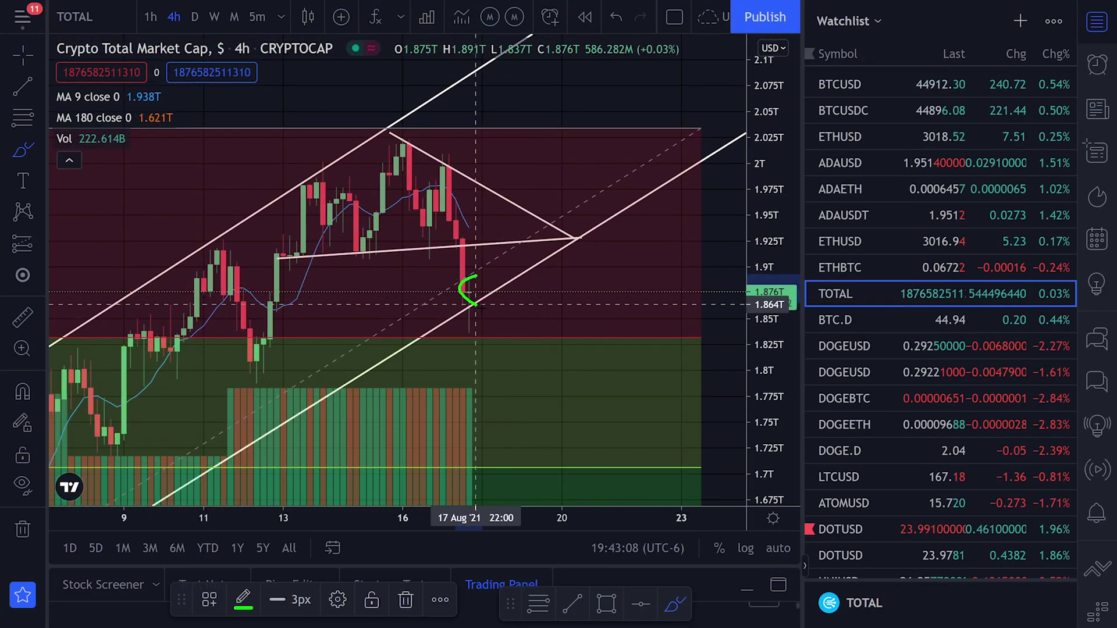
pyautogui.moveTo(462, 266); pyautogui.dragTo(518, 351)
pyautogui.hotkey('ctrl', 'z')
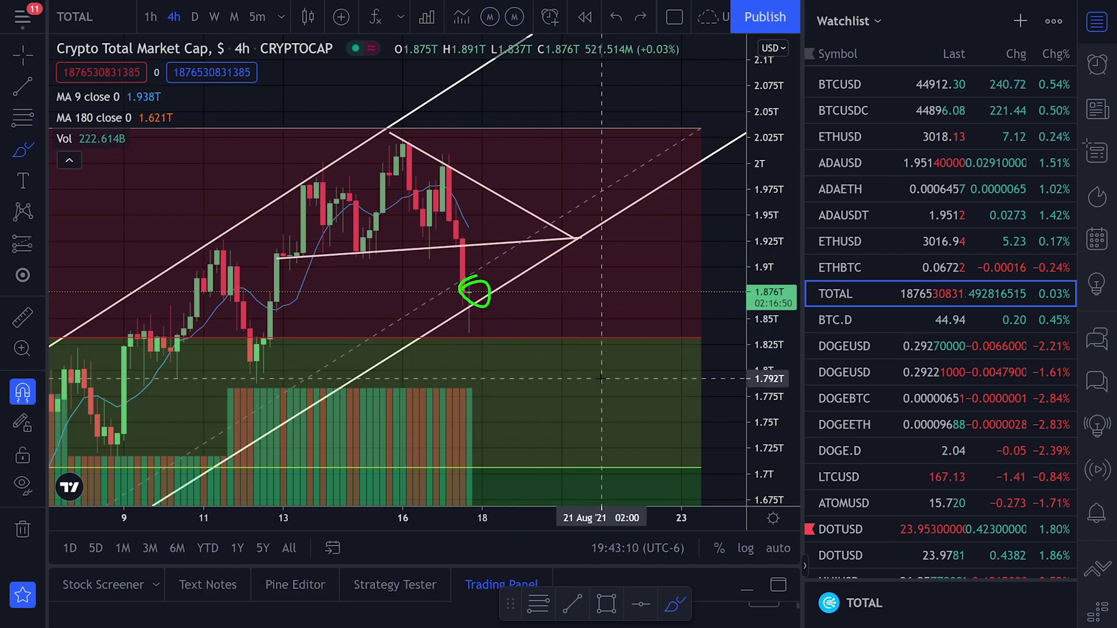
# Show the whole rising channel and its Fibonacci levels again with a compressed price scale.
pyautogui.scroll(-3, 605, 353)
pyautogui.moveTo(765, 221); pyautogui.dragTo(763, 357)
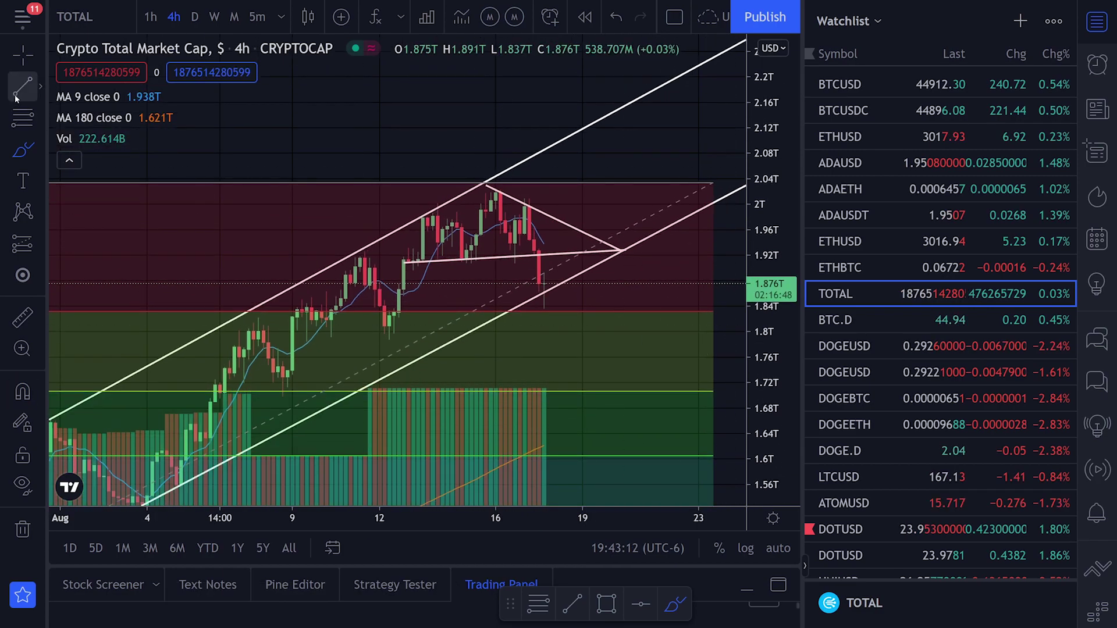
pyautogui.moveTo(677, 320)
pyautogui.mouseDown()
pyautogui.moveTo(658, 229)
pyautogui.moveTo(605, 273)
pyautogui.mouseUp()
pyautogui.hotkey('ctrl', 'z')
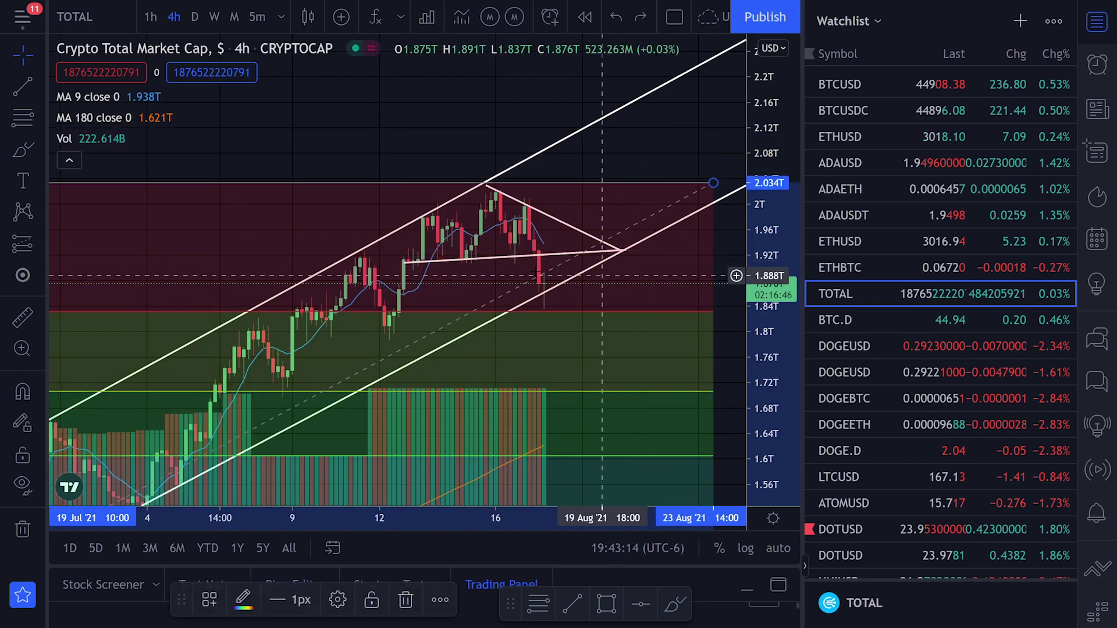
pyautogui.moveTo(284, 112)
pyautogui.mouseDown()
pyautogui.moveTo(274, 100)
pyautogui.moveTo(283, 14)
pyautogui.mouseUp()
pyautogui.scroll(-3, 601, 229)
pyautogui.moveTo(764, 238); pyautogui.dragTo(765, 341)
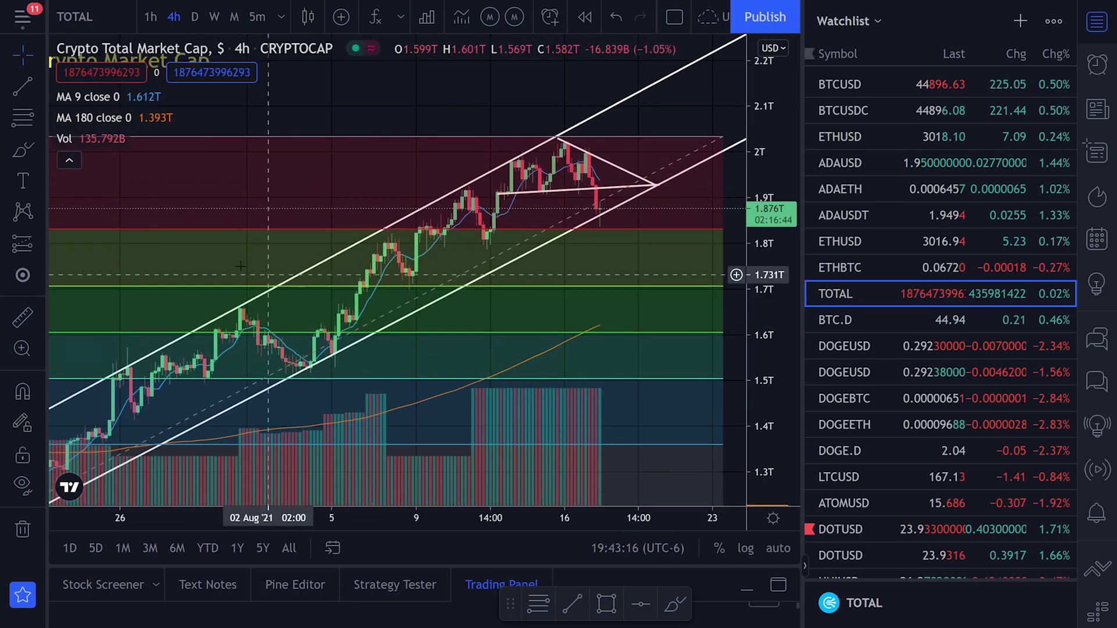
pyautogui.scroll(-4, 185, 199)
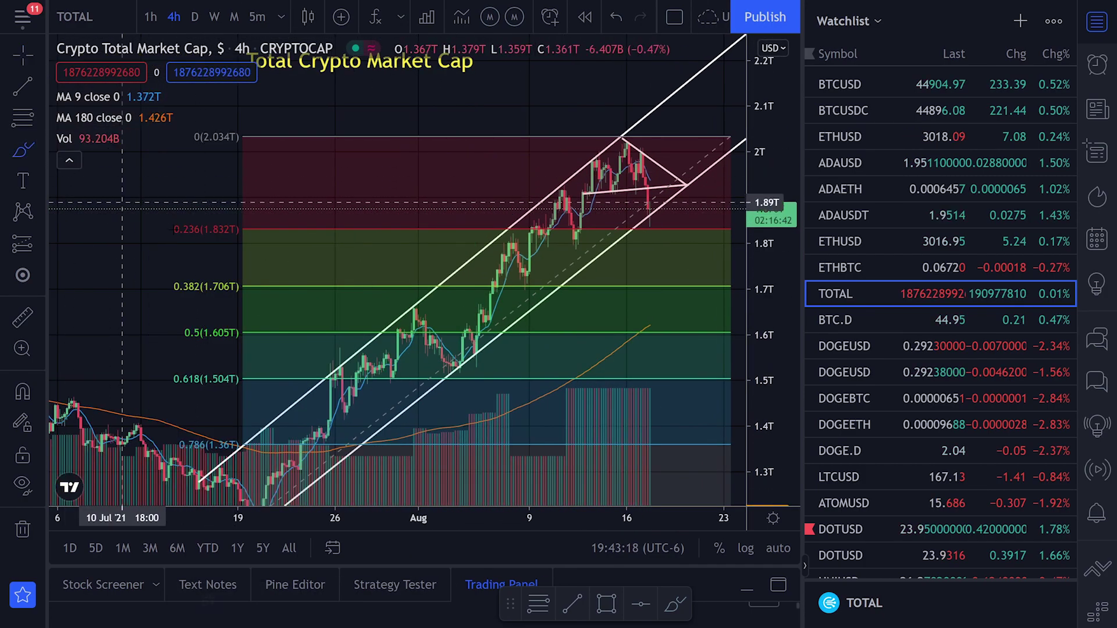
# Brush the drop out of the triangle and circle the 9 August low above the 0.382 level, undoing each mark.
pyautogui.moveTo(281, 260); pyautogui.dragTo(188, 267)
pyautogui.hotkey('ctrl', 'z')
pyautogui.scroll(1, 506, 320)
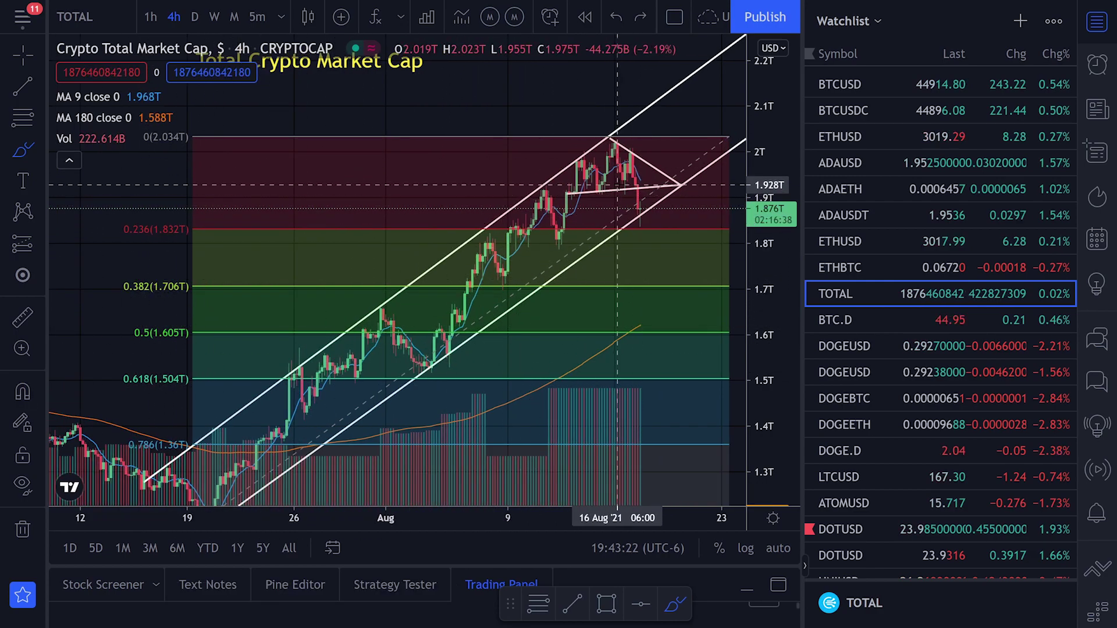
pyautogui.moveTo(621, 186); pyautogui.dragTo(655, 298)
pyautogui.hotkey('ctrl', 'z')
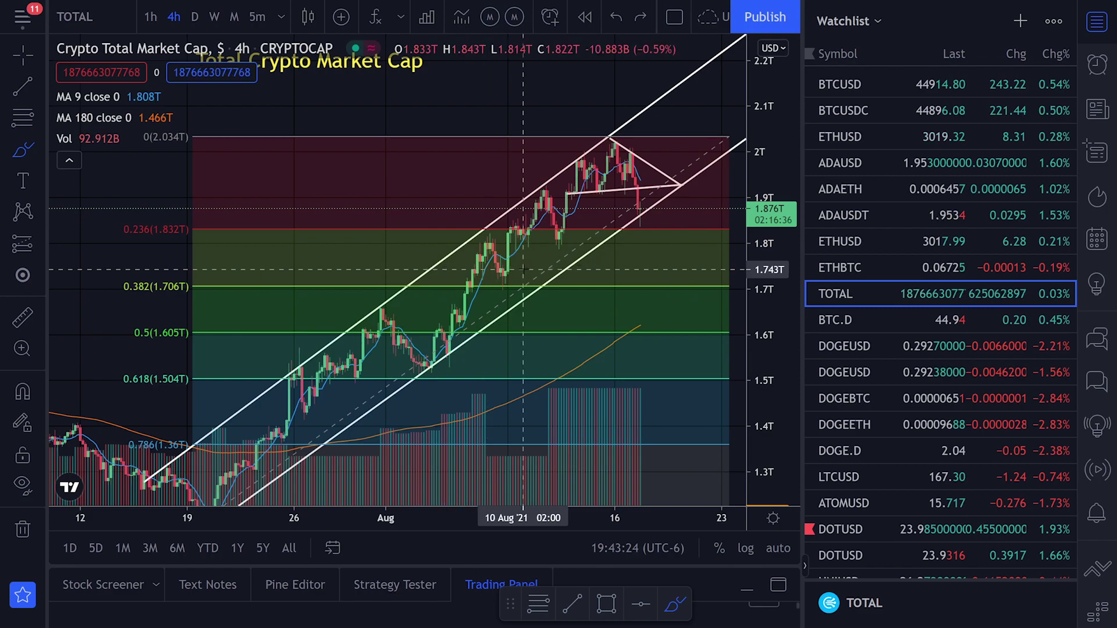
pyautogui.moveTo(513, 270); pyautogui.dragTo(511, 273)
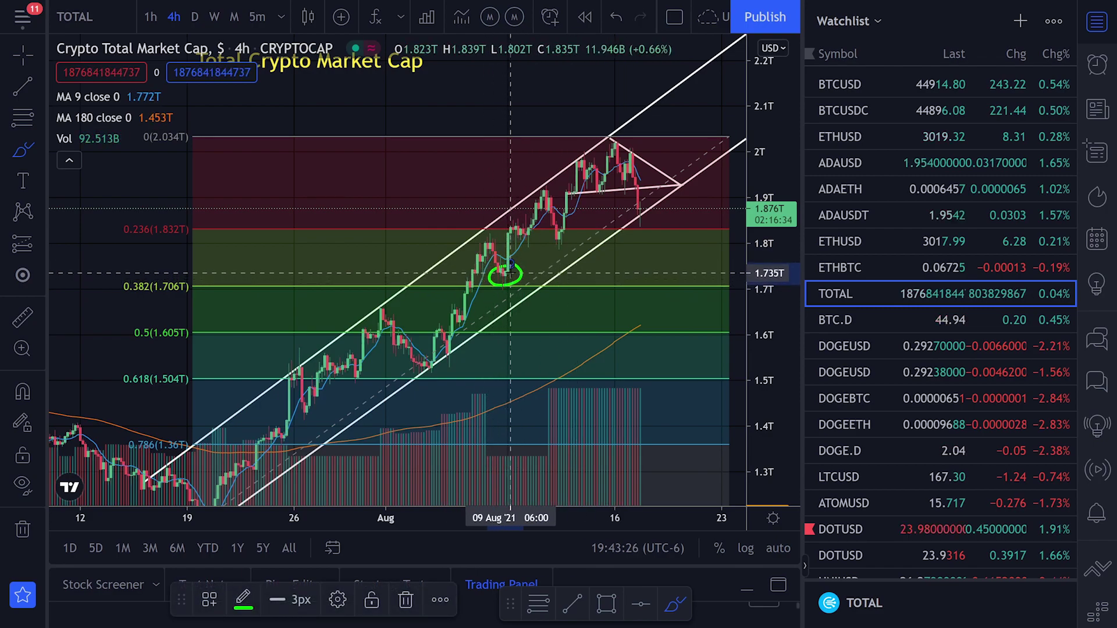
pyautogui.hotkey('ctrl', 'z')
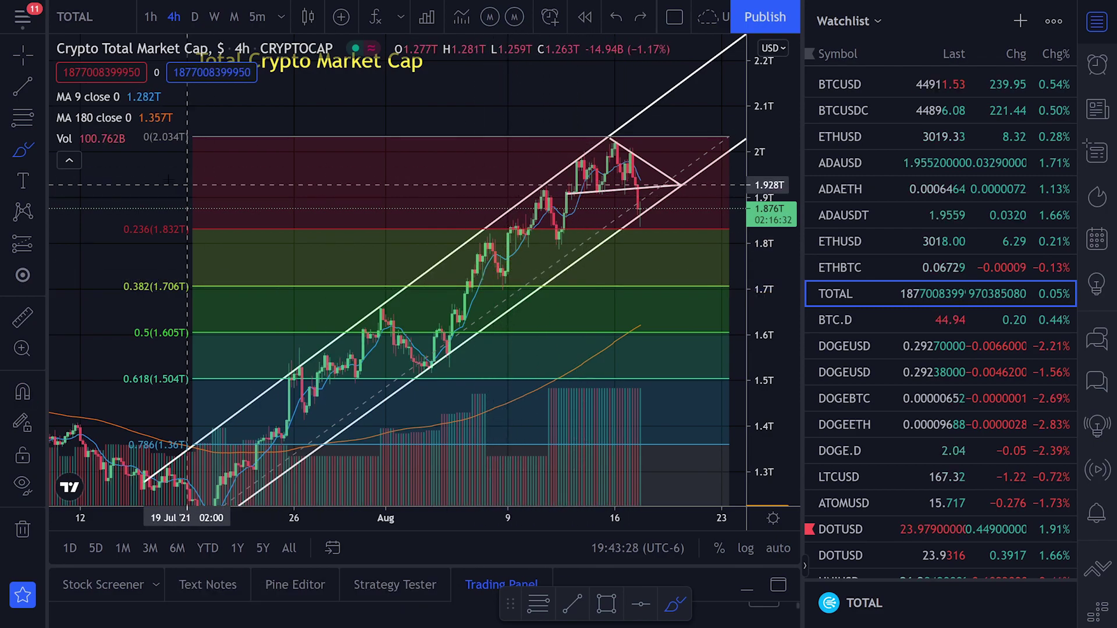
# Draw a trend line across the channel from the 31 July peak at about 1.666T down to about 1.451T.
pyautogui.click(23, 86)
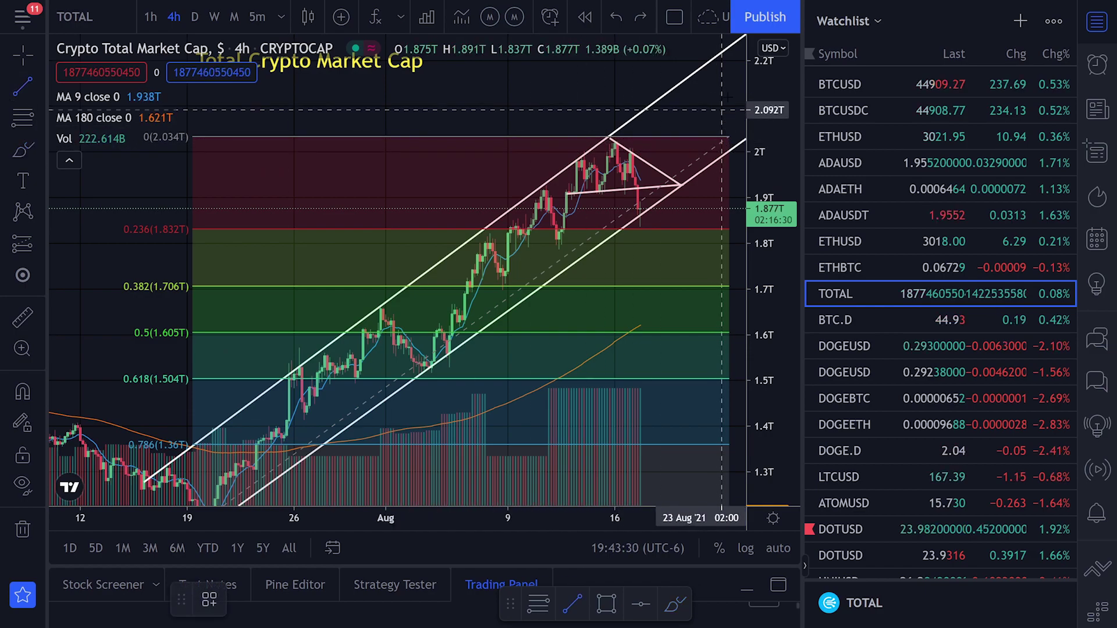
pyautogui.moveTo(768, 108); pyautogui.dragTo(768, 251)
pyautogui.scroll(-2, 728, 248)
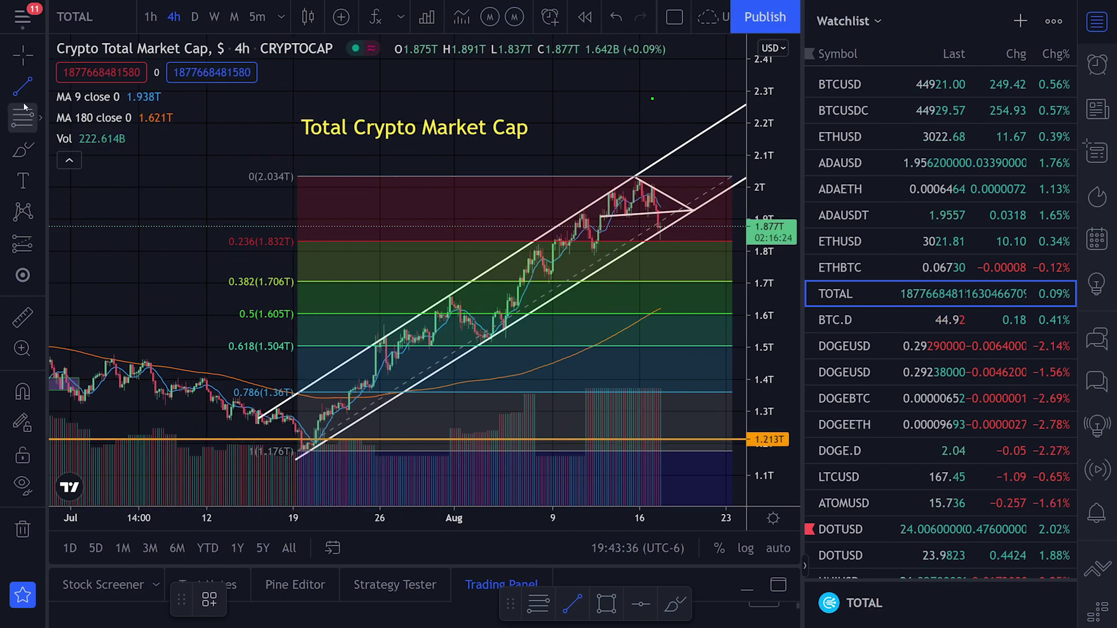
pyautogui.moveTo(144, 228); pyautogui.dragTo(142, 138)
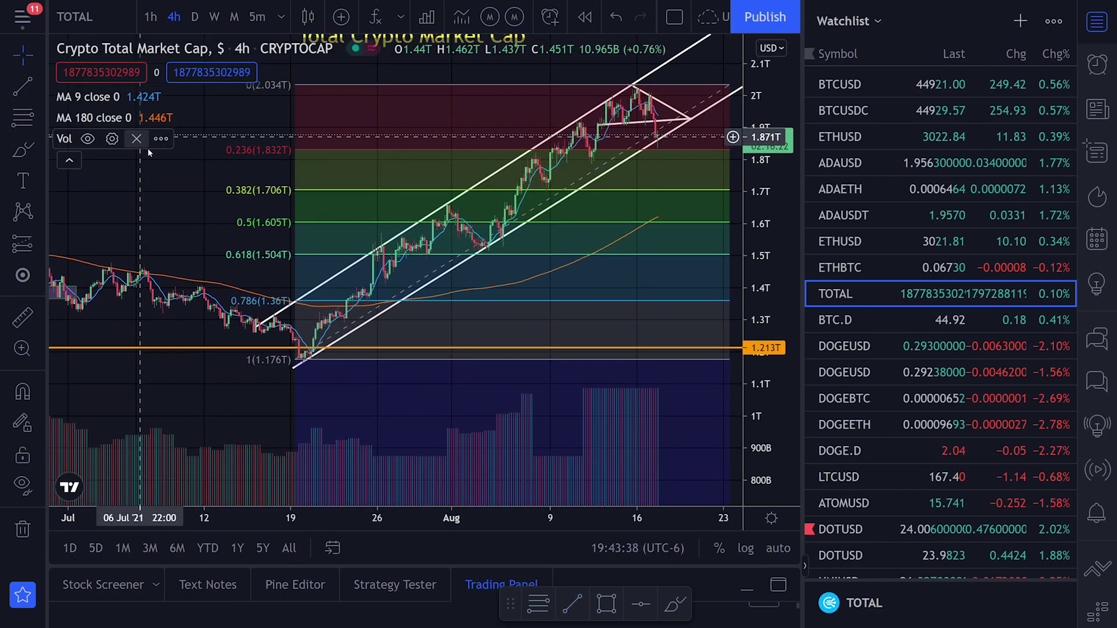
pyautogui.click(22, 86)
pyautogui.click(447, 202)
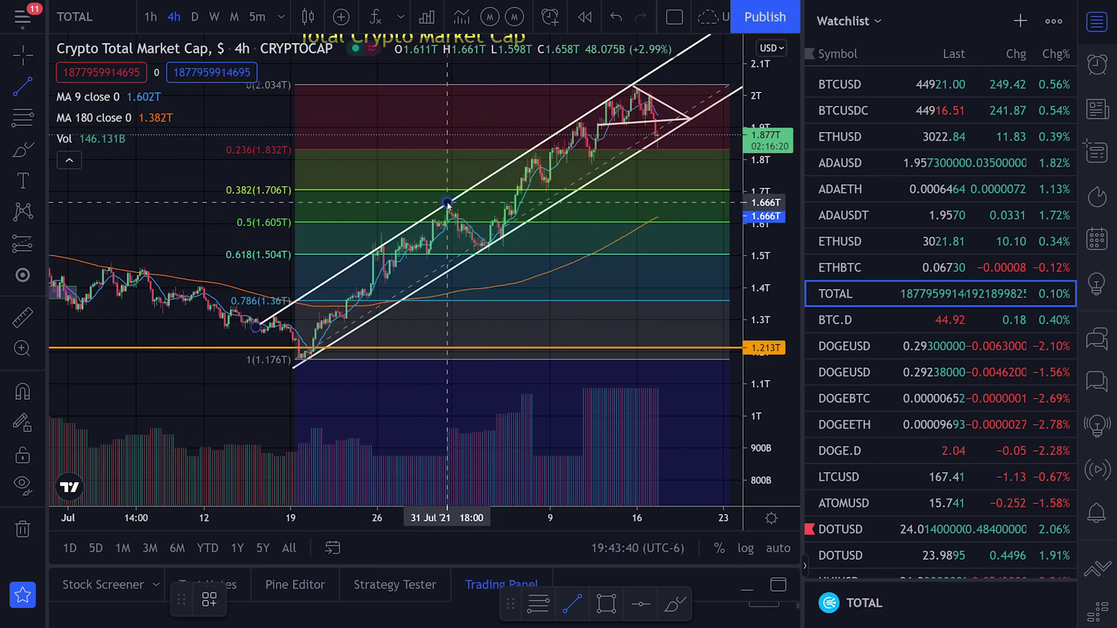
pyautogui.click(453, 271)
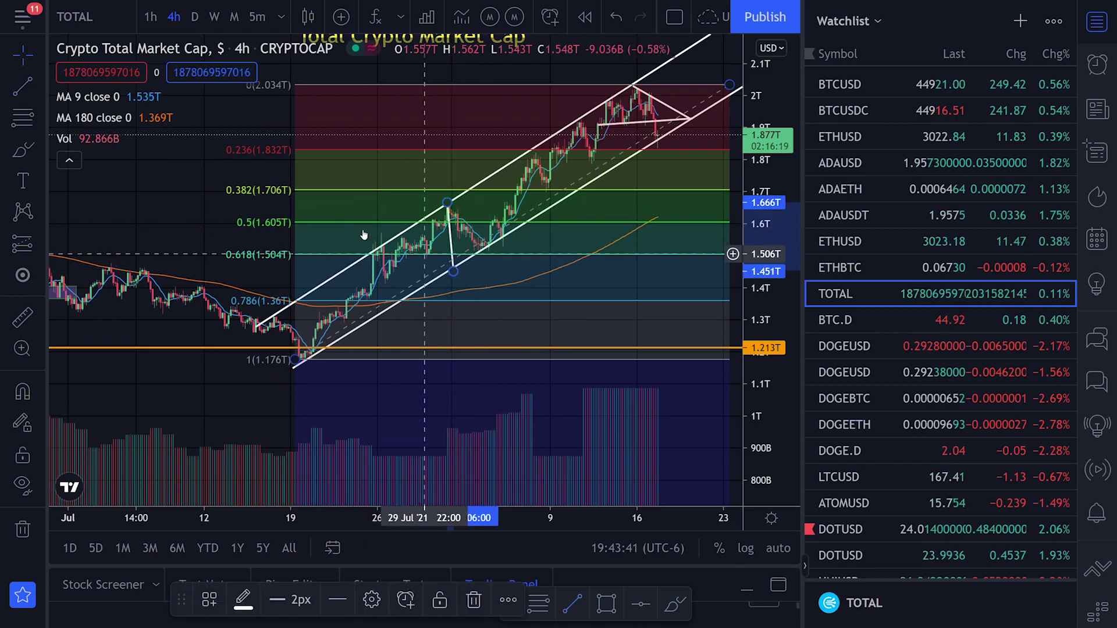
# Brush around the late-July peaks and the early-August low, then undo the strokes and the trend line across the channel.
pyautogui.click(31, 149)
pyautogui.moveTo(463, 195)
pyautogui.mouseDown()
pyautogui.moveTo(351, 270)
pyautogui.moveTo(395, 214)
pyautogui.mouseUp()
pyautogui.moveTo(503, 230)
pyautogui.mouseDown()
pyautogui.moveTo(486, 244)
pyautogui.moveTo(490, 229)
pyautogui.mouseUp()
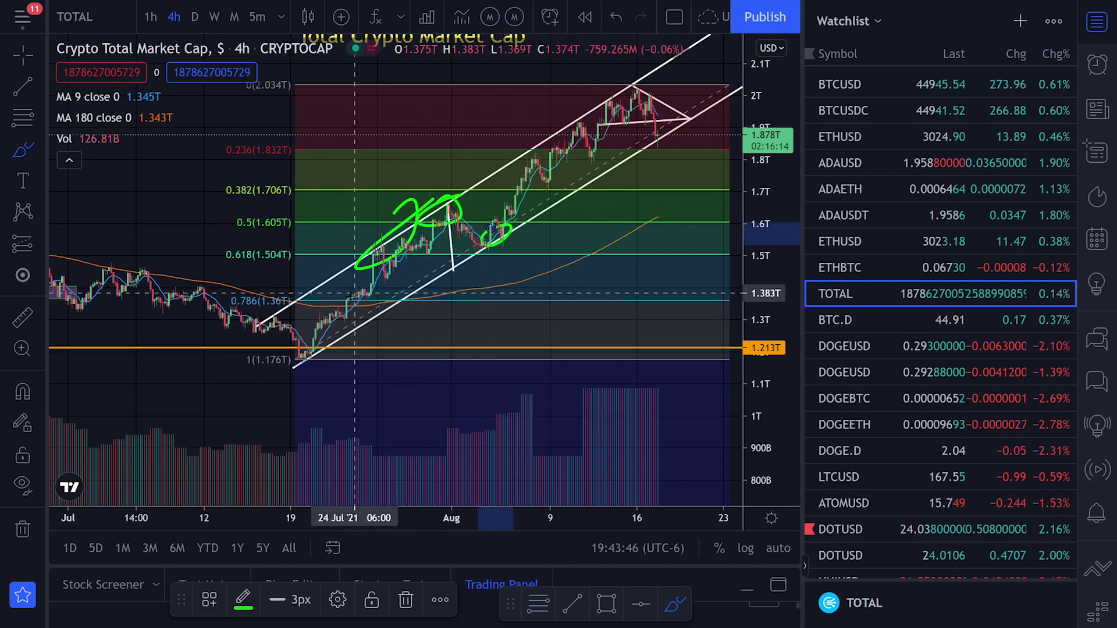
pyautogui.moveTo(326, 333); pyautogui.dragTo(329, 335)
pyautogui.hotkey('ctrl', 'z')
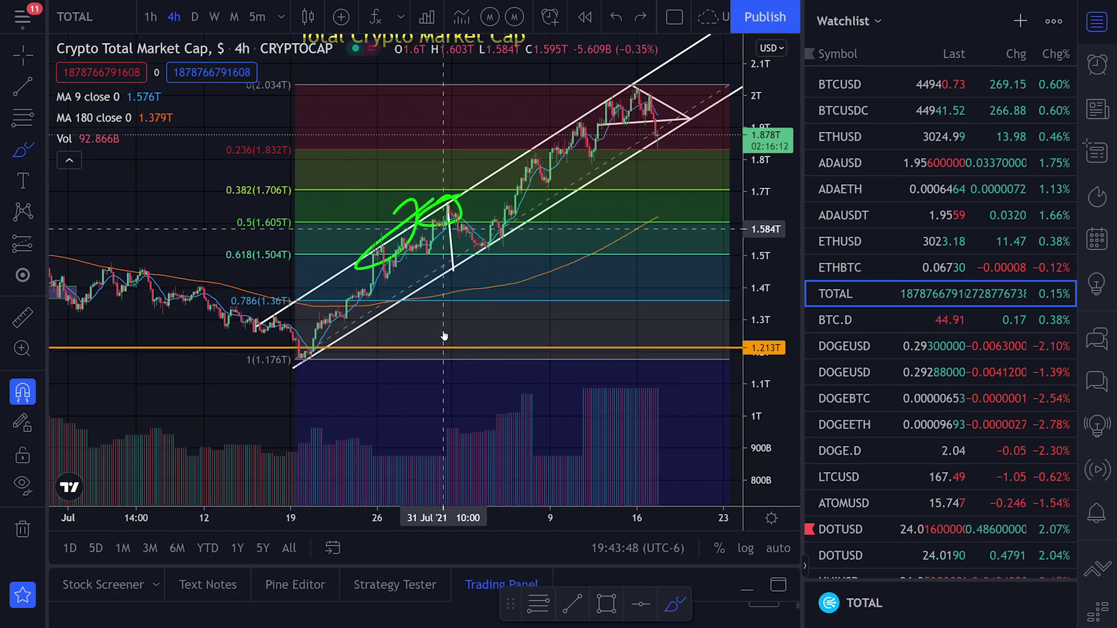
pyautogui.hotkey('ctrl', 'z')
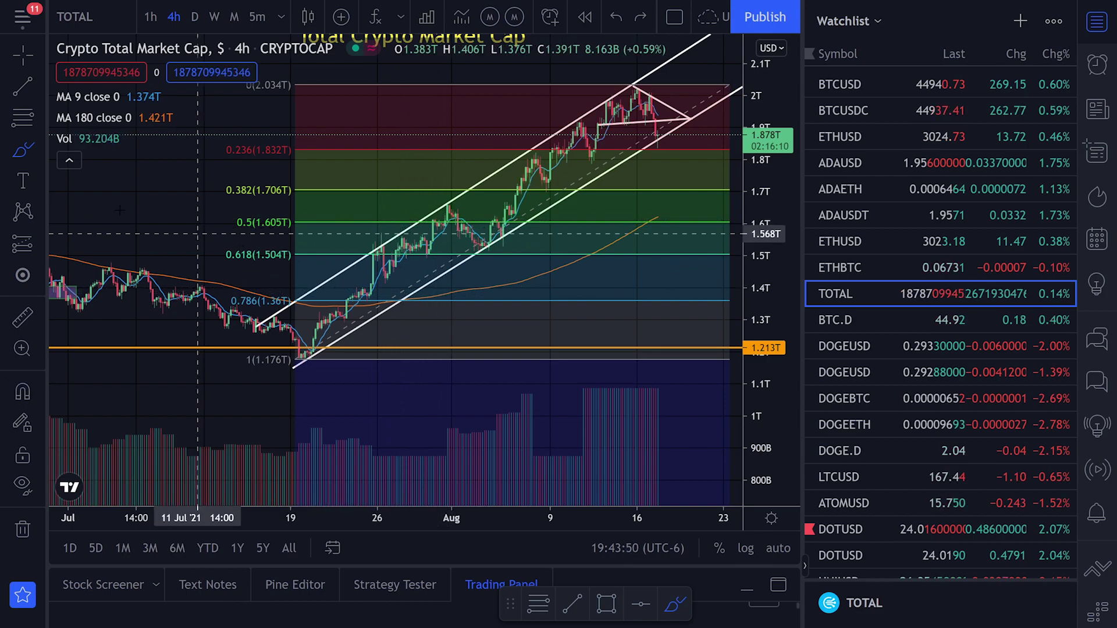
# Draw a vertical trend line down from the 31 July peak and move it to 25 July, spanning about 1.514T to 1.299T.
pyautogui.click(23, 91)
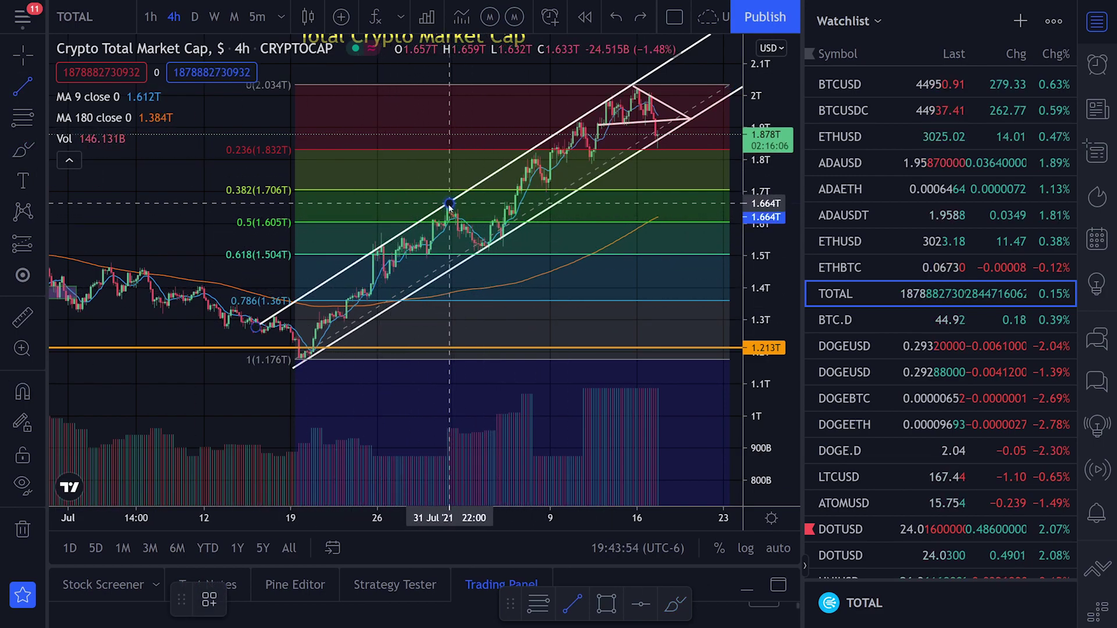
pyautogui.click(450, 272)
pyautogui.moveTo(449, 247)
pyautogui.mouseDown()
pyautogui.moveTo(398, 301)
pyautogui.moveTo(375, 303)
pyautogui.mouseUp()
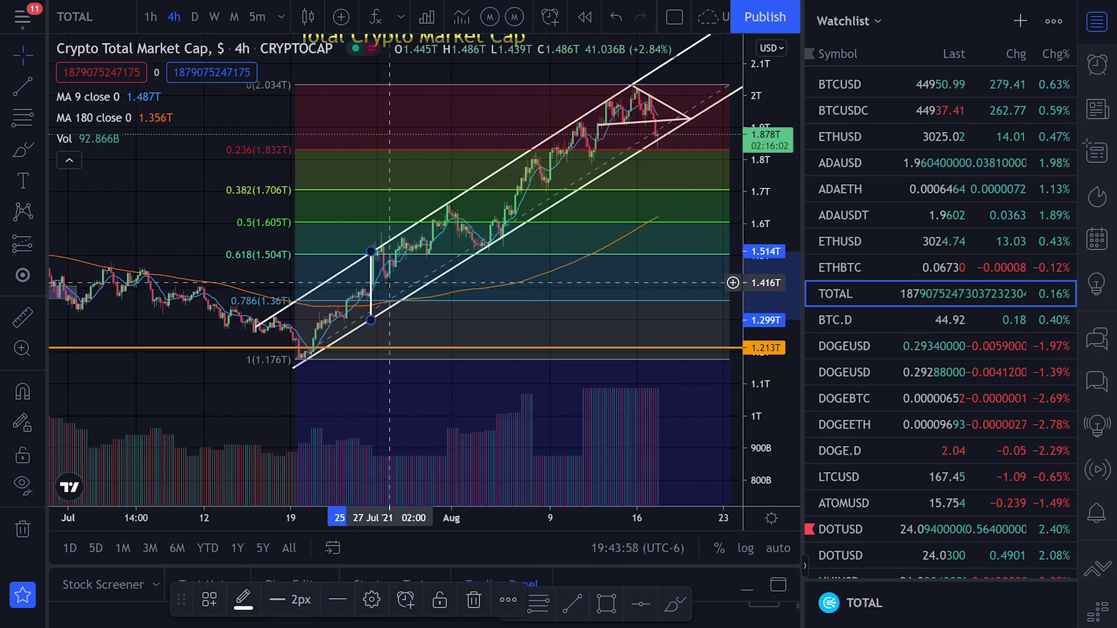
pyautogui.moveTo(232, 158); pyautogui.dragTo(168, 234)
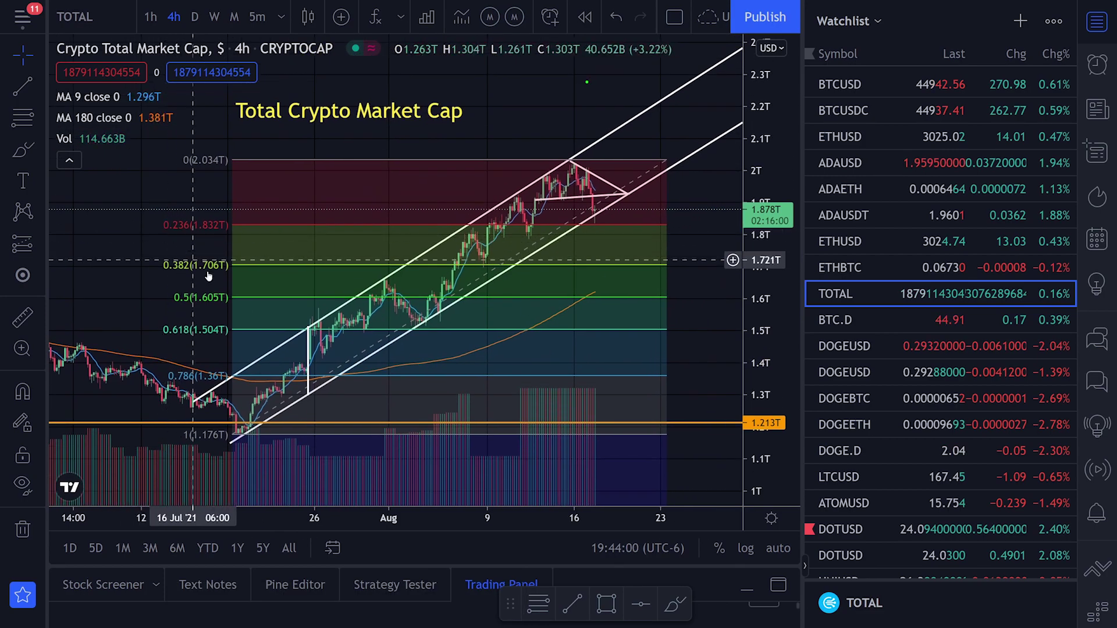
# Move the vertical trend line to 17 August, spanning about 1.857T to 1.642T, and circle the 0.5 Fibonacci level, deleting the circle.
pyautogui.moveTo(312, 363); pyautogui.dragTo(609, 278)
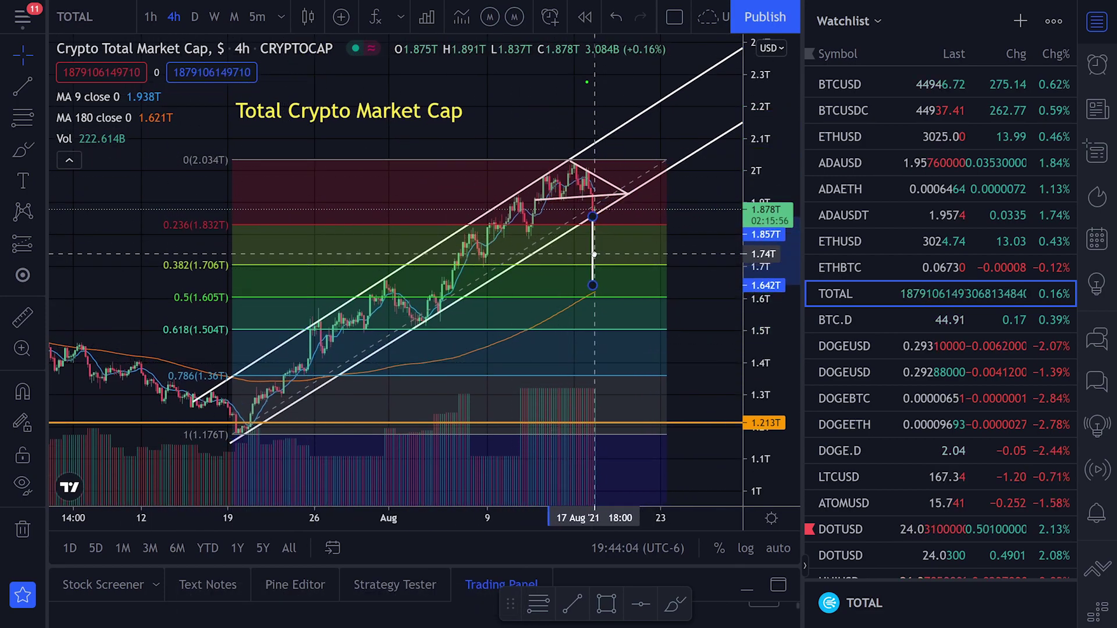
pyautogui.click(19, 151)
pyautogui.moveTo(244, 273)
pyautogui.mouseDown()
pyautogui.moveTo(139, 285)
pyautogui.moveTo(283, 301)
pyautogui.mouseUp()
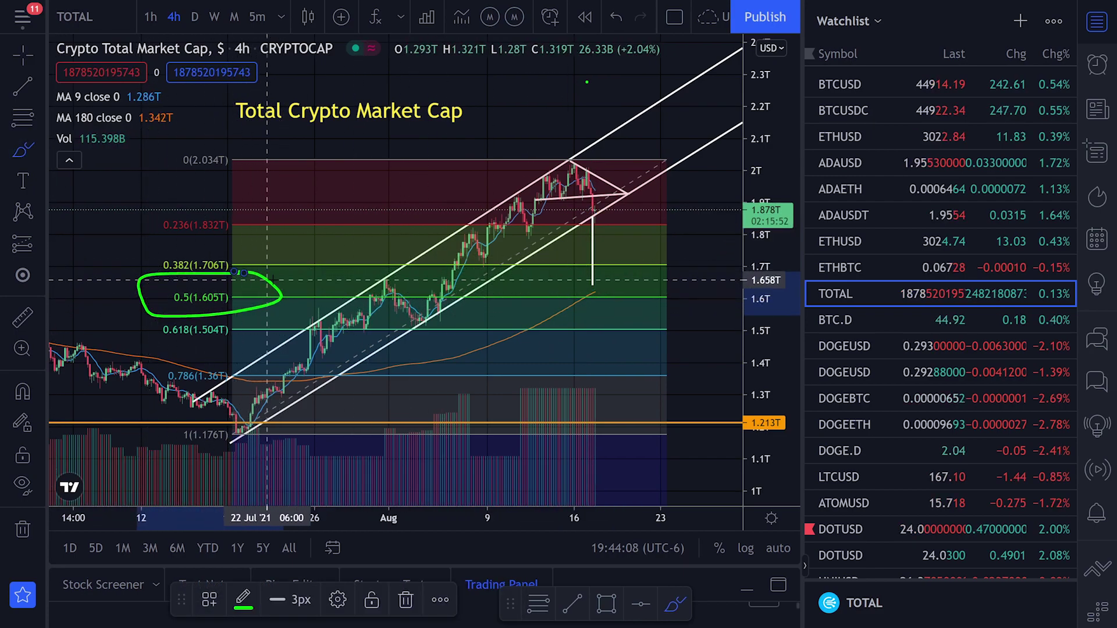
pyautogui.press('Delete')
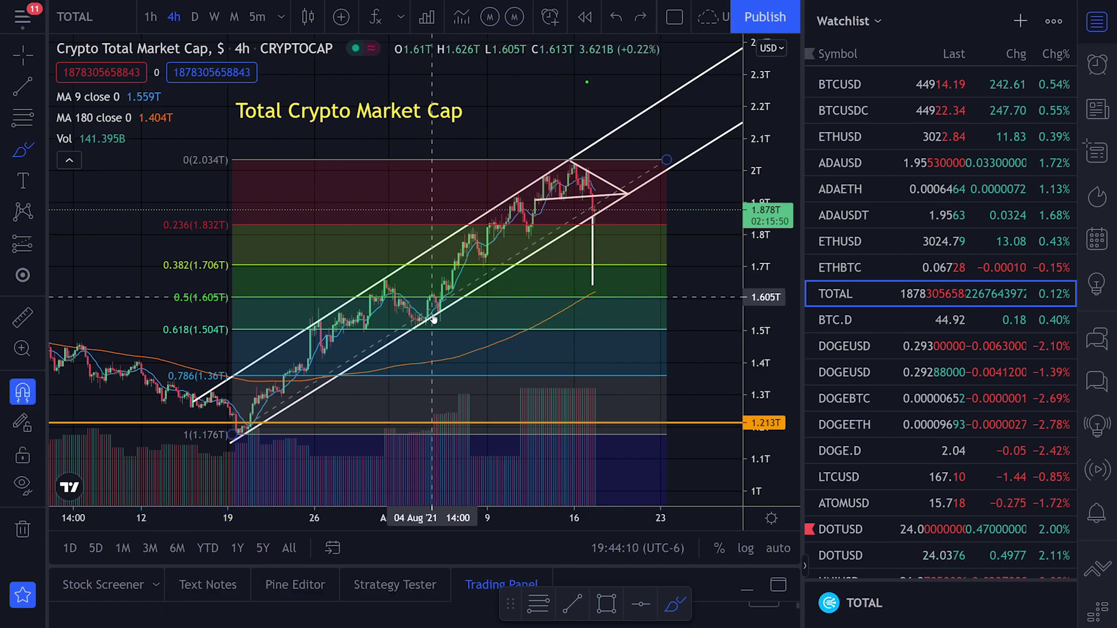
# Circle the latest low at the lower channel line, undo the brush mark, and delete the vertical trend line below it.
pyautogui.scroll(3, 592, 295)
pyautogui.moveTo(768, 337); pyautogui.dragTo(756, 247)
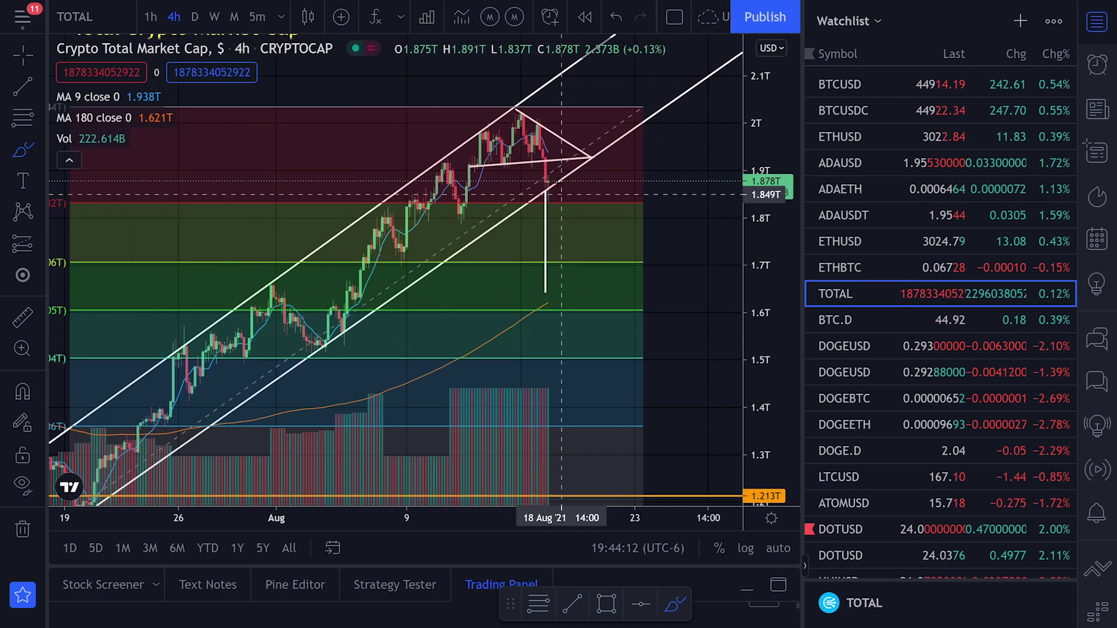
pyautogui.moveTo(553, 173); pyautogui.dragTo(546, 172)
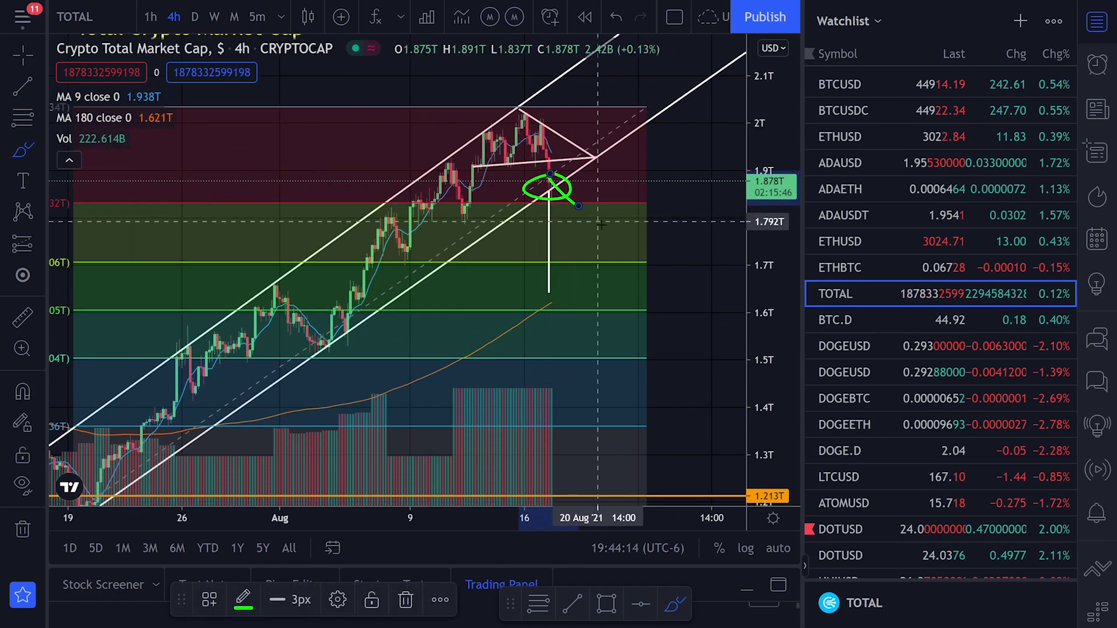
pyautogui.hotkey('ctrl', 'z')
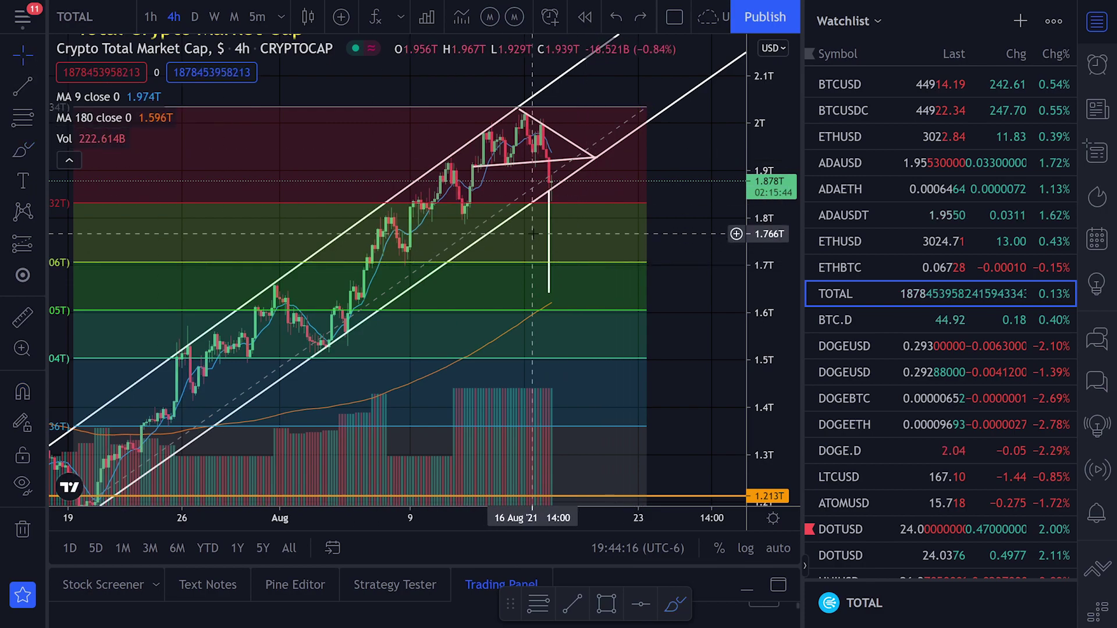
pyautogui.moveTo(551, 241); pyautogui.dragTo(611, 236)
pyautogui.press('Delete')
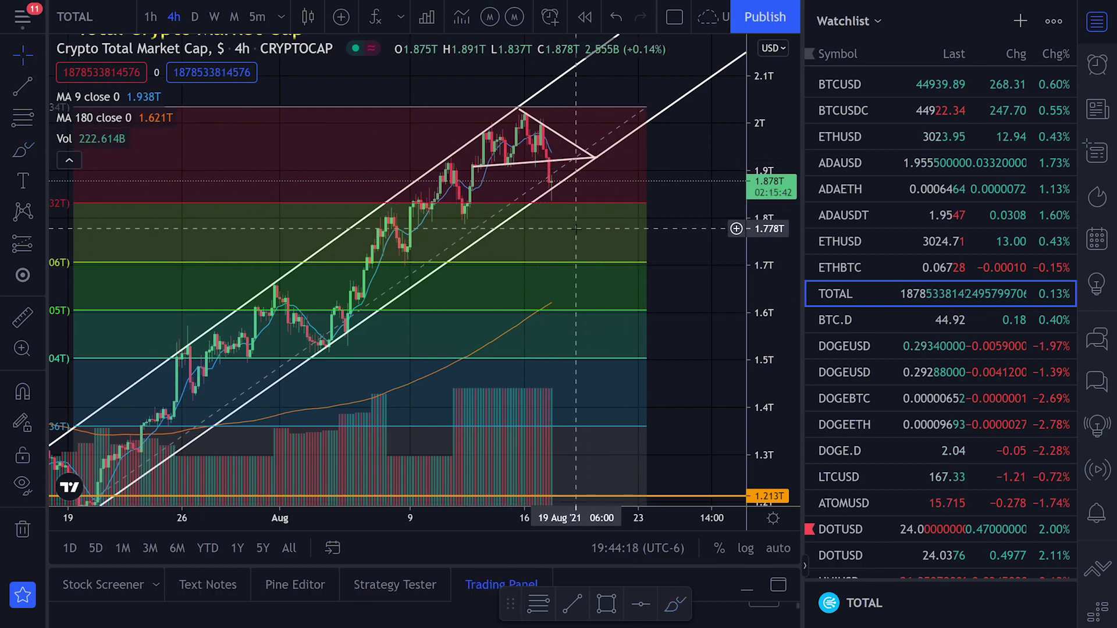
# Brush a small circle around the latest low at the lower channel line and a mark across the triangle, undoing both.
pyautogui.scroll(1, 615, 258)
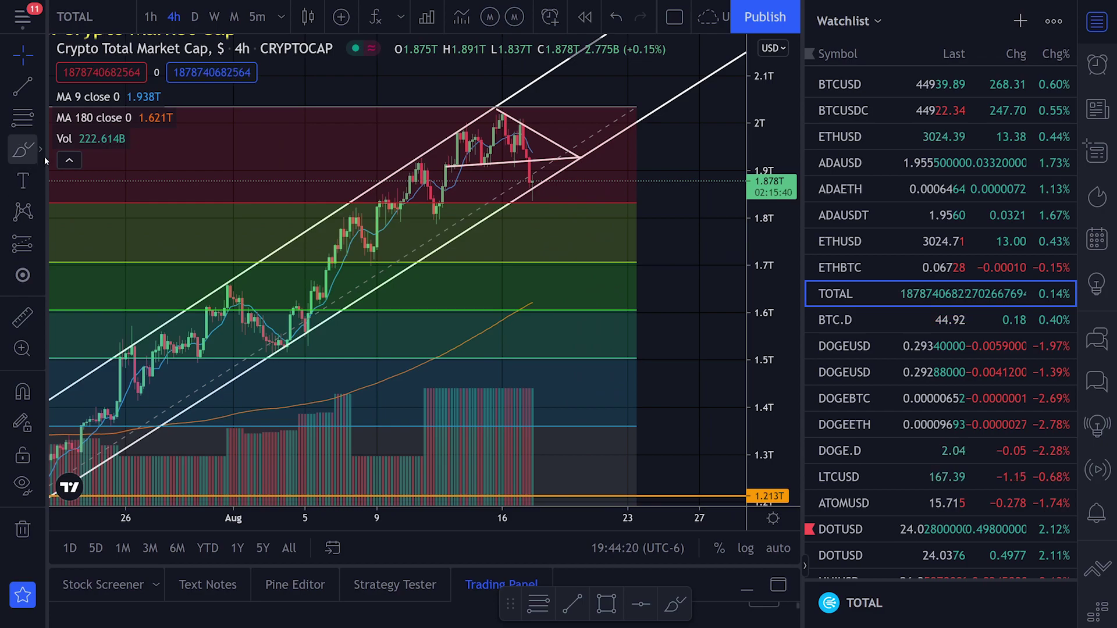
pyautogui.moveTo(542, 175); pyautogui.dragTo(529, 197)
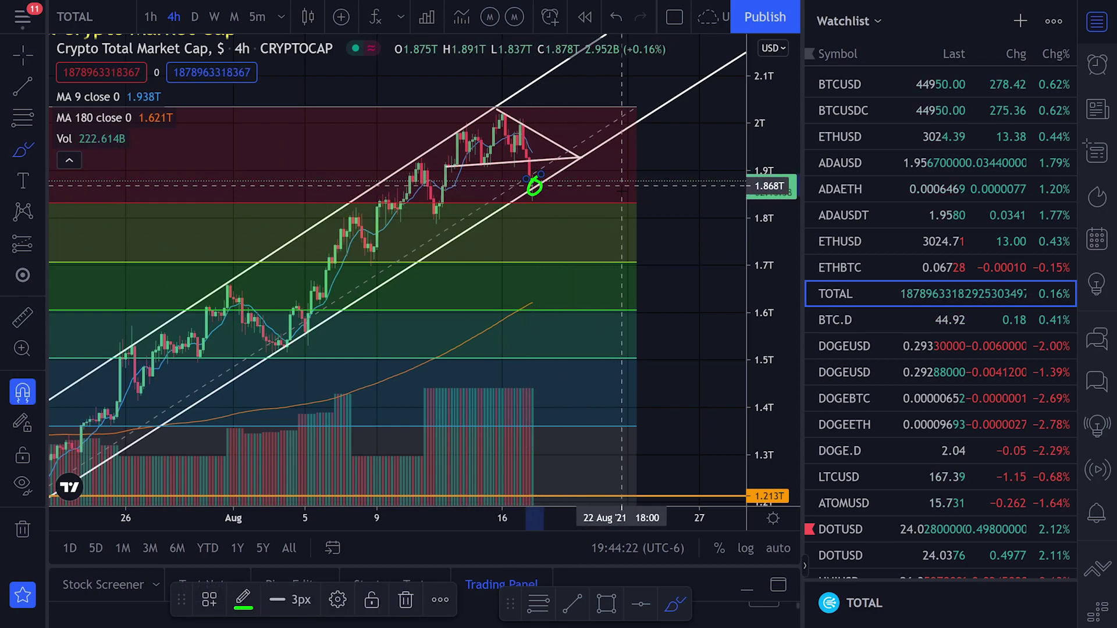
pyautogui.hotkey('ctrl', 'z')
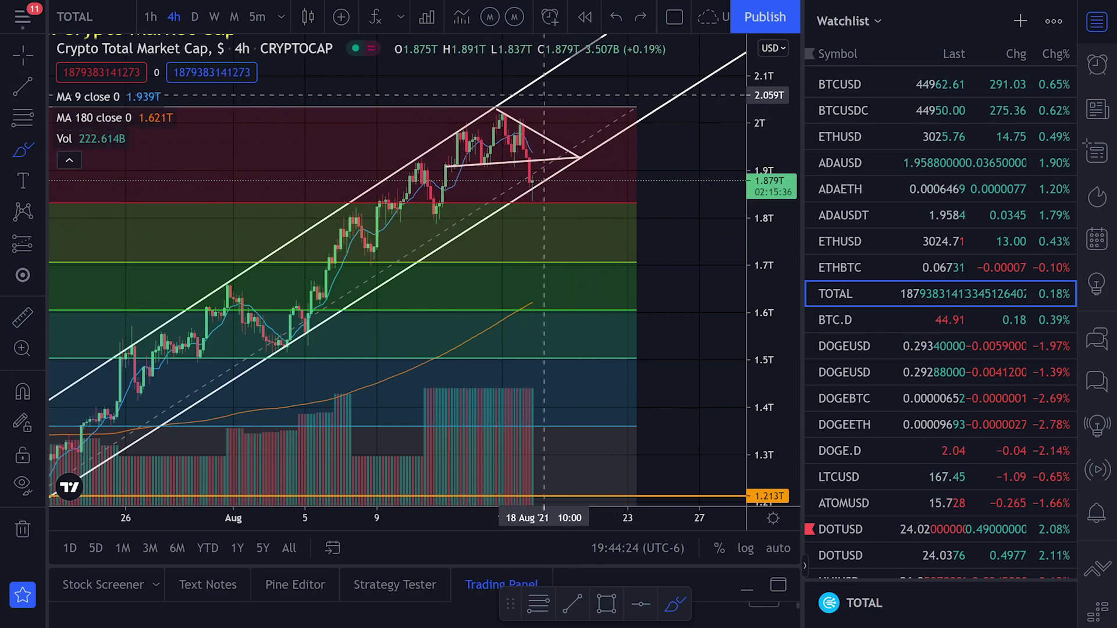
pyautogui.moveTo(457, 147); pyautogui.dragTo(541, 148)
pyautogui.hotkey('ctrl', 'z')
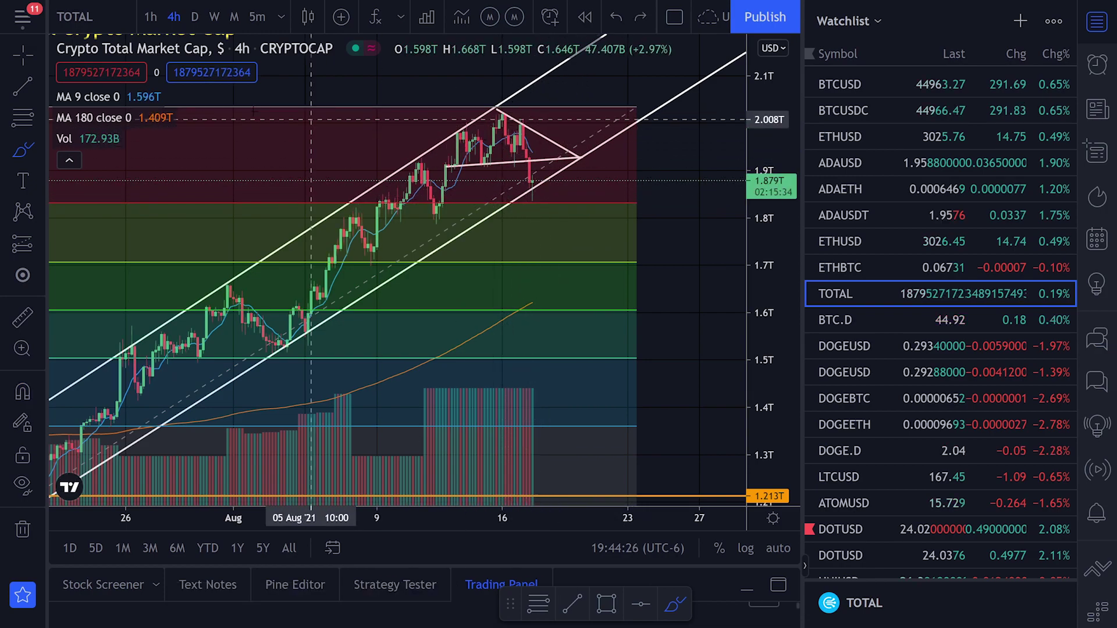
# Extend the triangle's descending upper line to about 1.84T near 24 August and delete the triangle's lower line.
pyautogui.press('Escape')
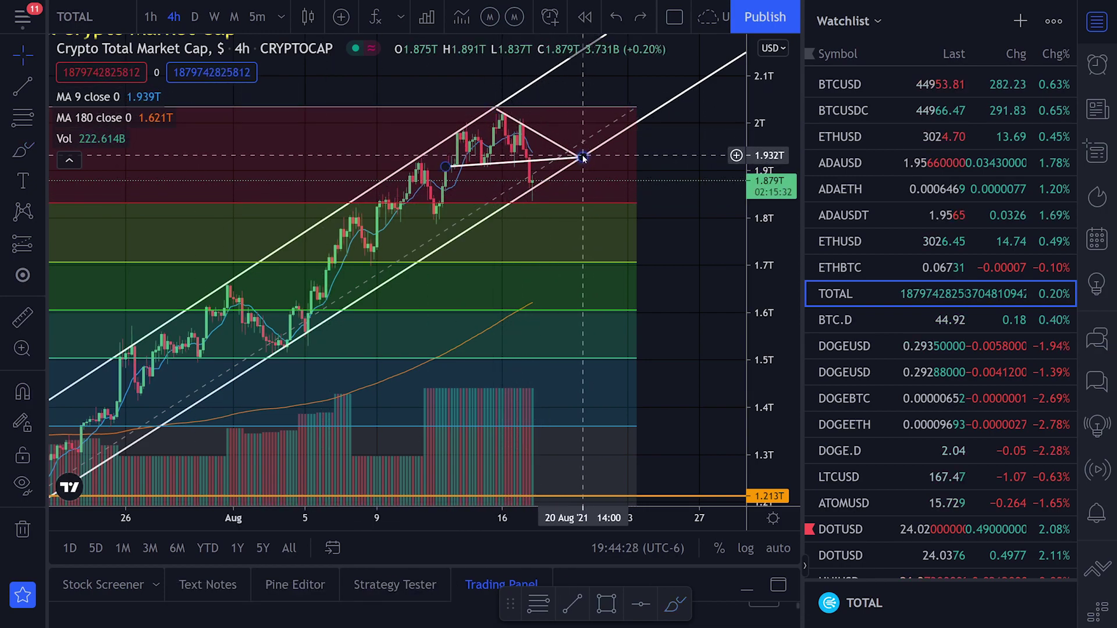
pyautogui.moveTo(583, 157)
pyautogui.mouseDown()
pyautogui.moveTo(611, 195)
pyautogui.moveTo(578, 163)
pyautogui.moveTo(666, 202)
pyautogui.moveTo(589, 159)
pyautogui.mouseUp()
pyautogui.press('Delete')
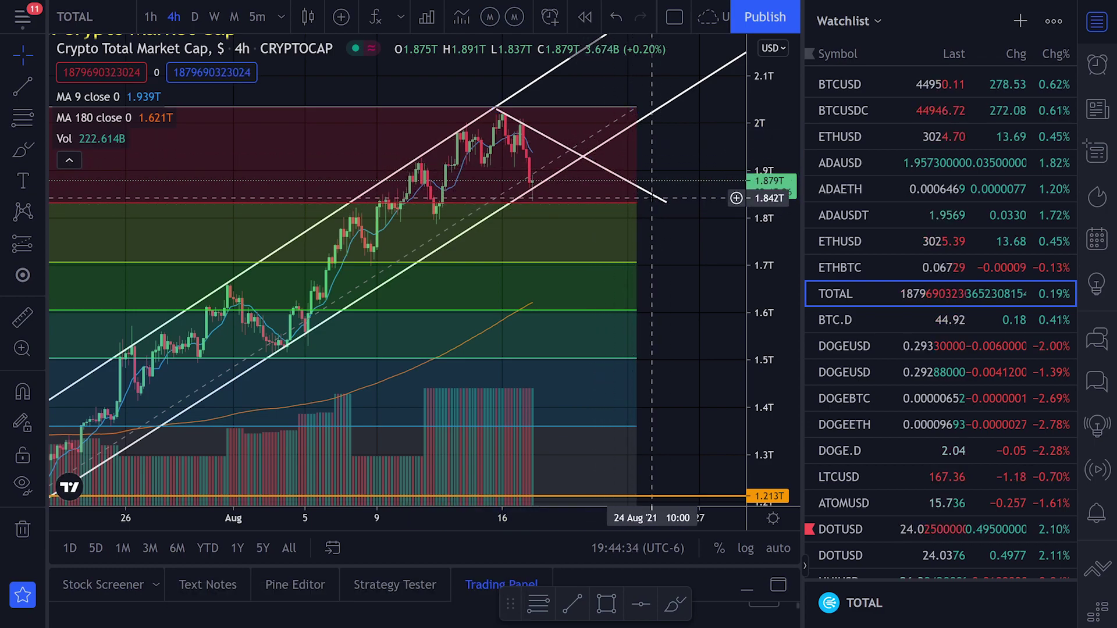
# Brush several possible price paths from the mid-August peak toward the descending trend line, undoing each stroke.
pyautogui.click(22, 150)
pyautogui.moveTo(483, 139); pyautogui.dragTo(511, 146)
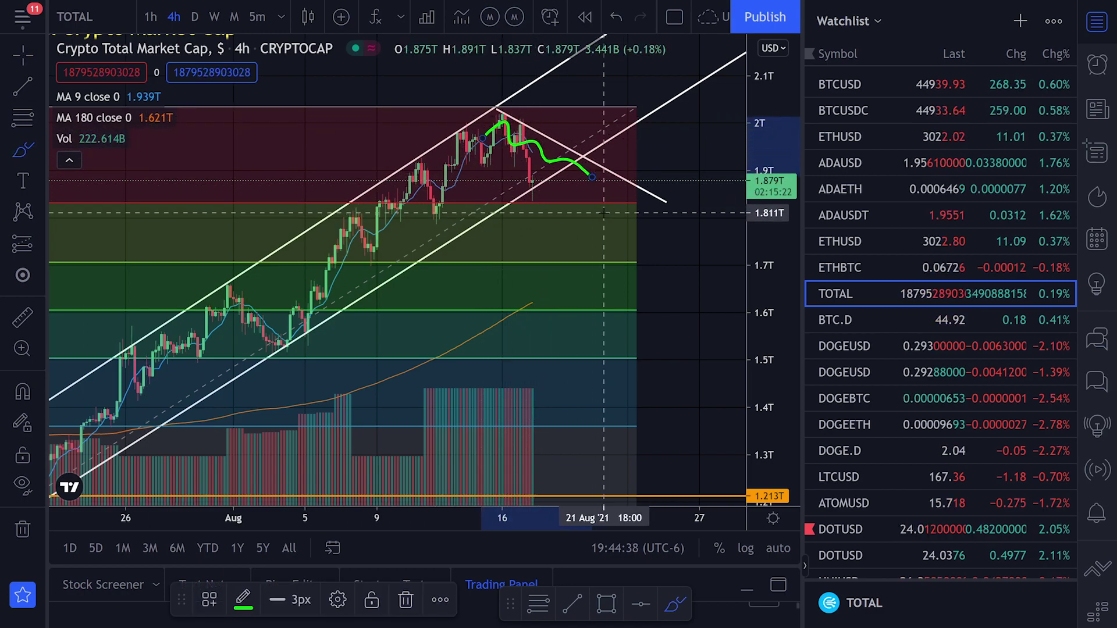
pyautogui.hotkey('ctrl', 'z')
pyautogui.moveTo(514, 129); pyautogui.dragTo(541, 181)
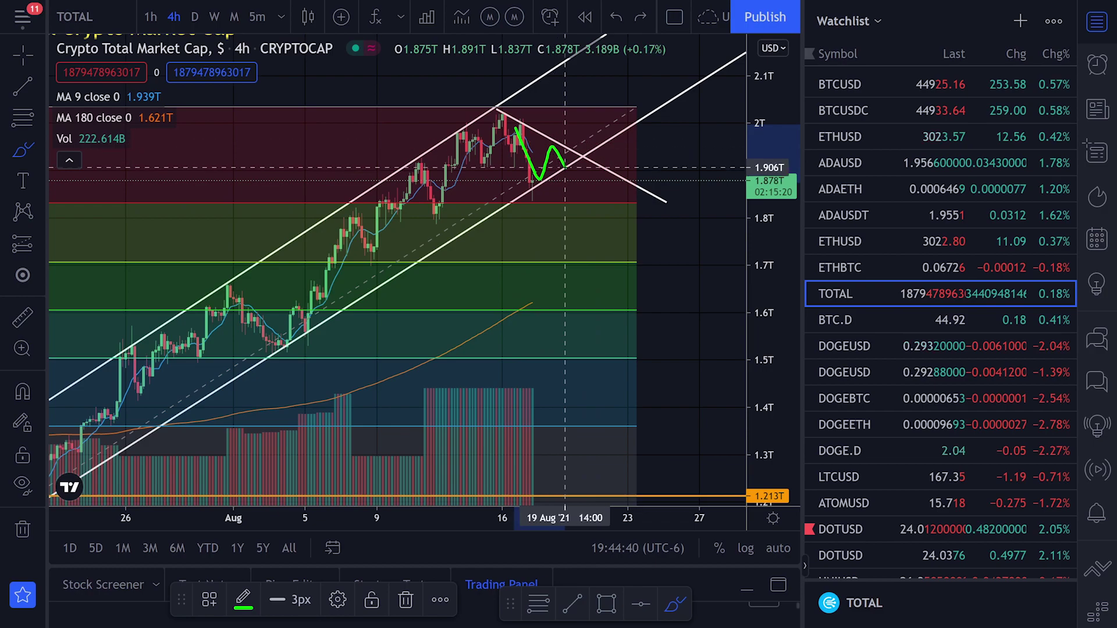
pyautogui.hotkey('ctrl', 'z')
pyautogui.hotkey('ctrl', 'y')
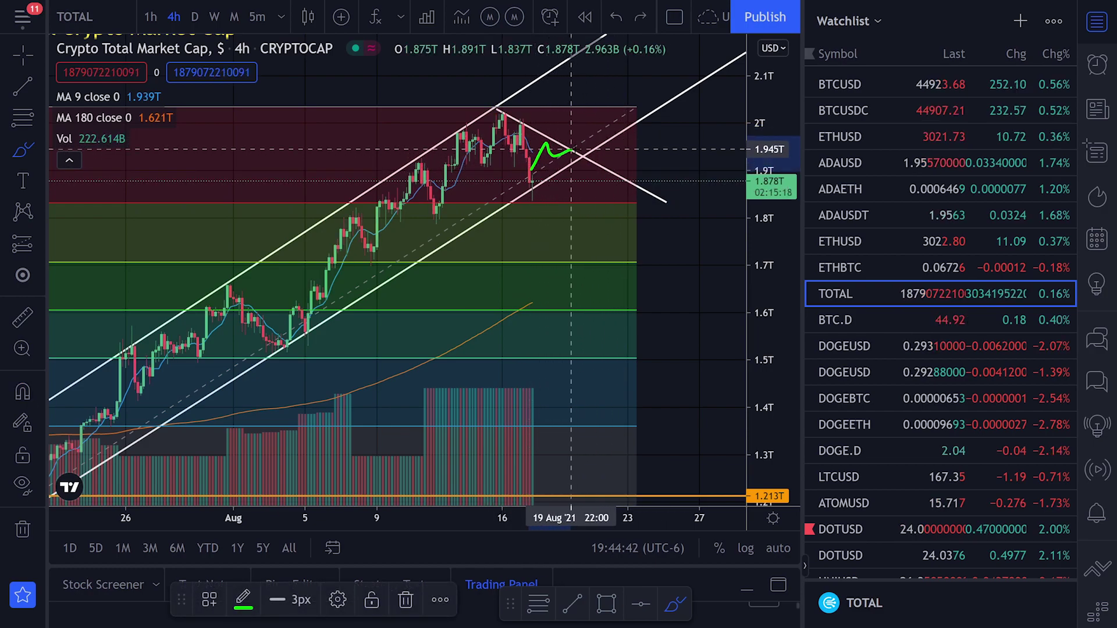
pyautogui.hotkey('ctrl', 'z')
pyautogui.moveTo(495, 133)
pyautogui.mouseDown()
pyautogui.moveTo(537, 137)
pyautogui.moveTo(514, 135)
pyautogui.mouseUp()
pyautogui.hotkey('ctrl', 'z')
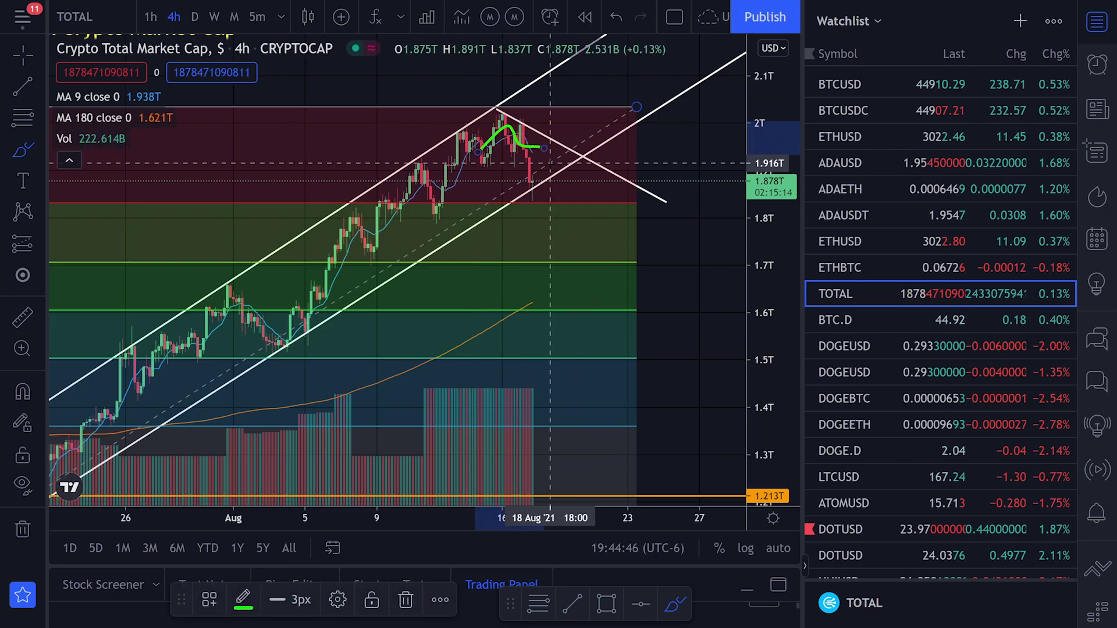
pyautogui.hotkey('ctrl', 'z')
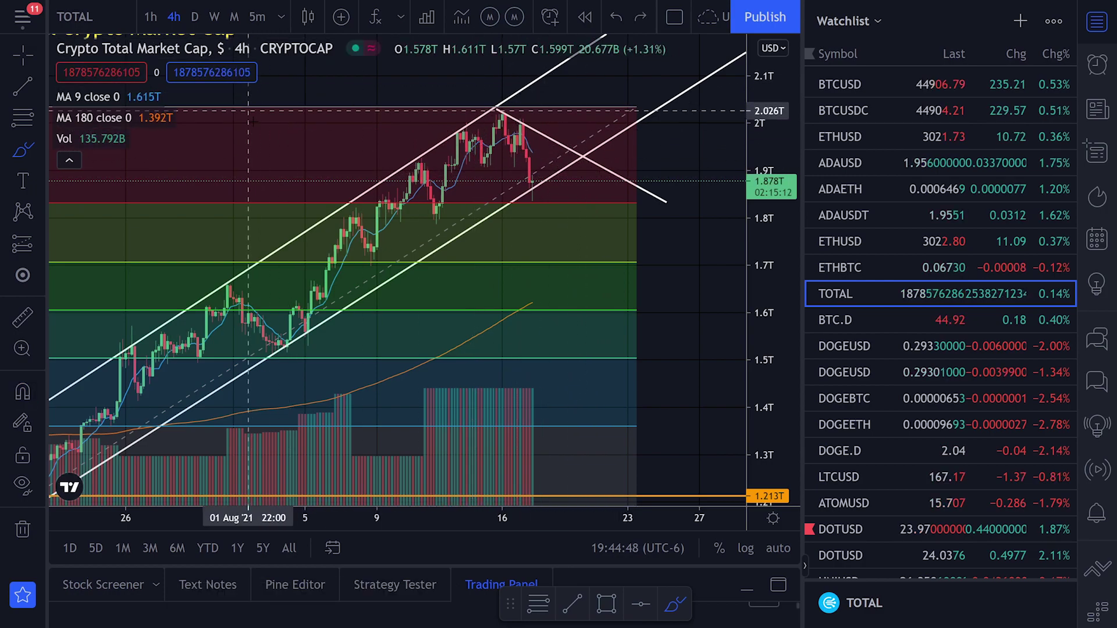
# Brush marks from the channel's mid-July start up to the latest low and undo the strokes.
pyautogui.scroll(-3, 412, 175)
pyautogui.moveTo(770, 145); pyautogui.dragTo(767, 309)
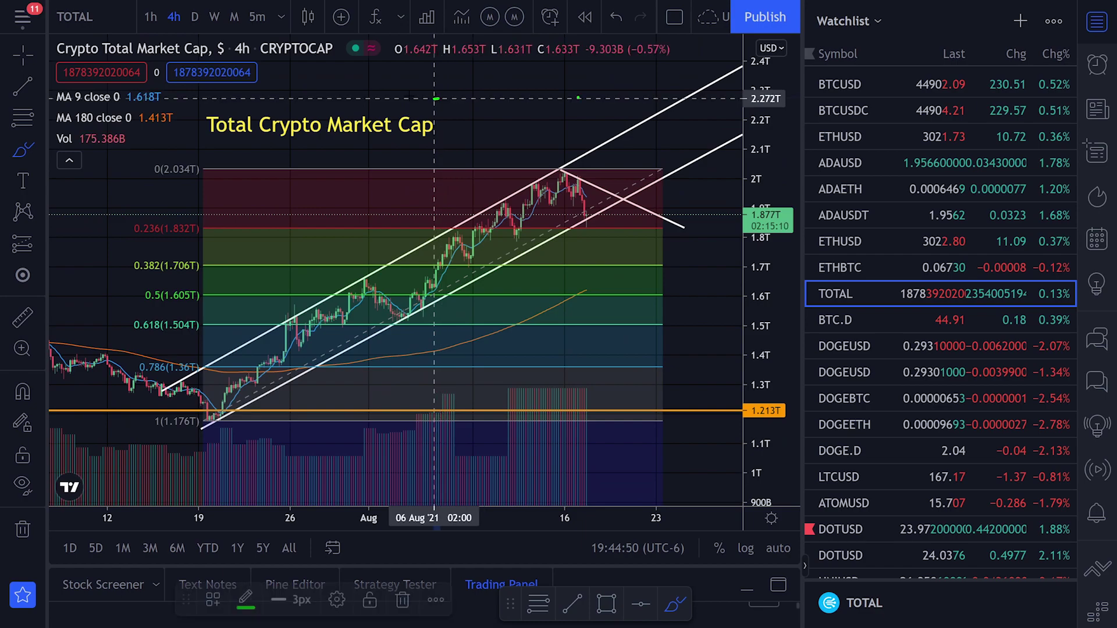
pyautogui.moveTo(436, 98)
pyautogui.mouseDown()
pyautogui.moveTo(201, 125)
pyautogui.moveTo(438, 129)
pyautogui.mouseUp()
pyautogui.hotkey('ctrl', 'z')
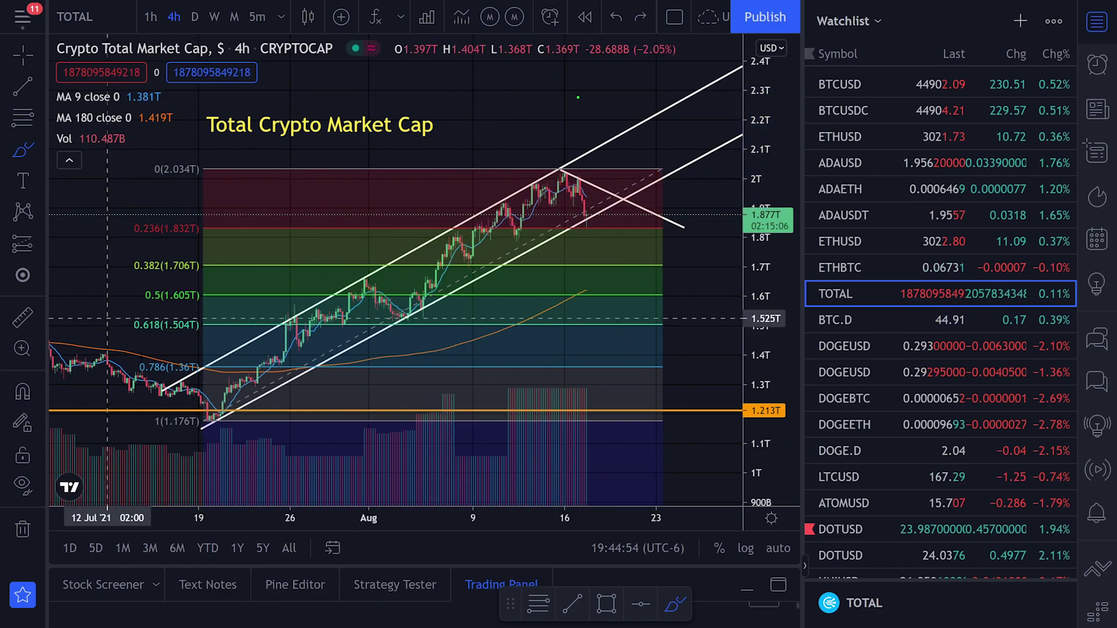
pyautogui.moveTo(167, 367)
pyautogui.mouseDown()
pyautogui.moveTo(501, 256)
pyautogui.moveTo(591, 196)
pyautogui.moveTo(596, 208)
pyautogui.mouseUp()
pyautogui.hotkey('ctrl', 'z')
pyautogui.hotkey('ctrl', 'z')
# Brush over the decline from May to July and the late-April bounce in the earlier channel, undoing the strokes.
pyautogui.scroll(-5, 614, 241)
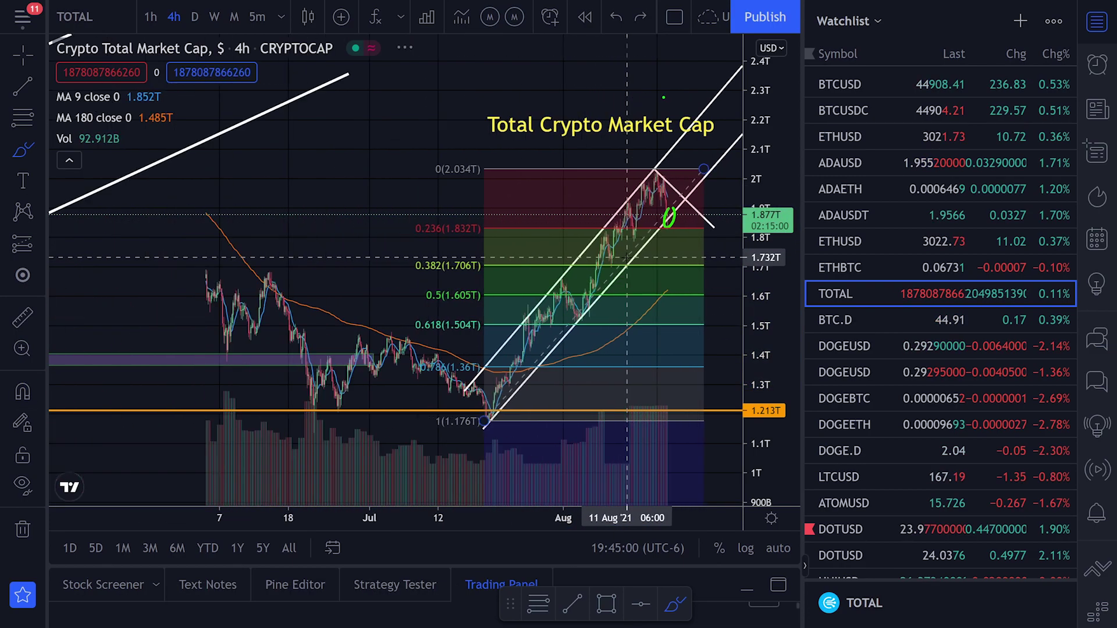
pyautogui.scroll(-5, 636, 246)
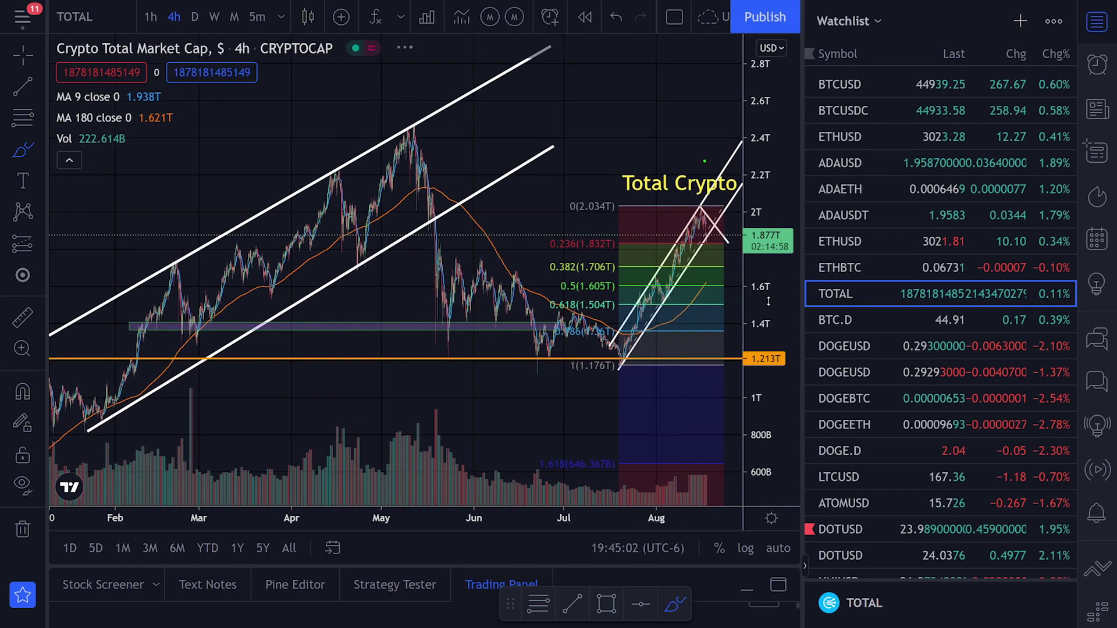
pyautogui.moveTo(432, 190)
pyautogui.mouseDown()
pyautogui.moveTo(479, 269)
pyautogui.moveTo(640, 354)
pyautogui.mouseUp()
pyautogui.hotkey('ctrl', 'z')
pyautogui.hotkey('ctrl', 'z')
pyautogui.scroll(-1, 534, 272)
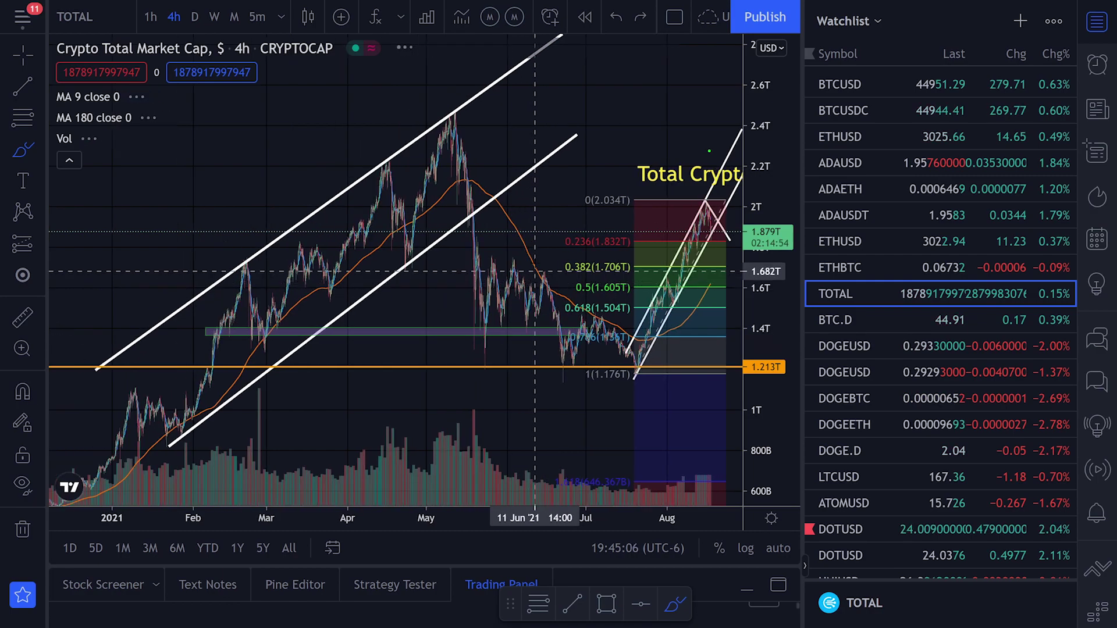
pyautogui.moveTo(405, 251); pyautogui.dragTo(429, 192)
pyautogui.hotkey('ctrl', 'z')
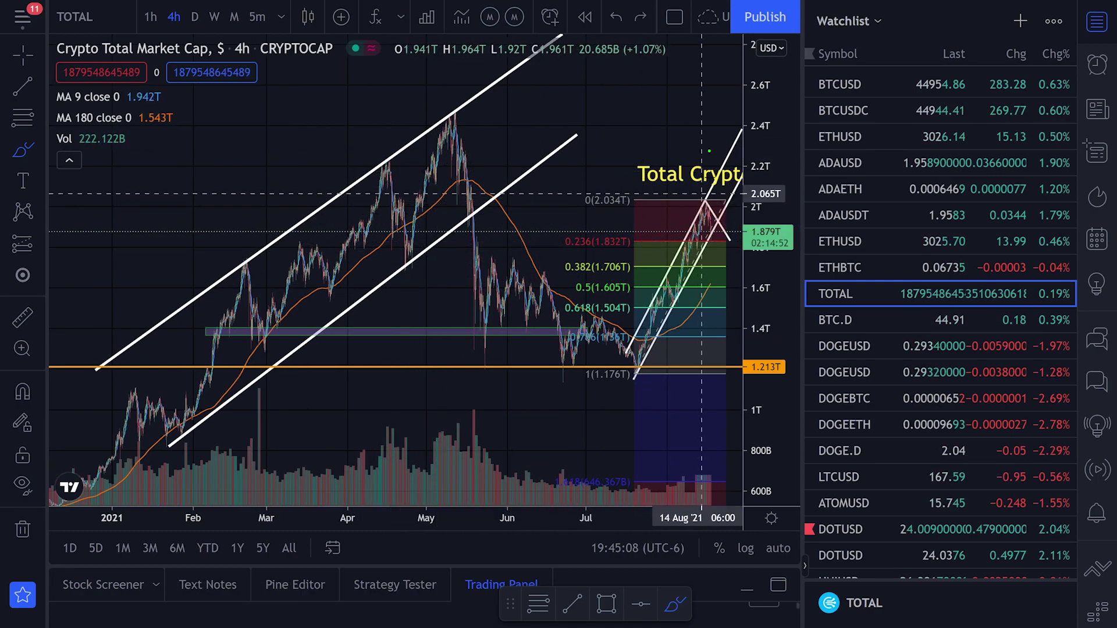
# Brush under the lows along the earlier channel's lower line from late January to late April, and undo the strokes.
pyautogui.moveTo(762, 136); pyautogui.dragTo(762, 308)
pyautogui.moveTo(185, 352); pyautogui.dragTo(397, 254)
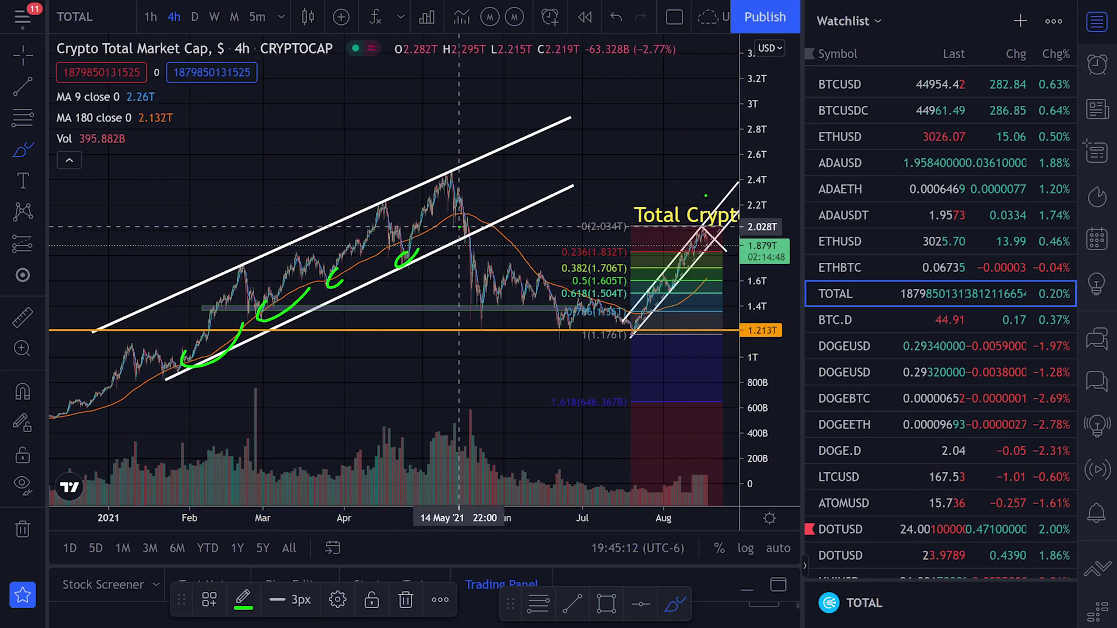
pyautogui.hotkey('ctrl', 'z')
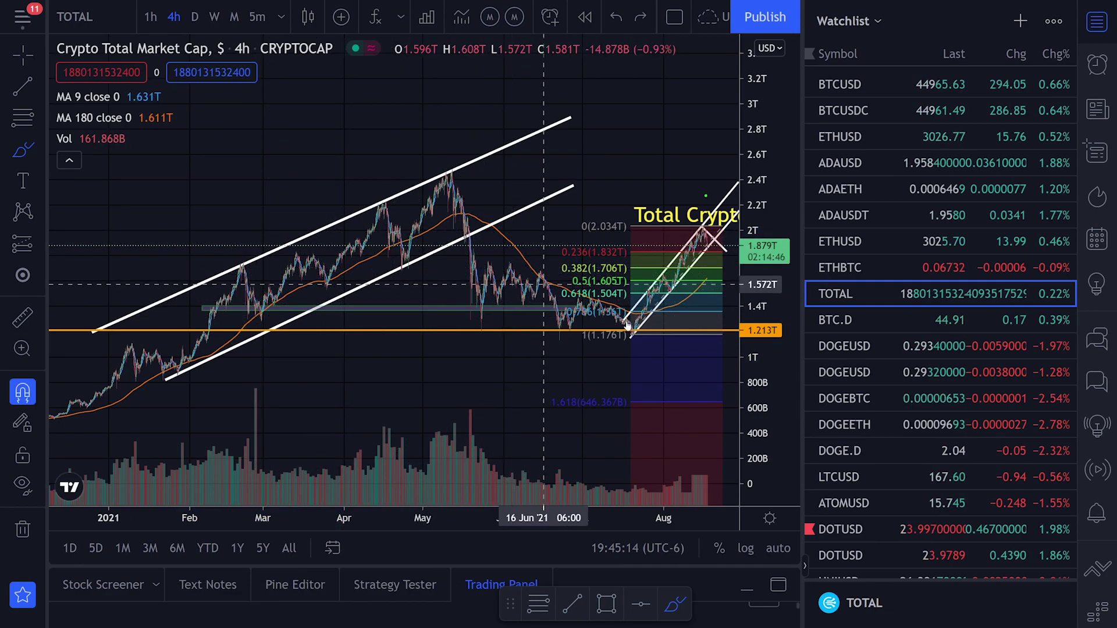
# Return to the July–August channel, brush a mark around the 0.382 Fibonacci level and undo it.
pyautogui.scroll(4, 545, 285)
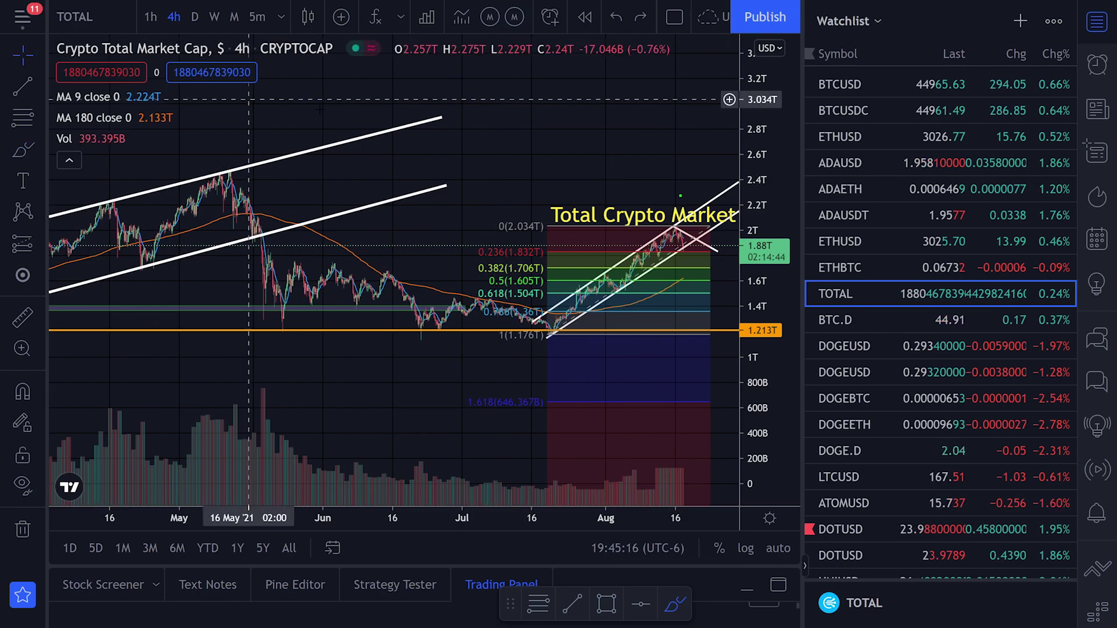
pyautogui.scroll(5, 391, 316)
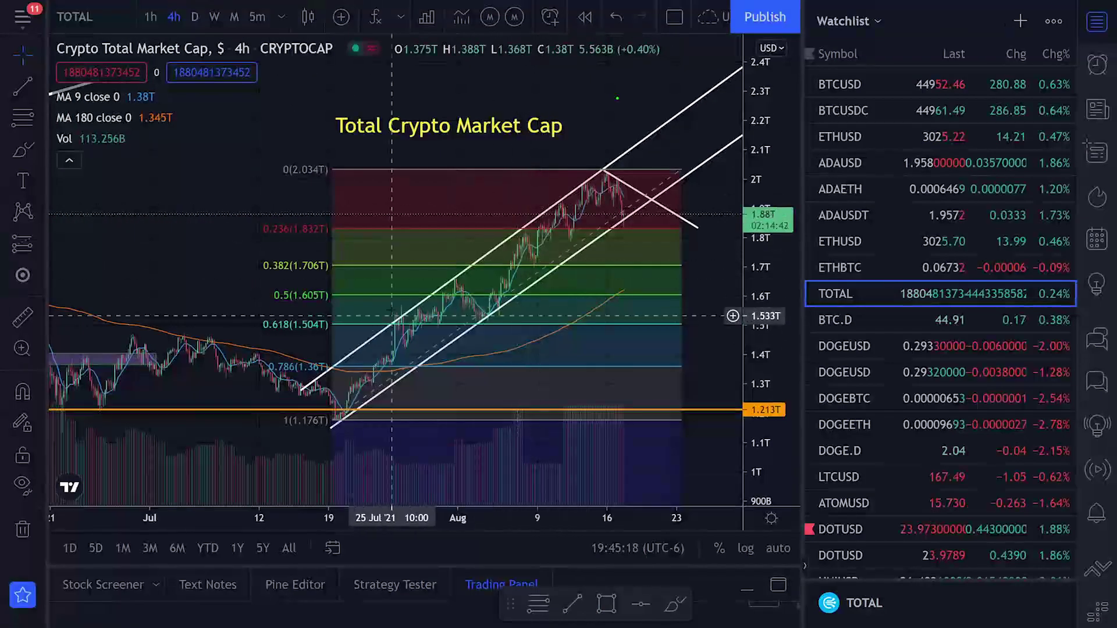
pyautogui.click(39, 56)
pyautogui.moveTo(248, 256); pyautogui.dragTo(120, 198)
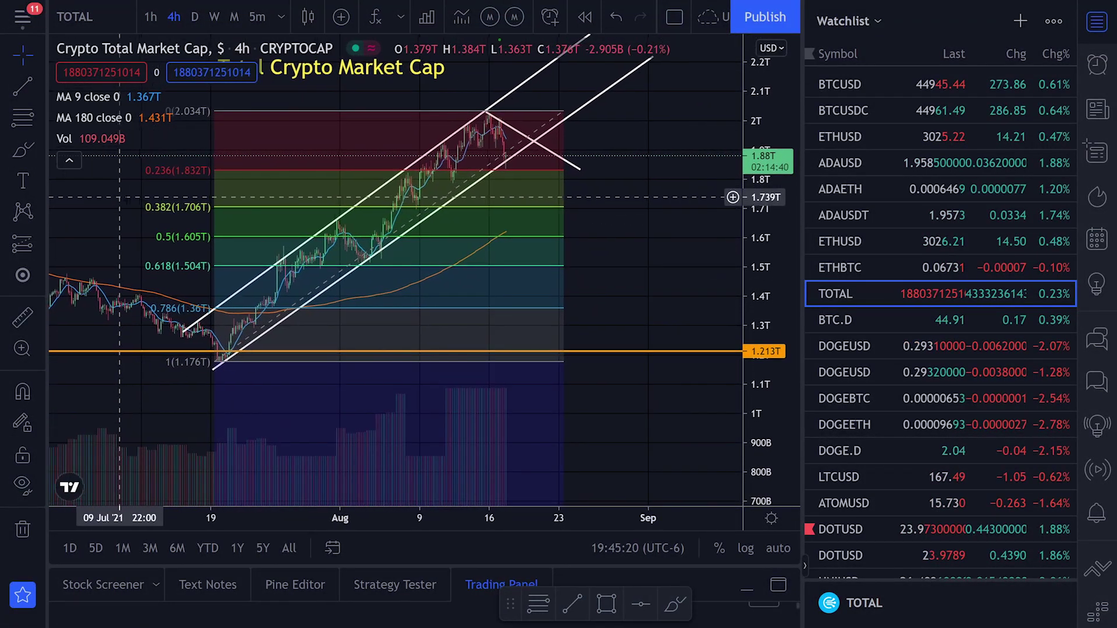
pyautogui.scroll(2, 369, 252)
pyautogui.scroll(-2, 409, 251)
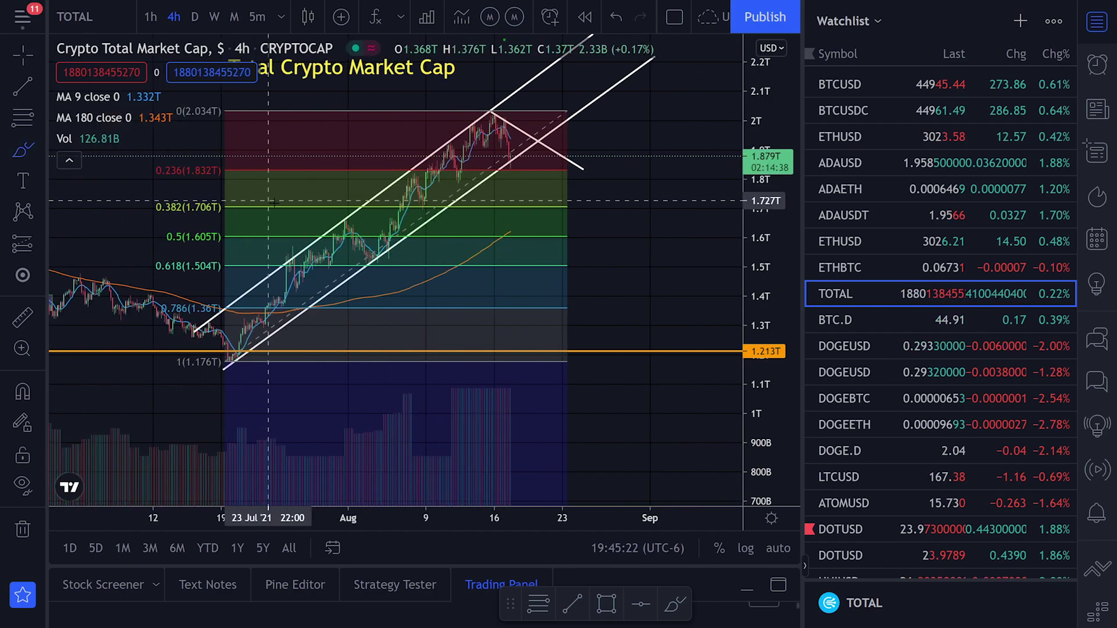
pyautogui.moveTo(230, 189)
pyautogui.mouseDown()
pyautogui.moveTo(142, 186)
pyautogui.moveTo(208, 295)
pyautogui.moveTo(203, 181)
pyautogui.mouseUp()
pyautogui.hotkey('ctrl', 'z')
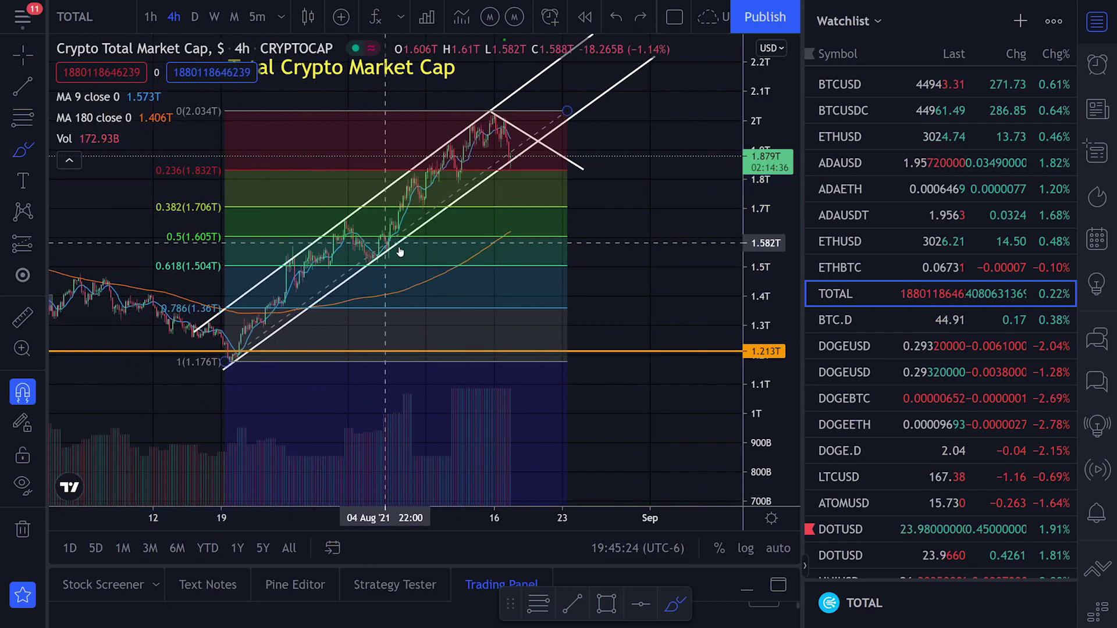
pyautogui.hotkey('ctrl', 'z')
pyautogui.hotkey('ctrl', 'z')
pyautogui.hotkey('ctrl', 'z')
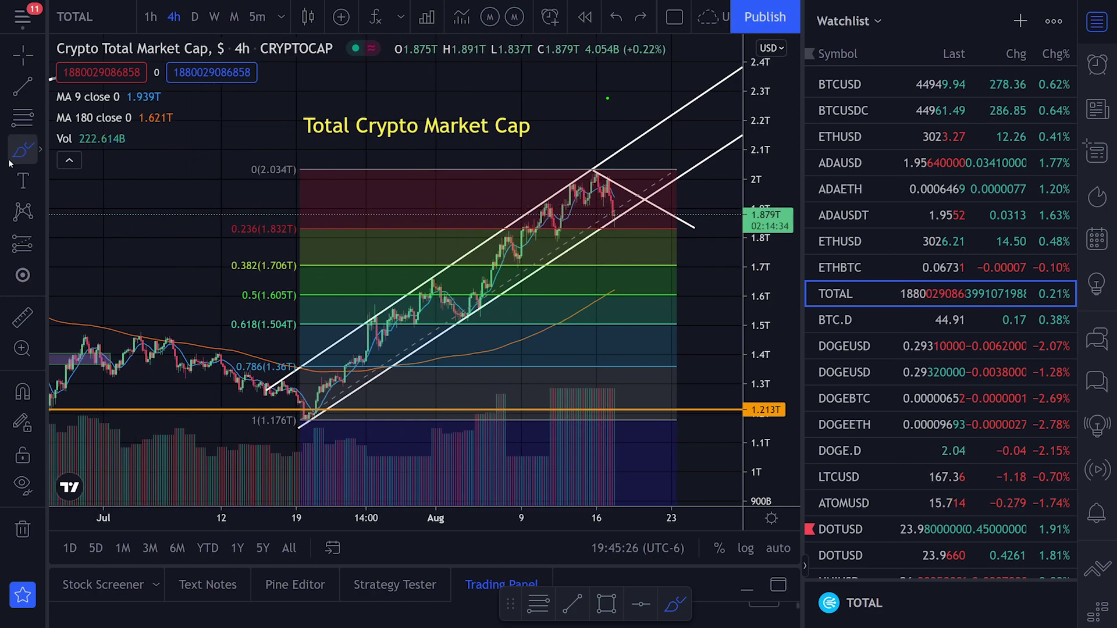
# Circle the late-July pullback and brush a rebound path from the mid-August drop past the descending line, undoing both.
pyautogui.click(9, 161)
pyautogui.moveTo(375, 334)
pyautogui.mouseDown()
pyautogui.moveTo(440, 365)
pyautogui.moveTo(383, 334)
pyautogui.mouseUp()
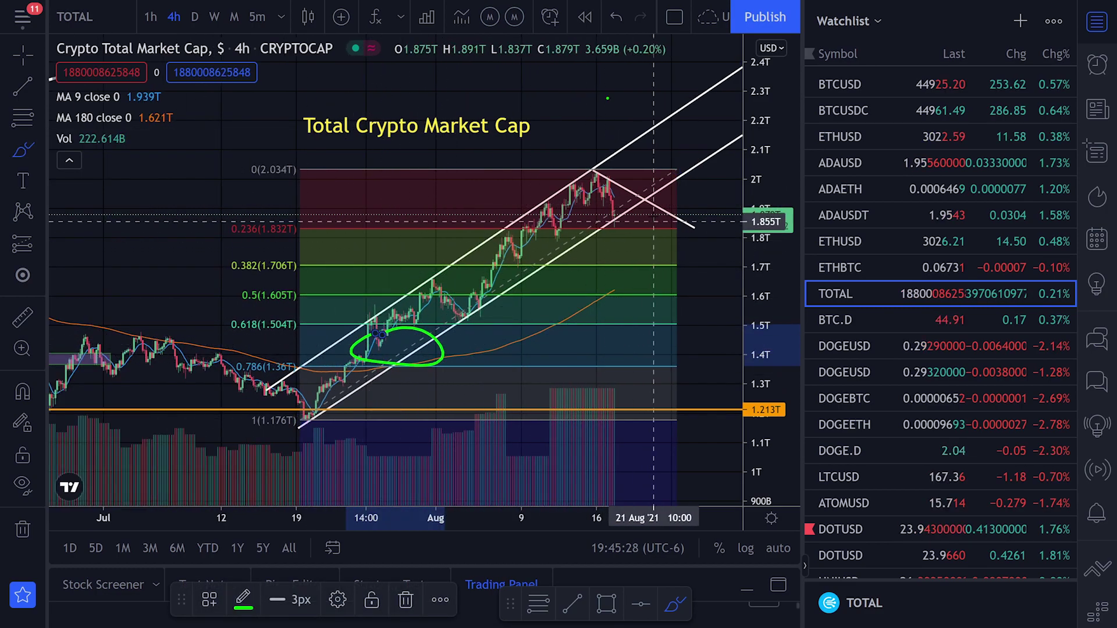
pyautogui.moveTo(612, 182)
pyautogui.mouseDown()
pyautogui.moveTo(584, 185)
pyautogui.moveTo(634, 207)
pyautogui.moveTo(673, 155)
pyautogui.mouseUp()
pyautogui.hotkey('ctrl', 'z')
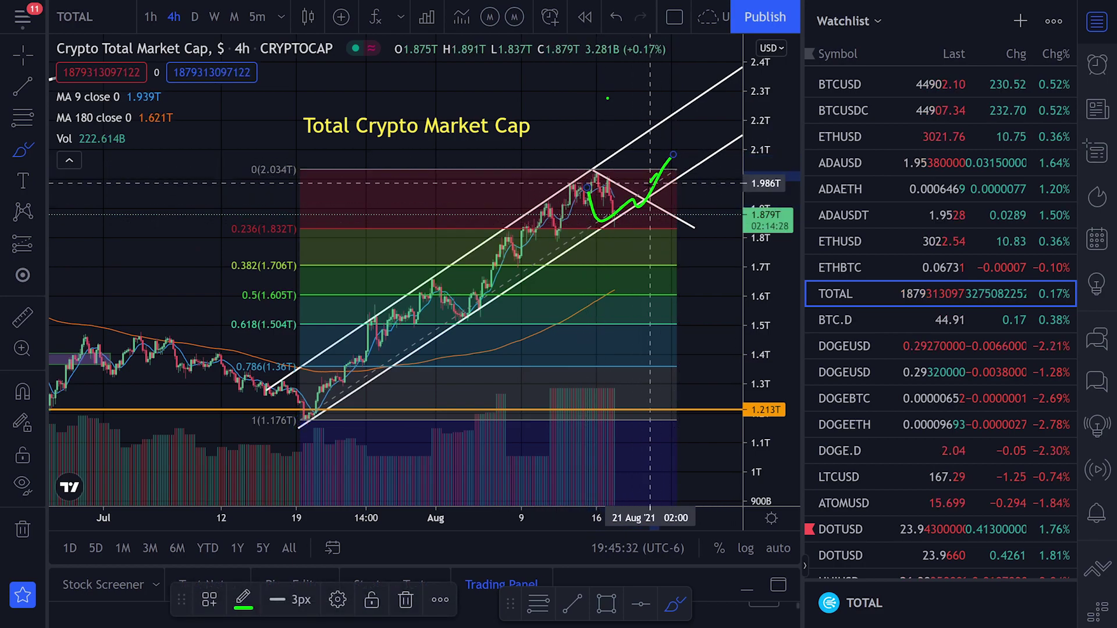
pyautogui.hotkey('ctrl', 'z')
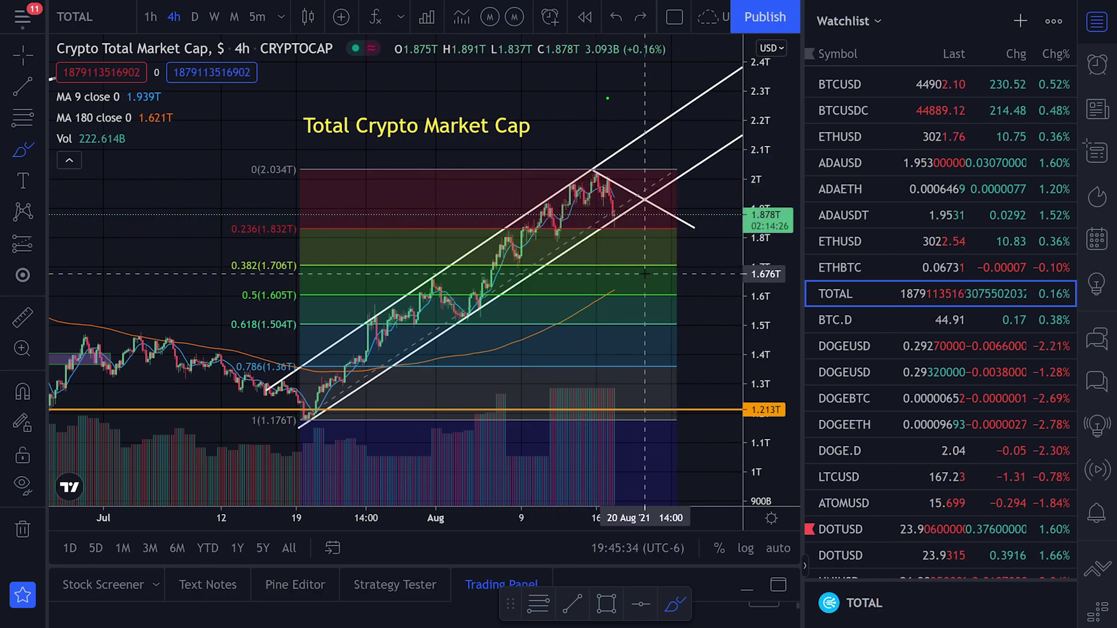
# Brush a projected drop from the latest market-cap candles below the rising channel, and undo the strokes.
pyautogui.moveTo(608, 196); pyautogui.dragTo(650, 366)
pyautogui.hotkey('ctrl', 'z')
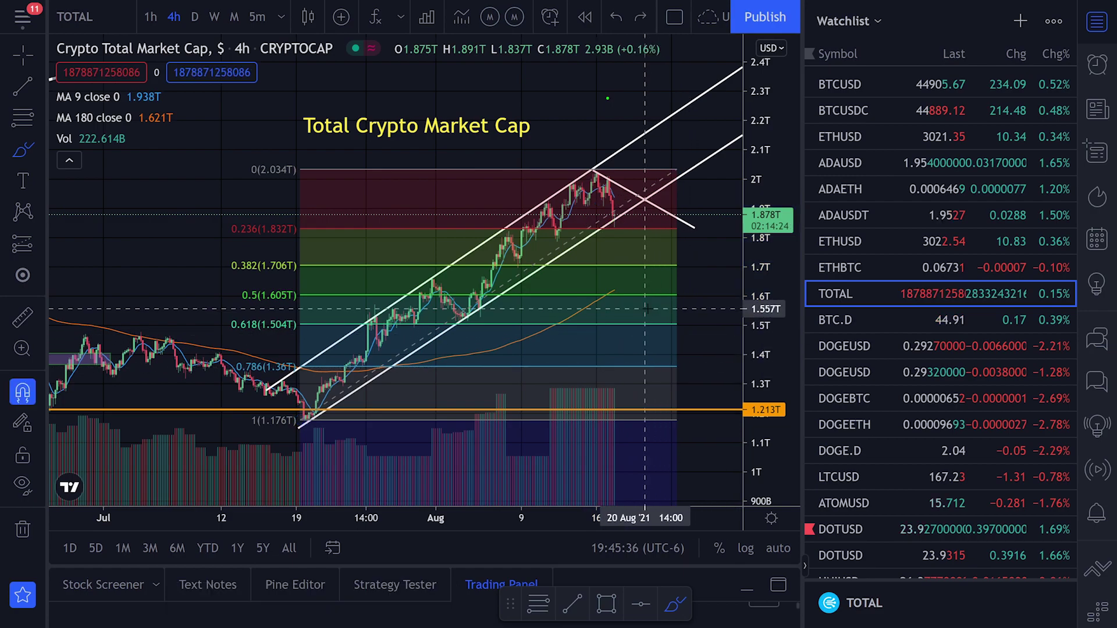
pyautogui.moveTo(656, 309); pyautogui.dragTo(648, 323)
pyautogui.hotkey('ctrl', 'z')
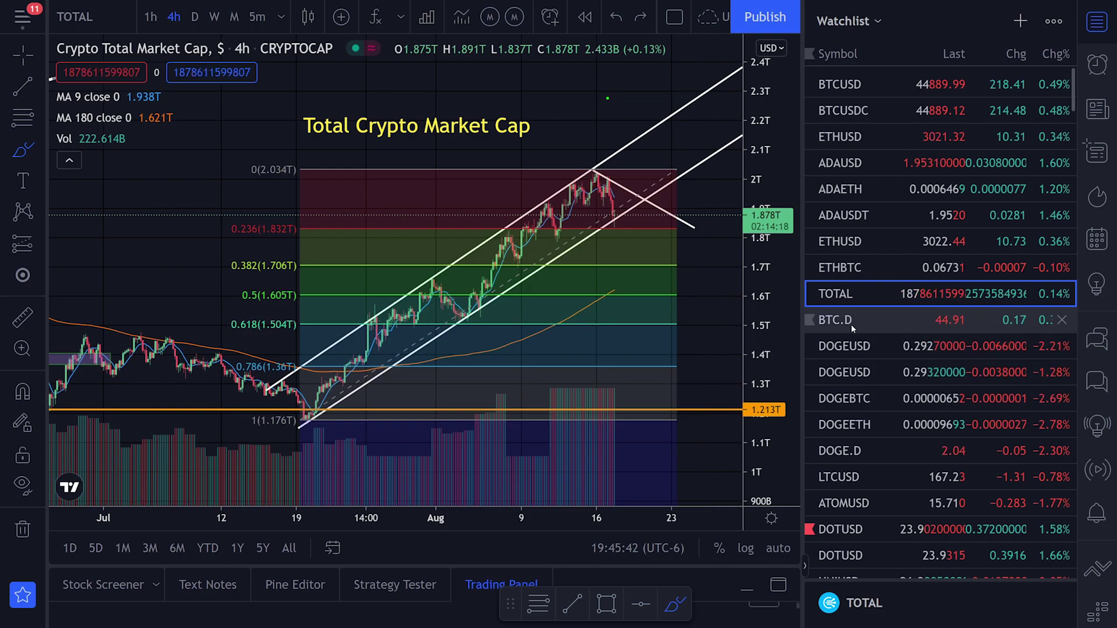
# Switch to the ADAUSD chart and bring the August rally with its Fibonacci labels into view.
pyautogui.click(850, 163)
pyautogui.scroll(3, 624, 308)
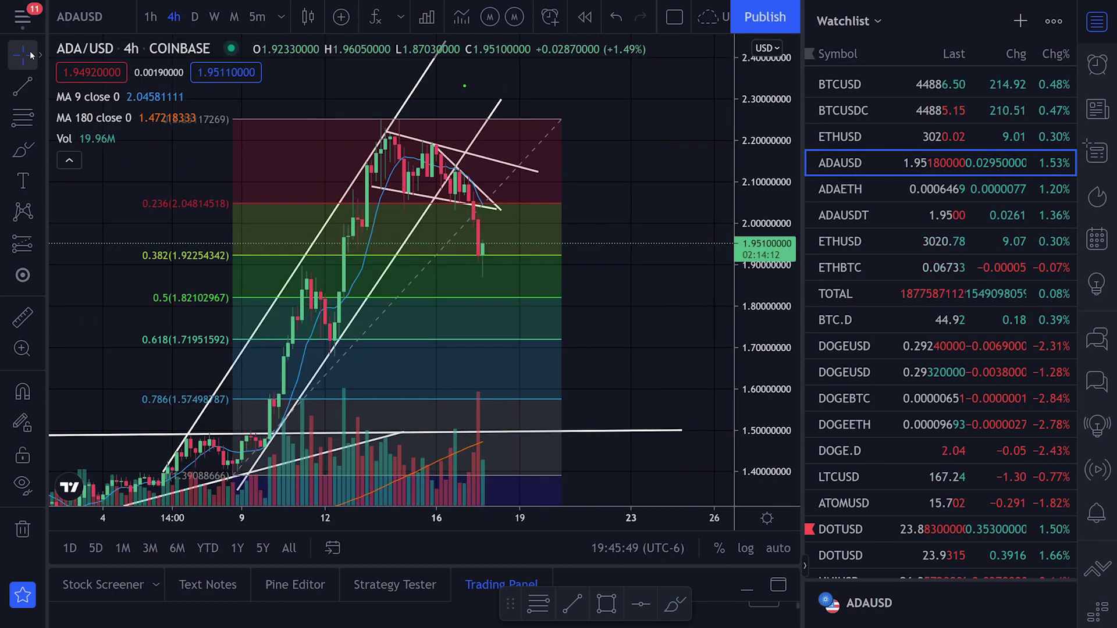
pyautogui.click(28, 55)
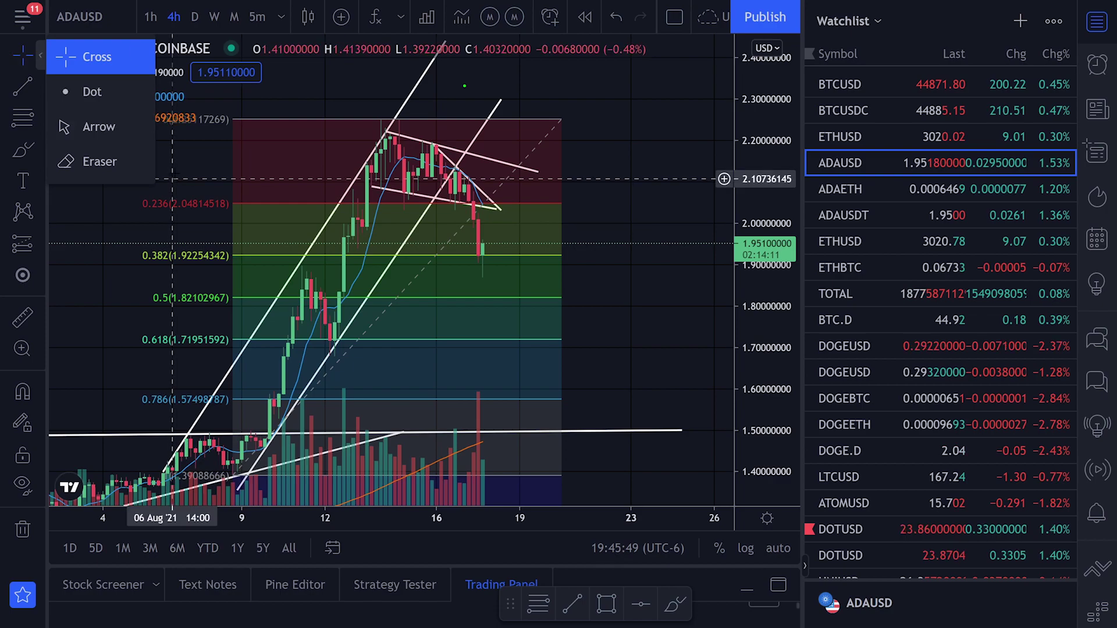
pyautogui.moveTo(193, 174)
pyautogui.mouseDown()
pyautogui.moveTo(290, 169)
pyautogui.moveTo(251, 189)
pyautogui.moveTo(225, 249)
pyautogui.moveTo(312, 299)
pyautogui.moveTo(337, 296)
pyautogui.mouseUp()
pyautogui.scroll(1, 290, 169)
# Bracket and underline the 0.382 and 0.5 Fibonacci labels, circle the 0.5 label, and undo all brush marks.
pyautogui.click(23, 150)
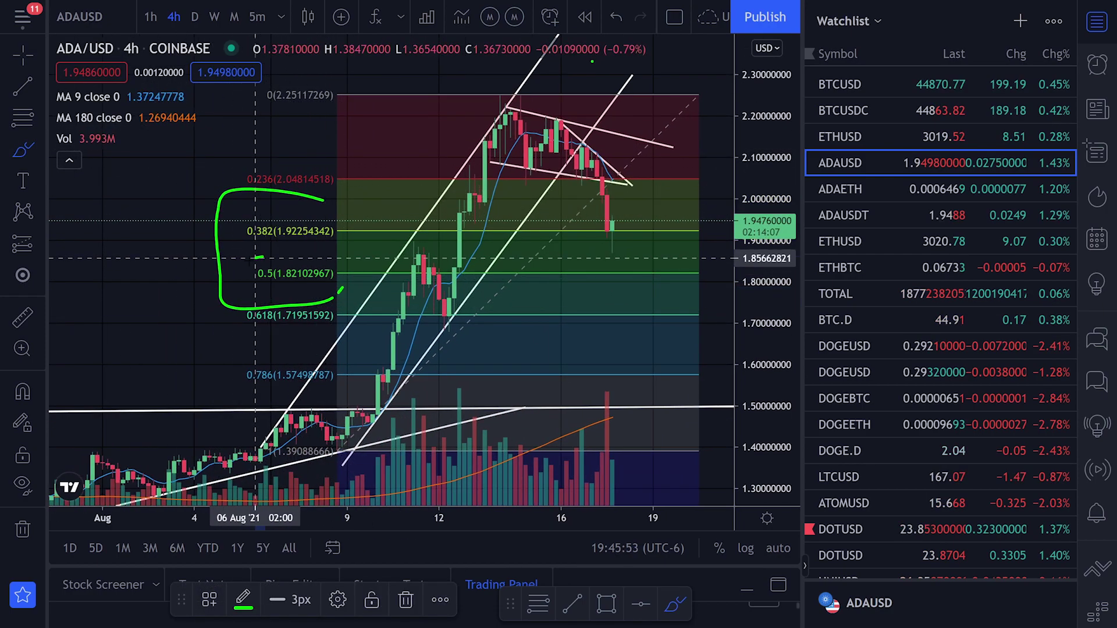
pyautogui.moveTo(260, 256); pyautogui.dragTo(251, 258)
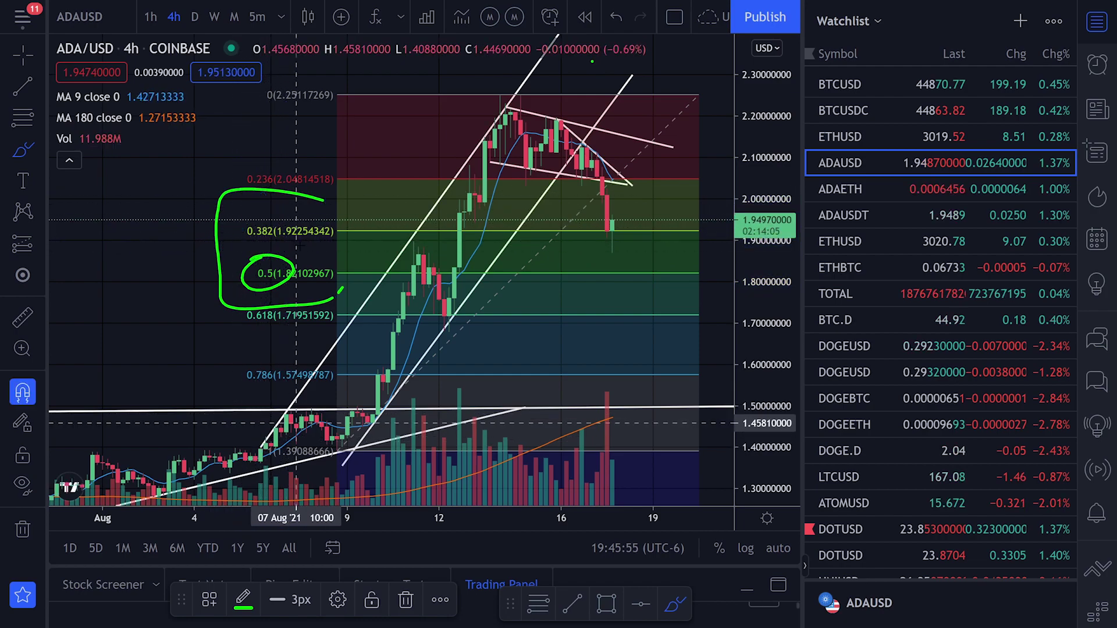
pyautogui.hotkey('ctrl', 'z')
pyautogui.hotkey('ctrl', 'z')
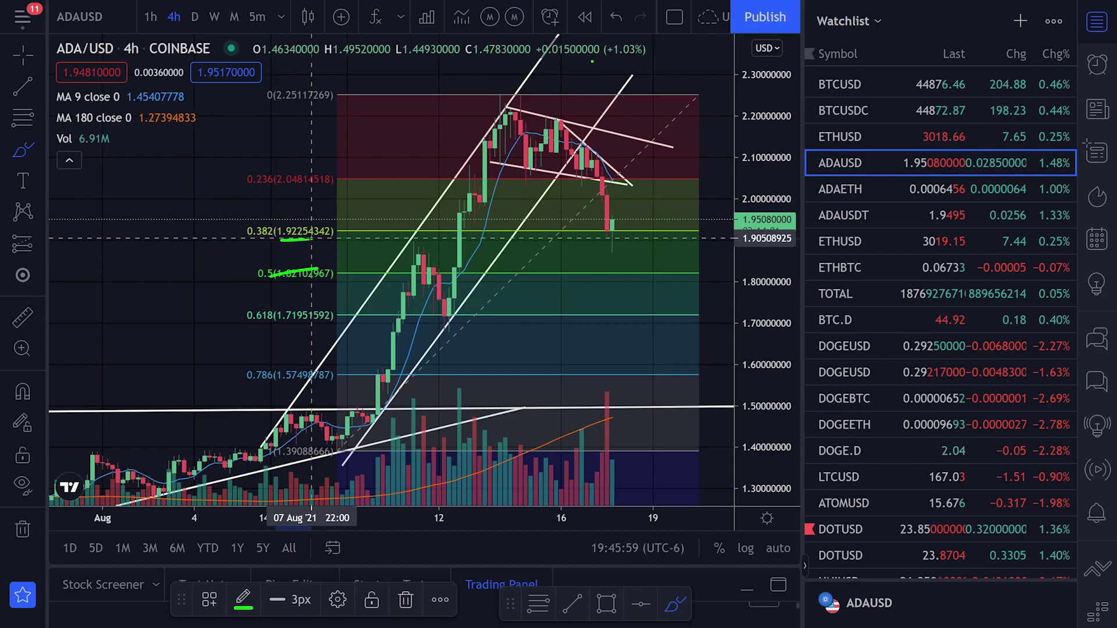
pyautogui.hotkey('ctrl', 'z')
pyautogui.hotkey('ctrl', 'z')
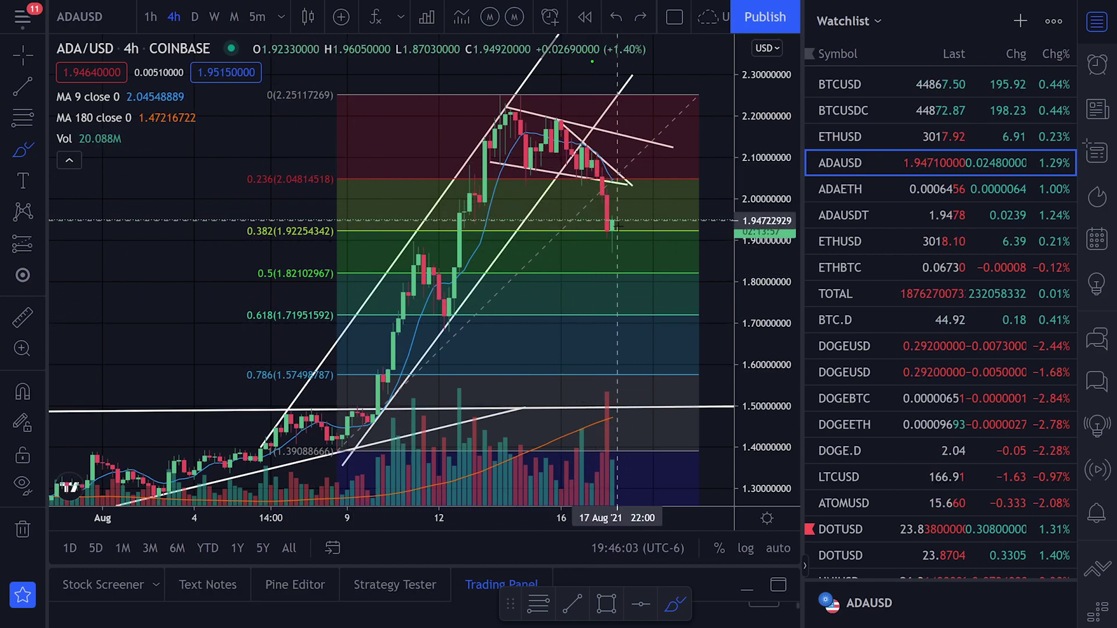
# Brush a short horizontal support mark across the latest candles just above the 0.382 Fibonacci level.
pyautogui.moveTo(611, 218)
pyautogui.mouseDown()
pyautogui.moveTo(567, 227)
pyautogui.moveTo(633, 227)
pyautogui.mouseUp()
pyautogui.hotkey('ctrl', 'z')
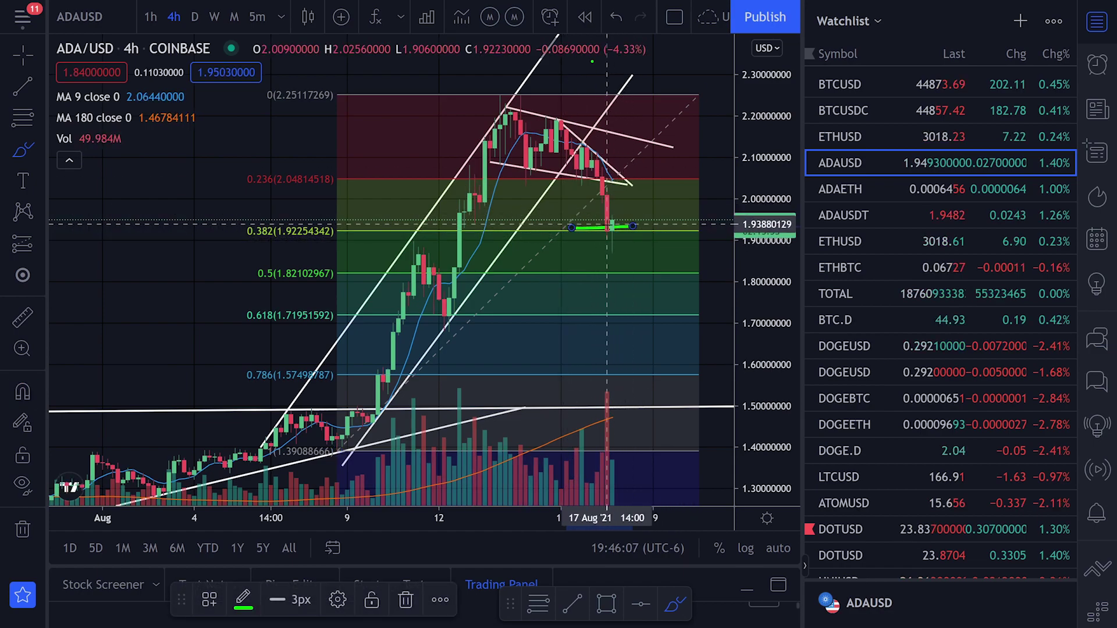
pyautogui.hotkey('ctrl', 'z')
pyautogui.scroll(2, 543, 200)
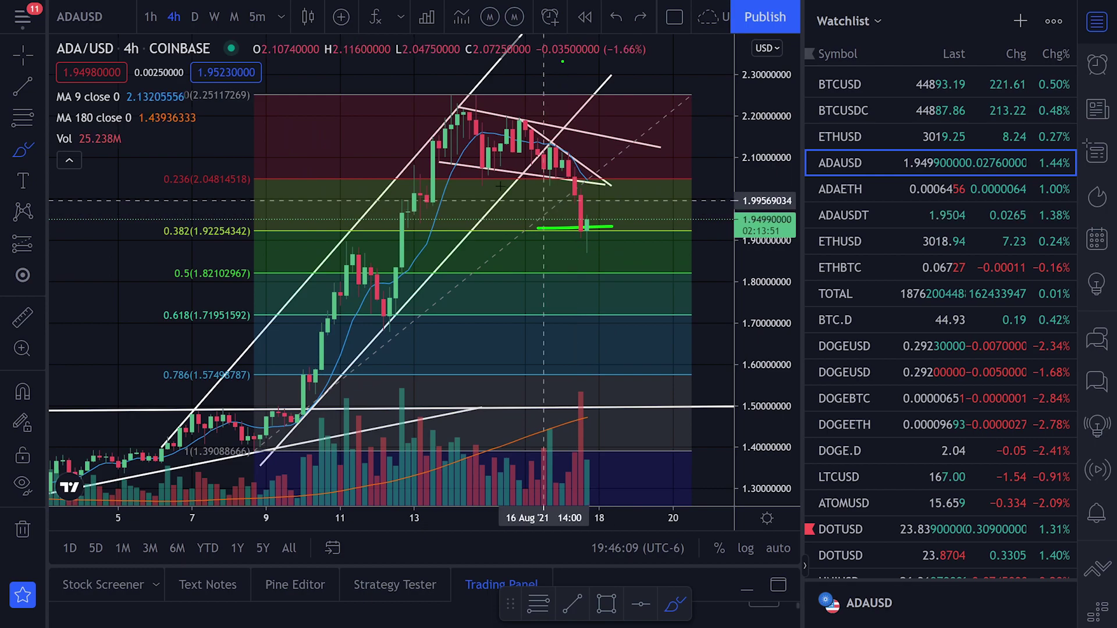
# Extend the steep descending trendline from the 15 August high down to about 1.886.
pyautogui.click(32, 87)
pyautogui.click(519, 119)
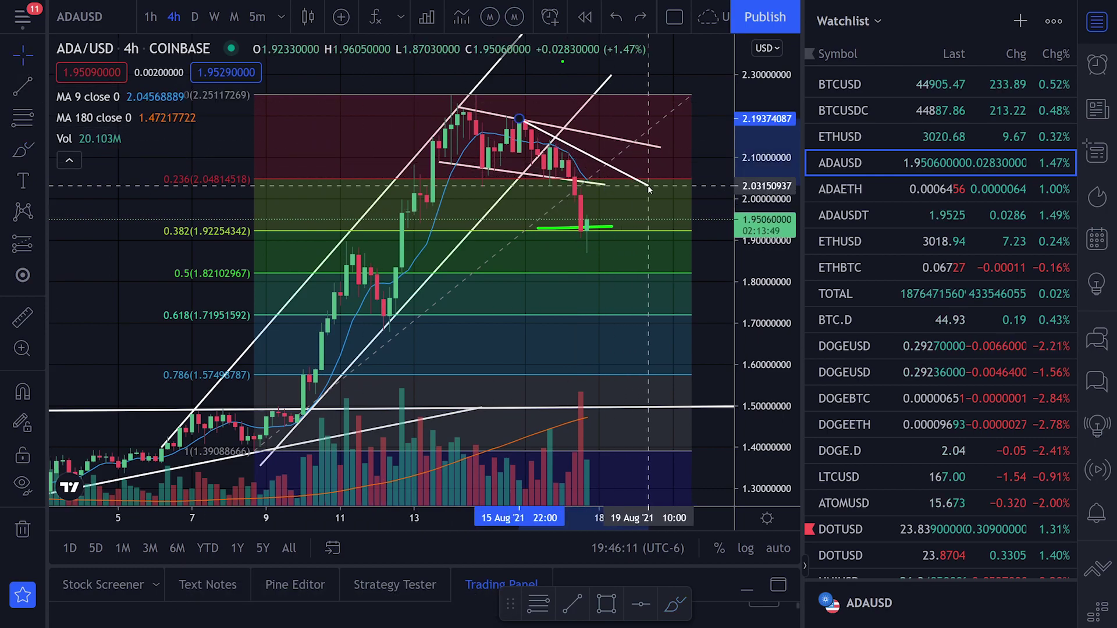
pyautogui.click(680, 246)
pyautogui.scroll(-2, 696, 271)
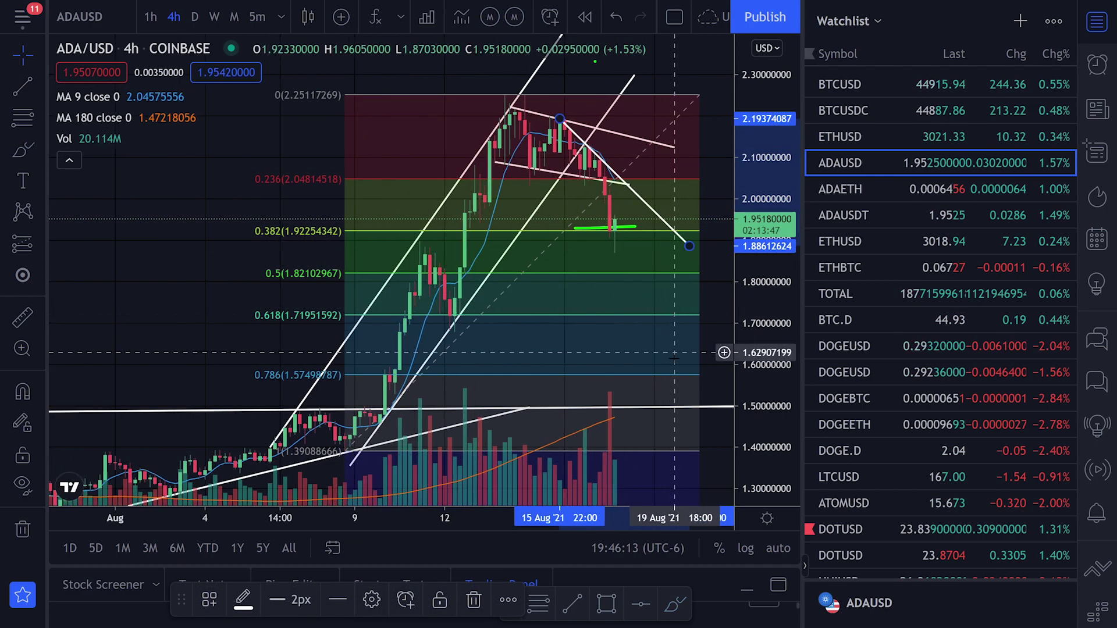
pyautogui.moveTo(688, 372)
pyautogui.mouseDown()
pyautogui.moveTo(704, 245)
pyautogui.moveTo(689, 356)
pyautogui.mouseUp()
pyautogui.hotkey('ctrl', 'z')
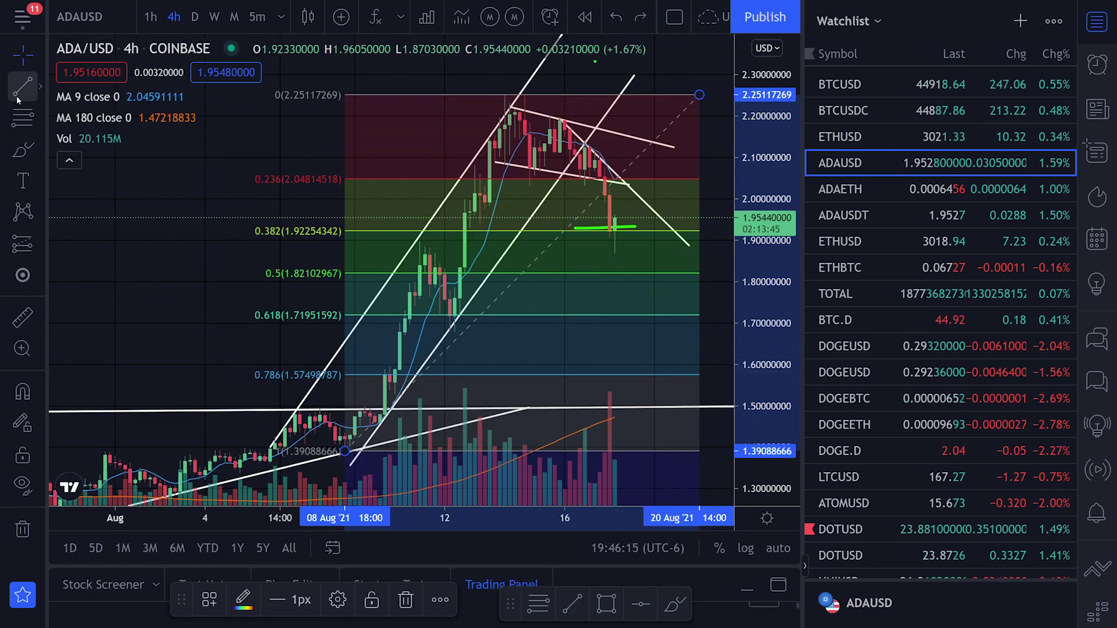
# Brush marks around the high where the steep descending trendline starts, and undo them.
pyautogui.click(23, 150)
pyautogui.moveTo(572, 121)
pyautogui.mouseDown()
pyautogui.moveTo(564, 135)
pyautogui.moveTo(599, 148)
pyautogui.moveTo(594, 156)
pyautogui.mouseUp()
pyautogui.hotkey('ctrl', 'z')
# Switch the ADA/USD chart to the 1-hour interval and bring the mid-August flag into view.
pyautogui.click(151, 16)
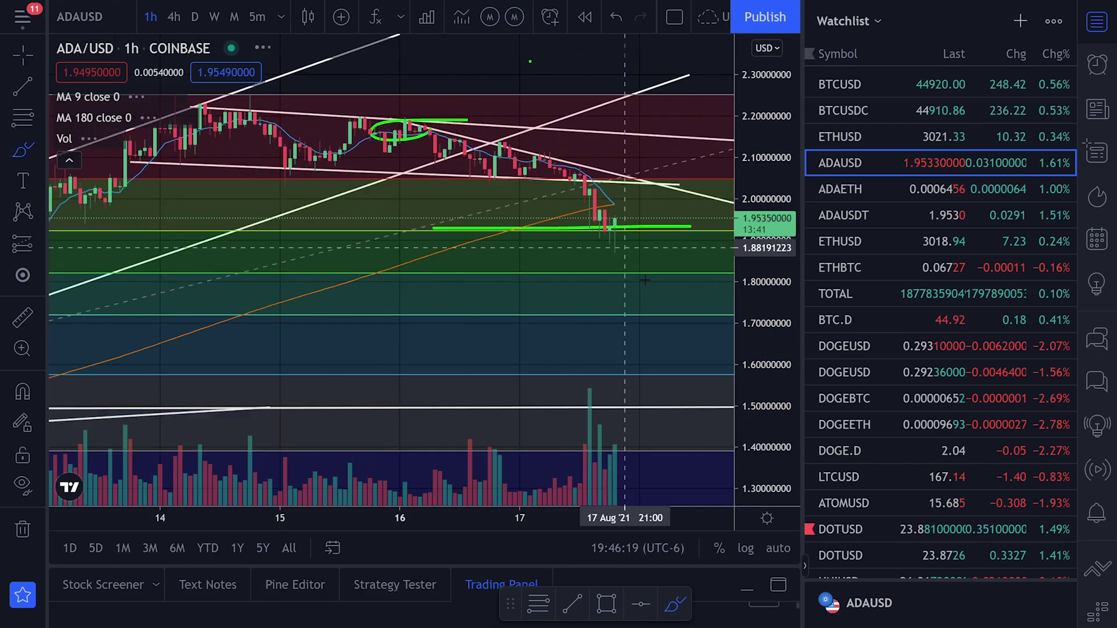
pyautogui.click(23, 55)
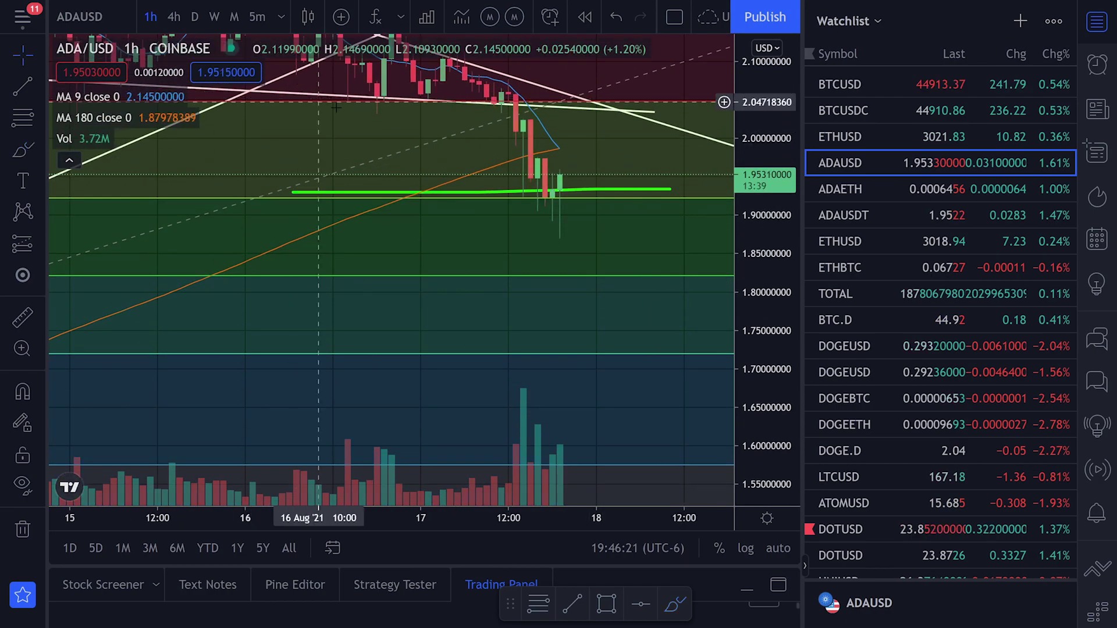
pyautogui.moveTo(349, 121); pyautogui.dragTo(359, 284)
pyautogui.scroll(-5, 437, 229)
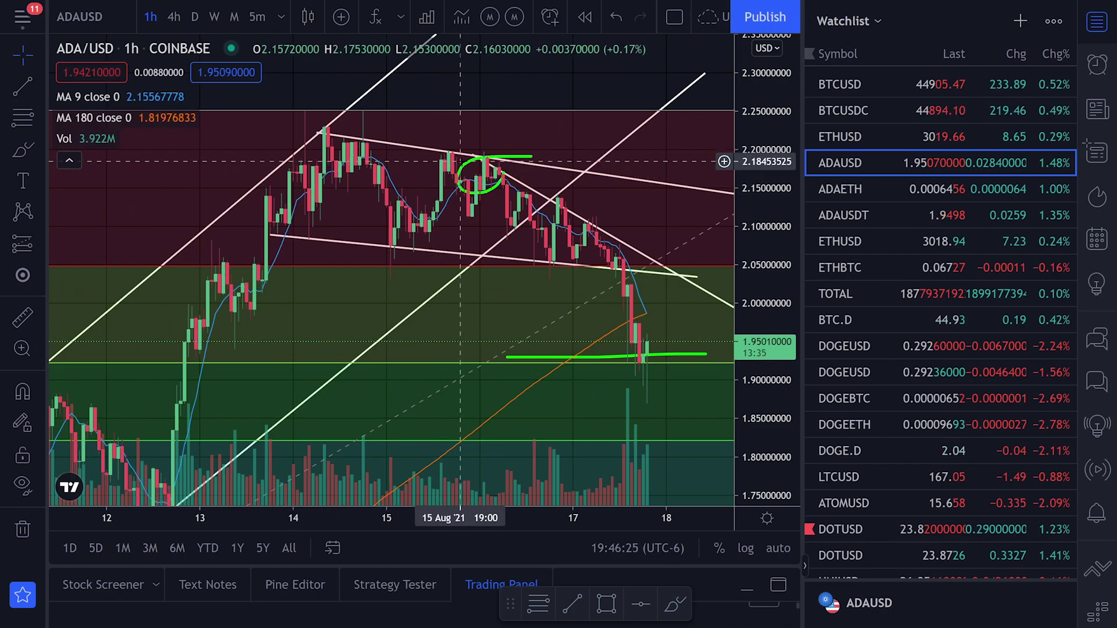
# Re-anchor the steep descending trendline from 2.1981569 at 16 August 00:00 to 1.8962103 at 20 August 10:00.
pyautogui.moveTo(459, 161); pyautogui.dragTo(457, 169)
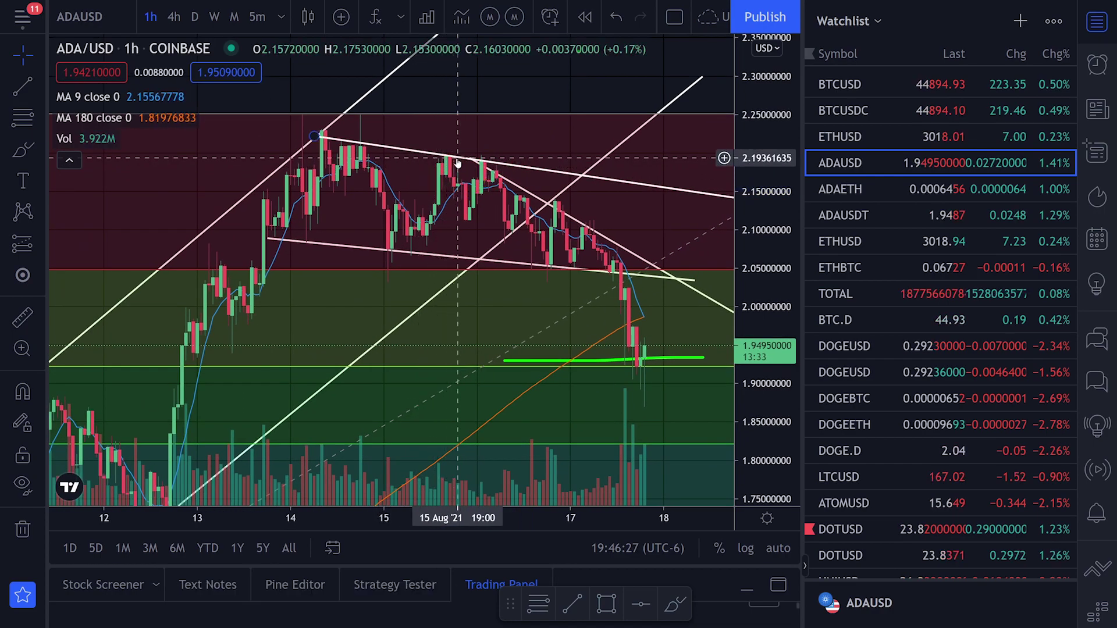
pyautogui.moveTo(477, 150); pyautogui.dragTo(477, 155)
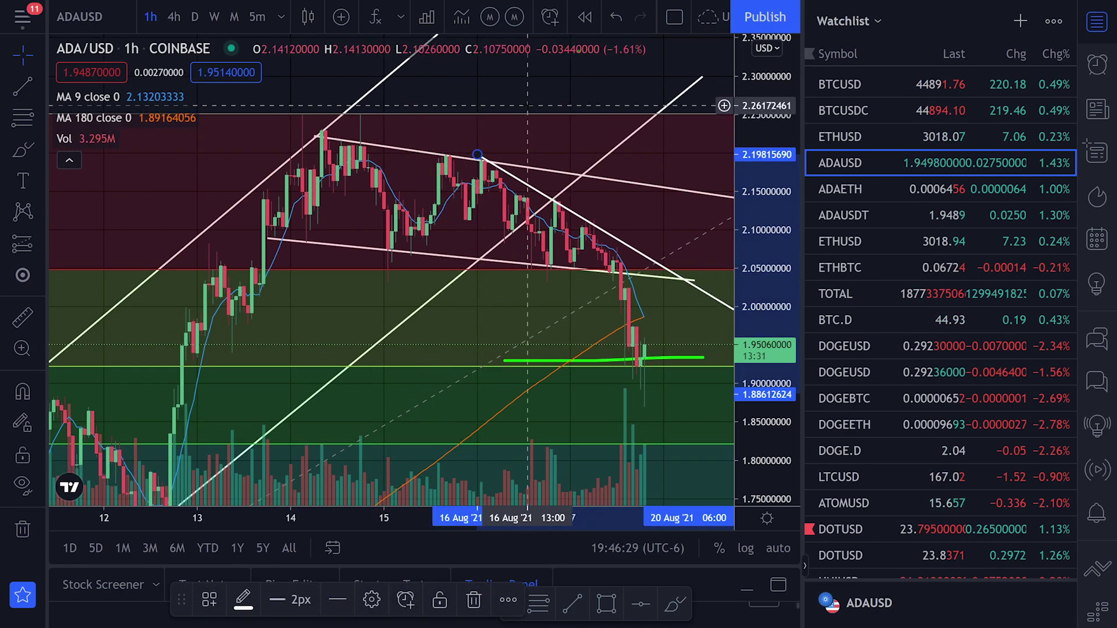
pyautogui.moveTo(555, 147); pyautogui.dragTo(500, 116)
pyautogui.hscroll(2, 505, 117)
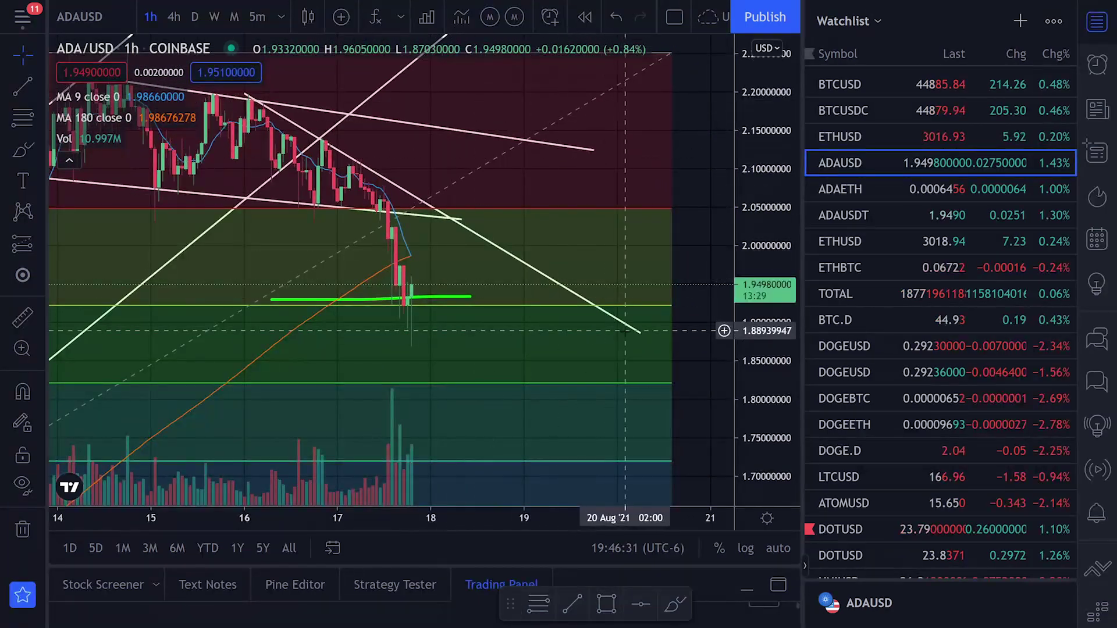
pyautogui.click(658, 324)
pyautogui.scroll(-3, 651, 317)
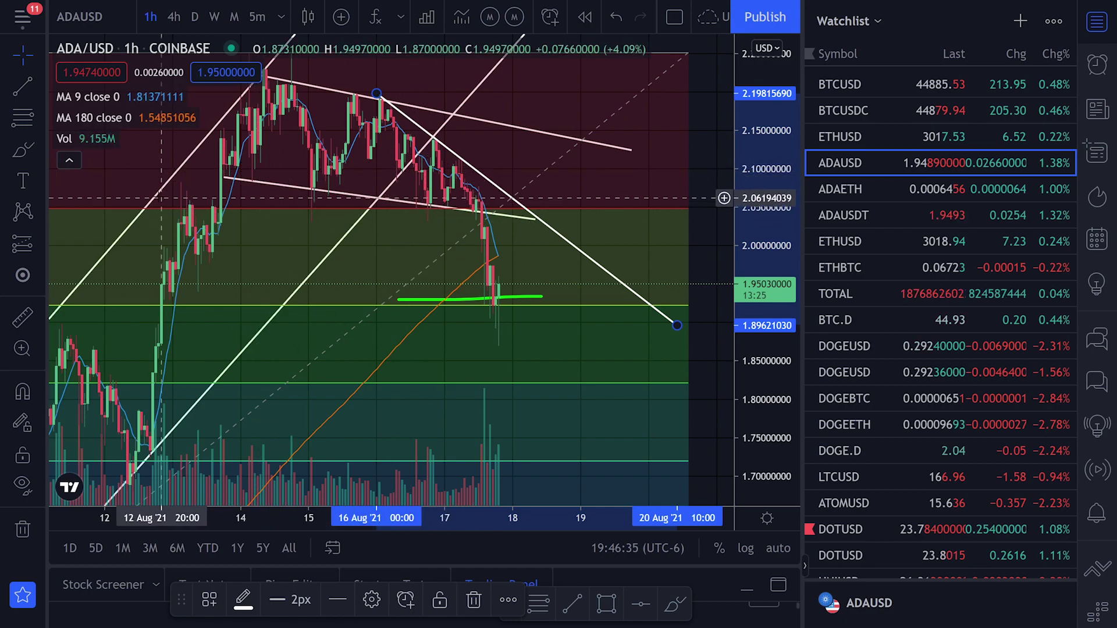
# Circle the two highs touching the steep descending trendline with the brush, and undo both circles.
pyautogui.click(22, 151)
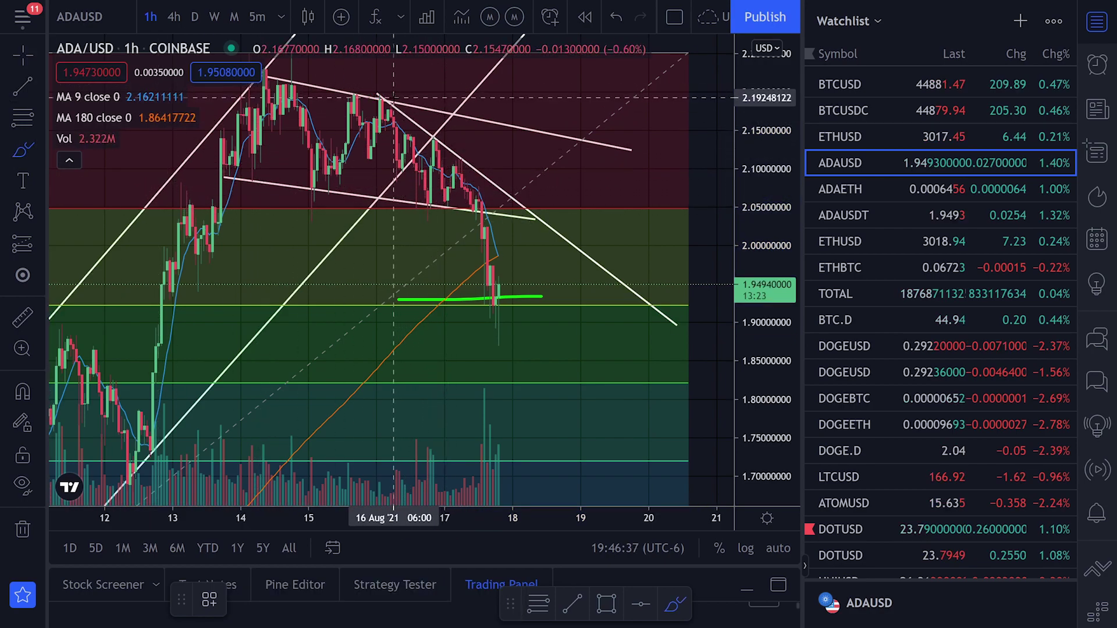
pyautogui.moveTo(373, 93); pyautogui.dragTo(370, 104)
pyautogui.moveTo(446, 144); pyautogui.dragTo(448, 159)
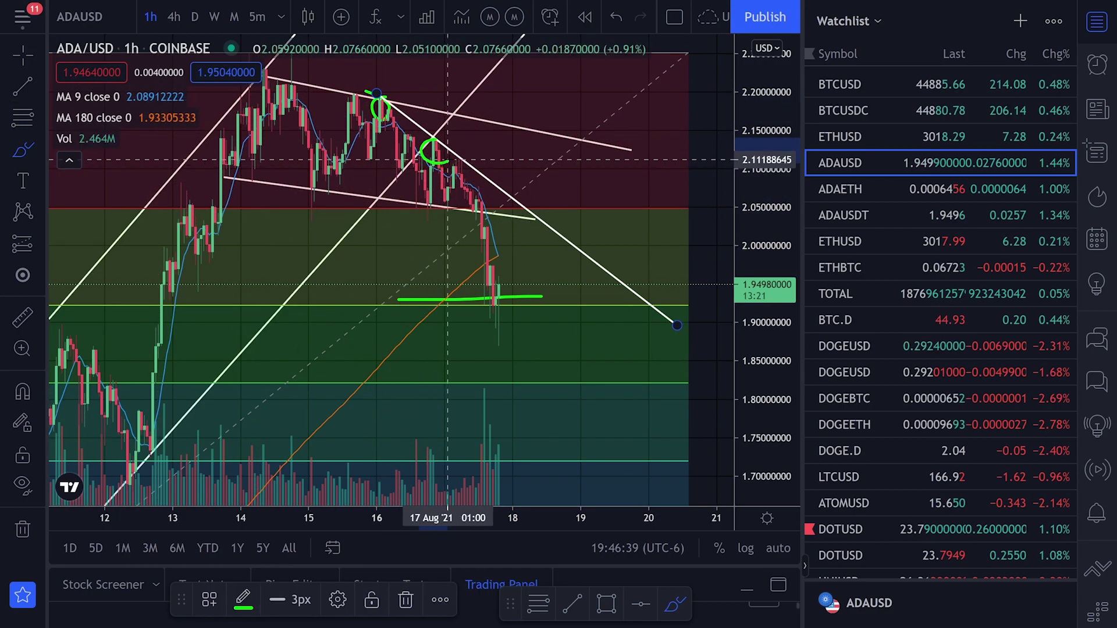
pyautogui.hotkey('ctrl', 'z')
pyautogui.hotkey('ctrl', 'z')
# Brush over the steep descending trendline from the 16 August high to its lower end, undoing the strokes.
pyautogui.moveTo(384, 99)
pyautogui.mouseDown()
pyautogui.moveTo(373, 106)
pyautogui.moveTo(377, 93)
pyautogui.moveTo(357, 149)
pyautogui.moveTo(523, 266)
pyautogui.mouseUp()
pyautogui.hotkey('ctrl', 'z')
pyautogui.hotkey('ctrl', 'z')
pyautogui.moveTo(377, 93); pyautogui.dragTo(680, 336)
pyautogui.hotkey('ctrl', 'z')
# Brush a downward stroke from the flag's 16 August lows towards the descending trendline's lower end, and undo it.
pyautogui.scroll(-4, 643, 317)
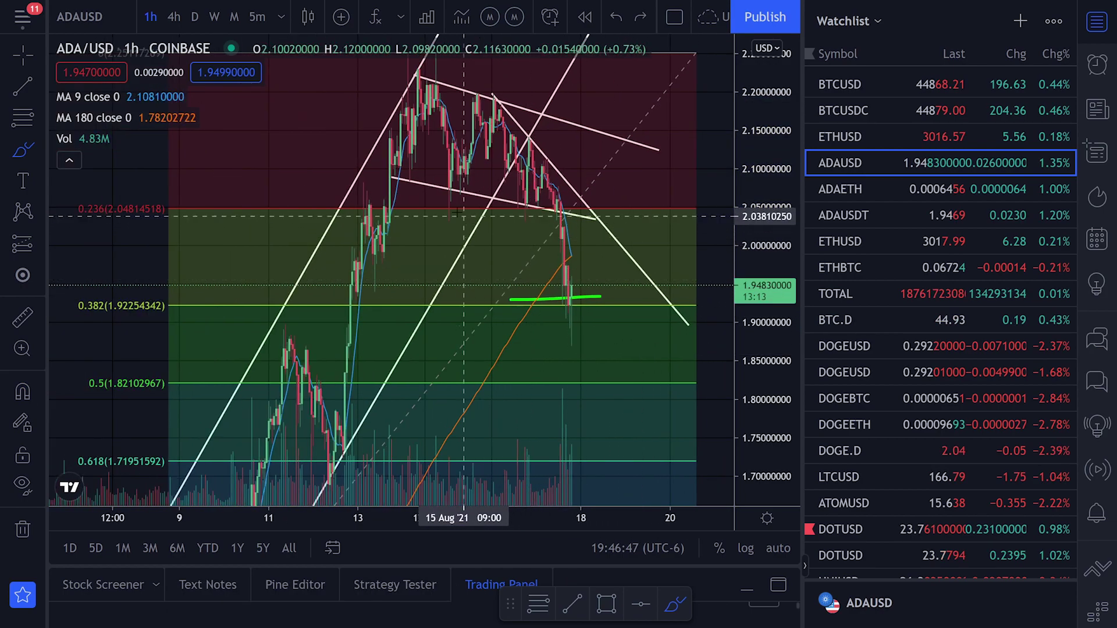
pyautogui.click(23, 56)
pyautogui.moveTo(376, 192); pyautogui.dragTo(294, 199)
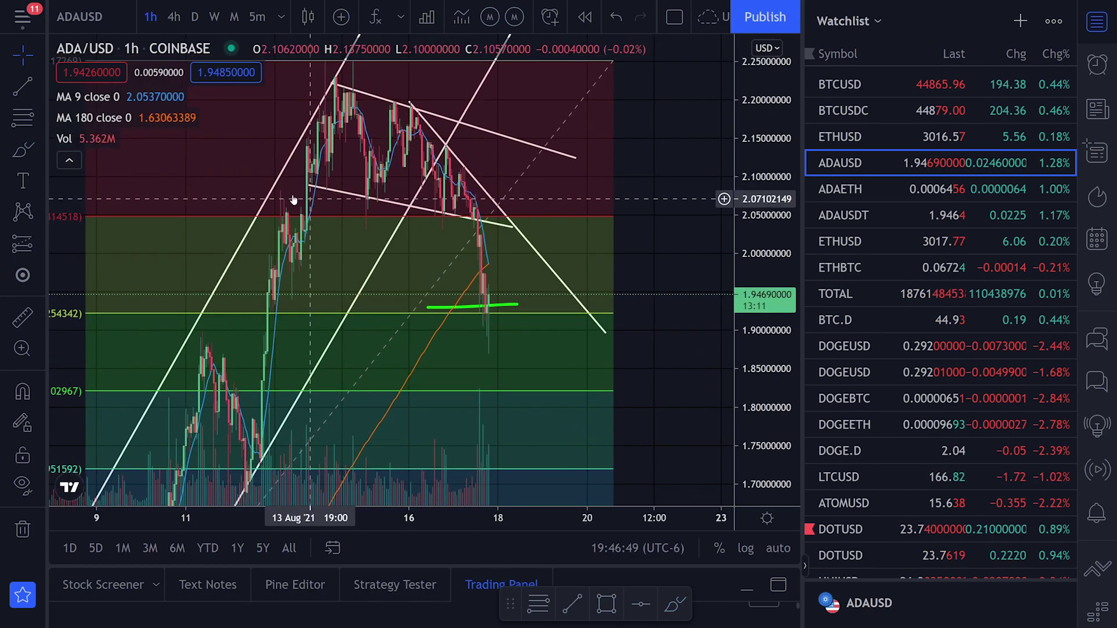
pyautogui.click(23, 150)
pyautogui.moveTo(443, 173)
pyautogui.mouseDown()
pyautogui.moveTo(429, 226)
pyautogui.moveTo(515, 259)
pyautogui.moveTo(599, 324)
pyautogui.mouseUp()
pyautogui.hotkey('ctrl', 'z')
# Brush upward breakout paths from around 18 August past the steep descending trendline, undoing each stroke.
pyautogui.moveTo(532, 274)
pyautogui.mouseDown()
pyautogui.moveTo(565, 290)
pyautogui.moveTo(548, 296)
pyautogui.moveTo(605, 235)
pyautogui.mouseUp()
pyautogui.hotkey('ctrl', 'z')
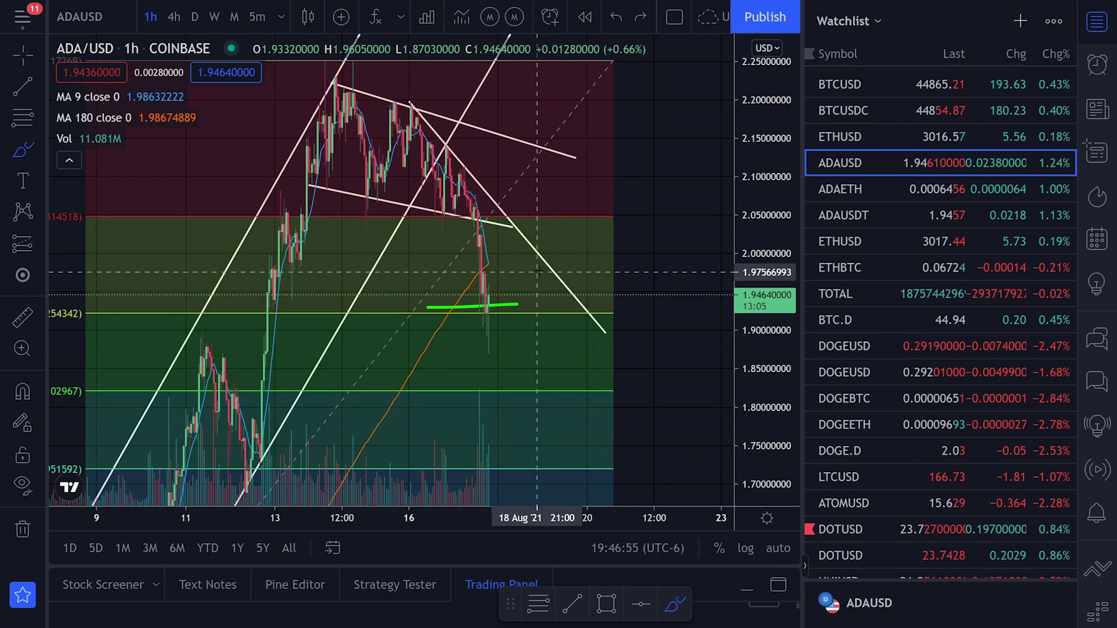
pyautogui.moveTo(543, 272)
pyautogui.mouseDown()
pyautogui.moveTo(557, 283)
pyautogui.moveTo(611, 224)
pyautogui.mouseUp()
pyautogui.hotkey('ctrl', 'z')
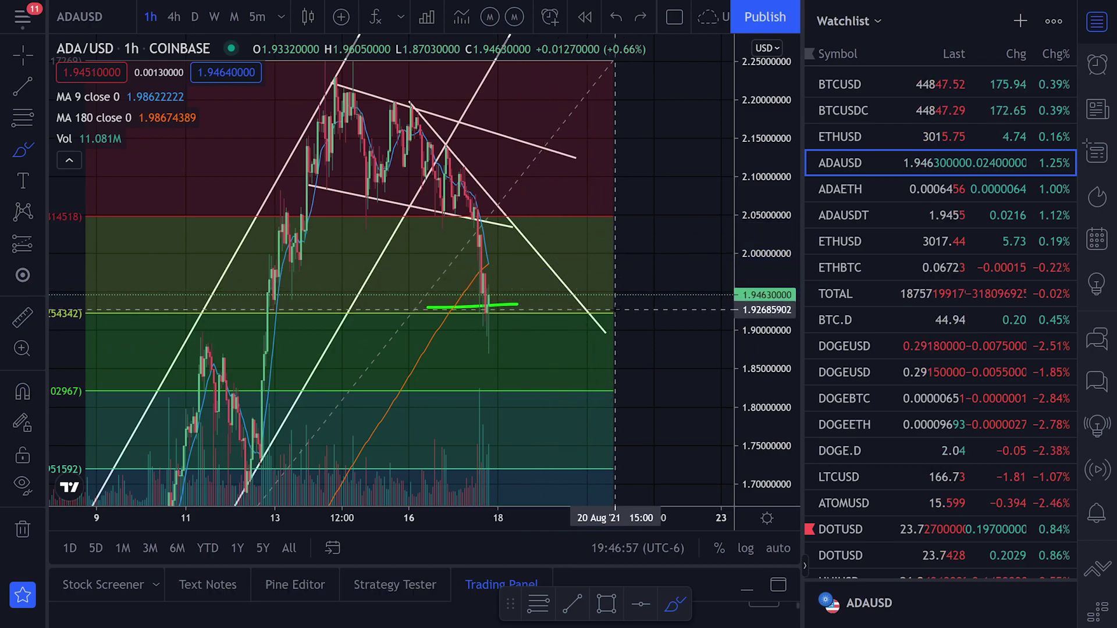